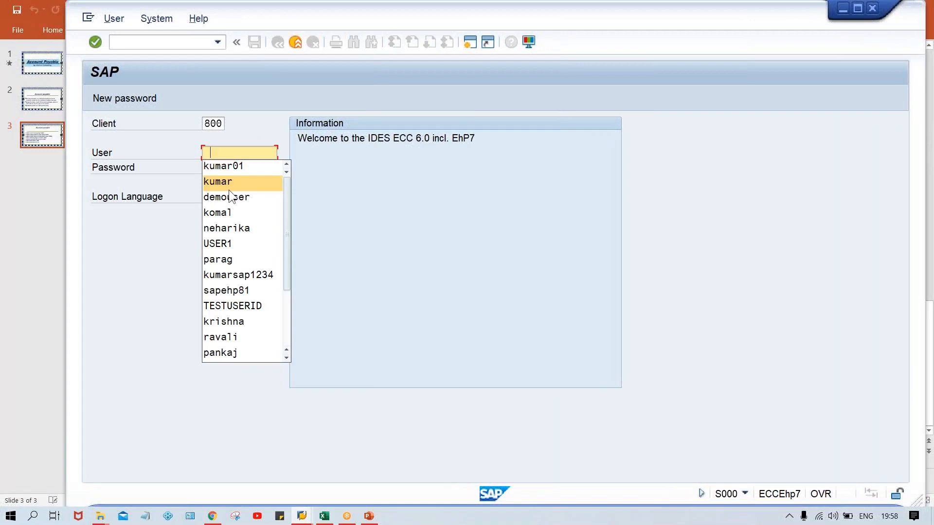
# - Log on to SAP client 800 by choosing the saved user and entering the account password
pyautogui.click(228, 189)
pyautogui.press('Tab')
pyautogui.press('capslock')
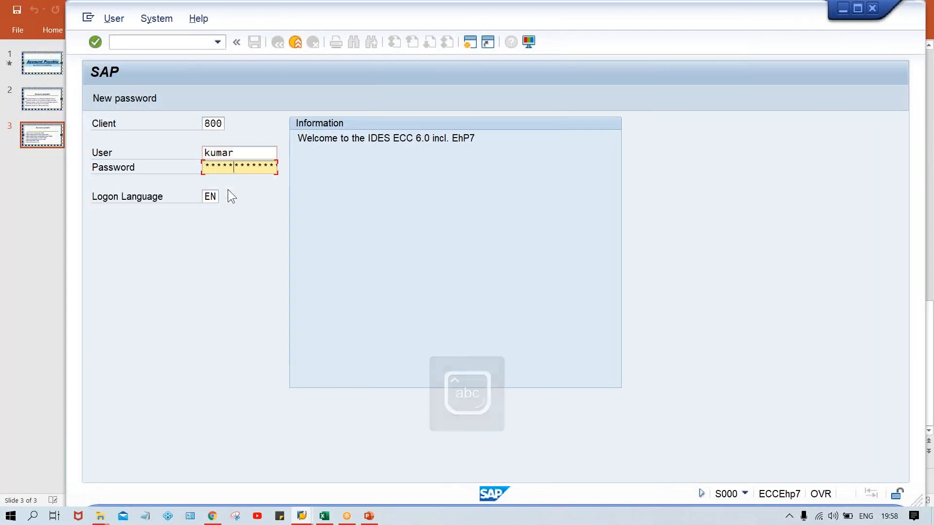
pyautogui.press('Return')
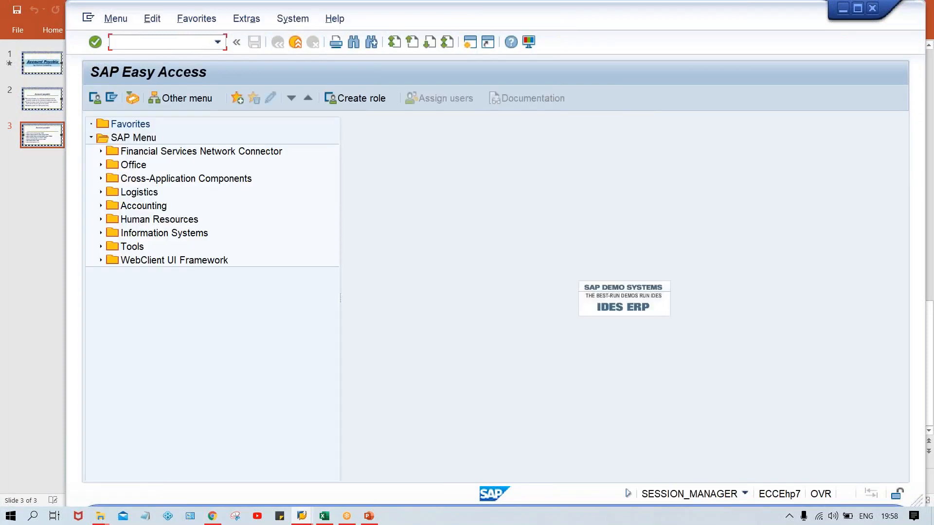
pyautogui.press('capslock')
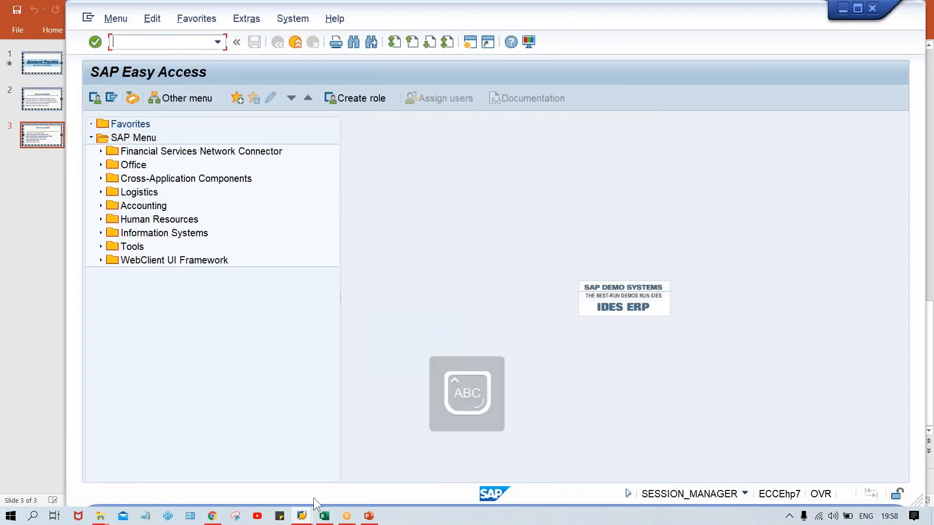
# - Check the Account payable slide in PowerPoint, return to SAP Easy Access and run transaction OBD3
pyautogui.click(368, 516)
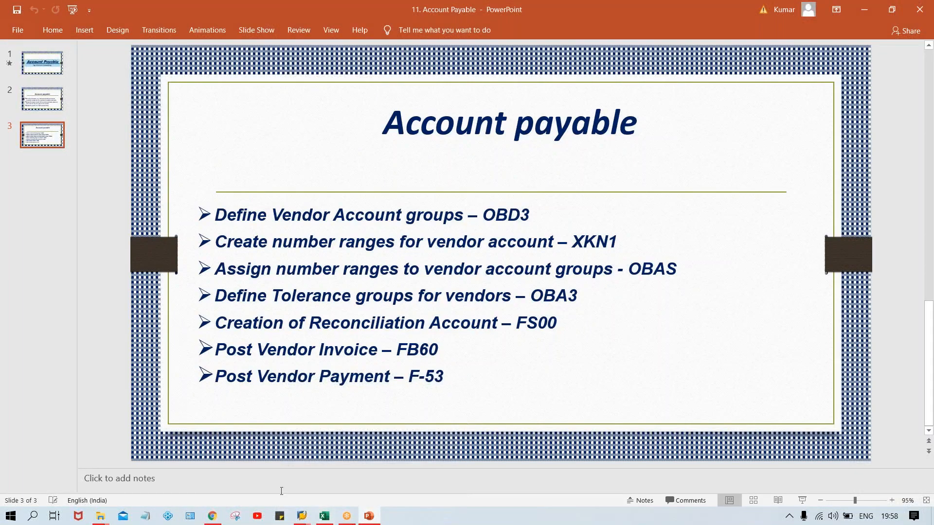
pyautogui.moveTo(302, 515)
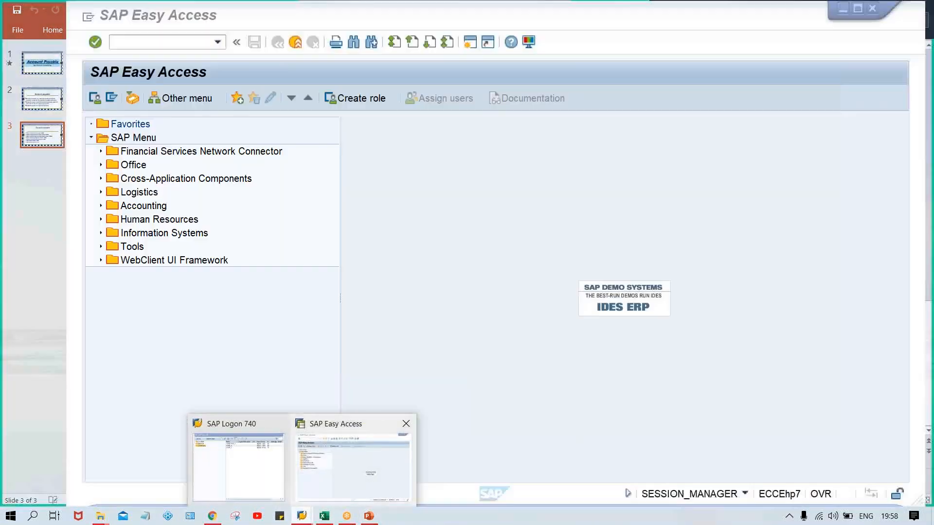
pyautogui.click(373, 484)
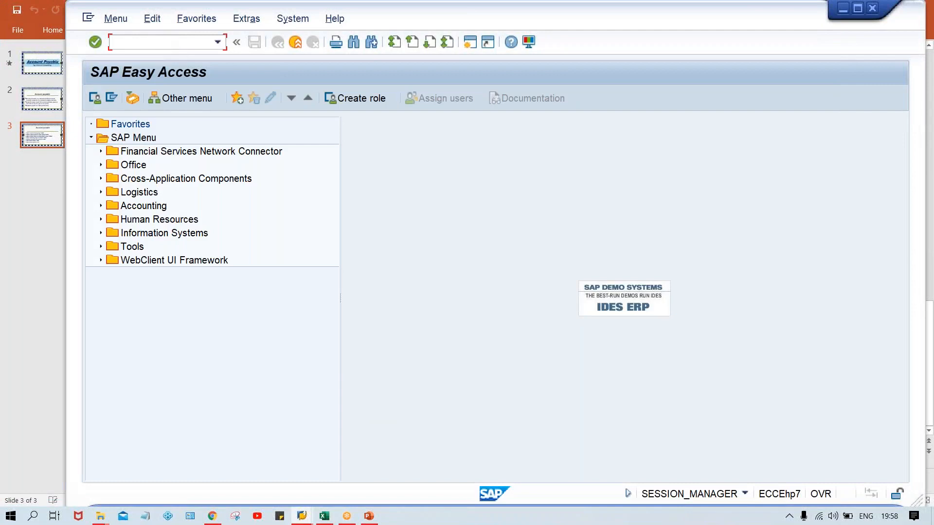
pyautogui.write('OBD3')
pyautogui.press('Return')
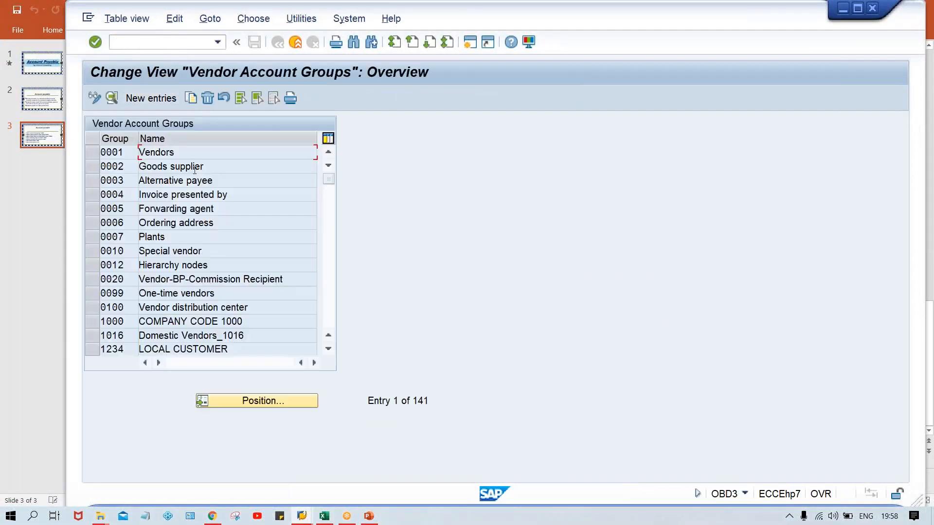
# - Create a new vendor account group TM00 with the meaning TATA MOTOR
pyautogui.click(156, 97)
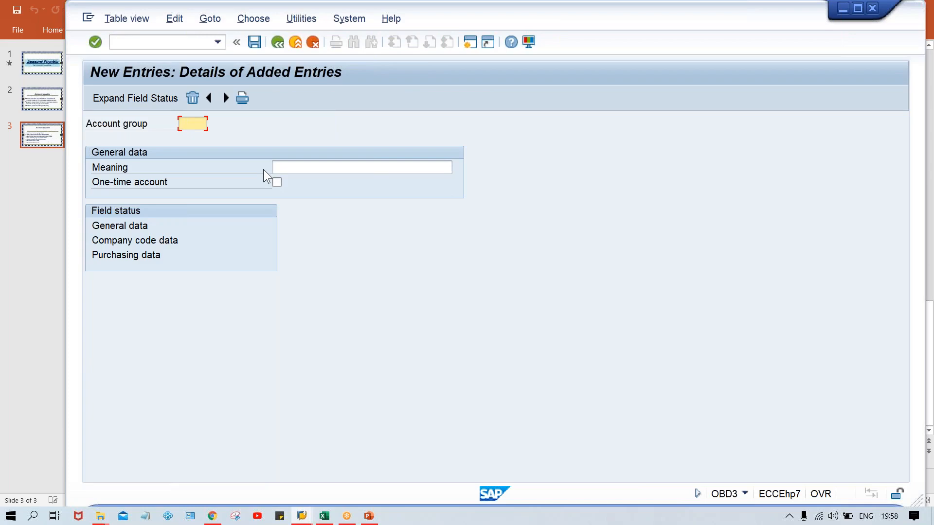
pyautogui.write('TM')
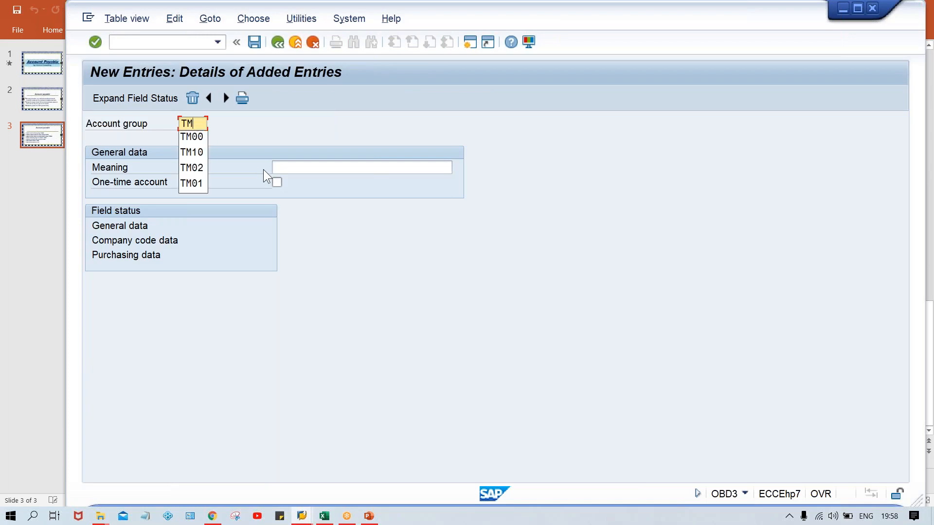
pyautogui.write('00')
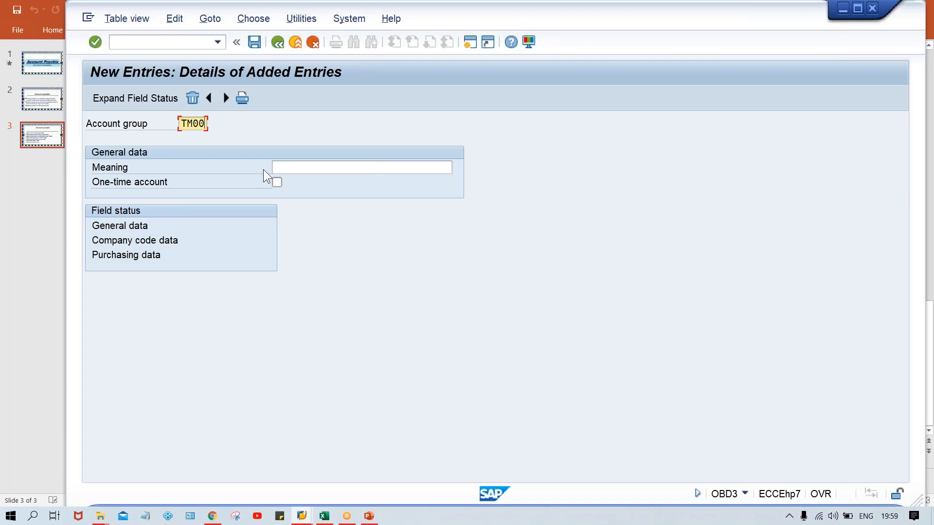
pyautogui.press('Tab')
pyautogui.write('TA')
pyautogui.press('Down')
pyautogui.press('Return')
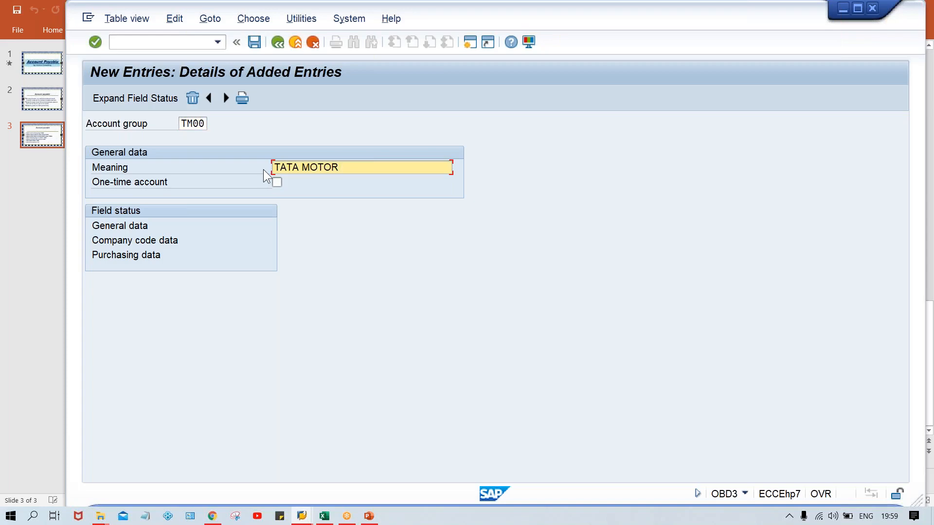
# - Save account group TM00 under the proposed TATA MOTOR customizing request
pyautogui.press('Return')
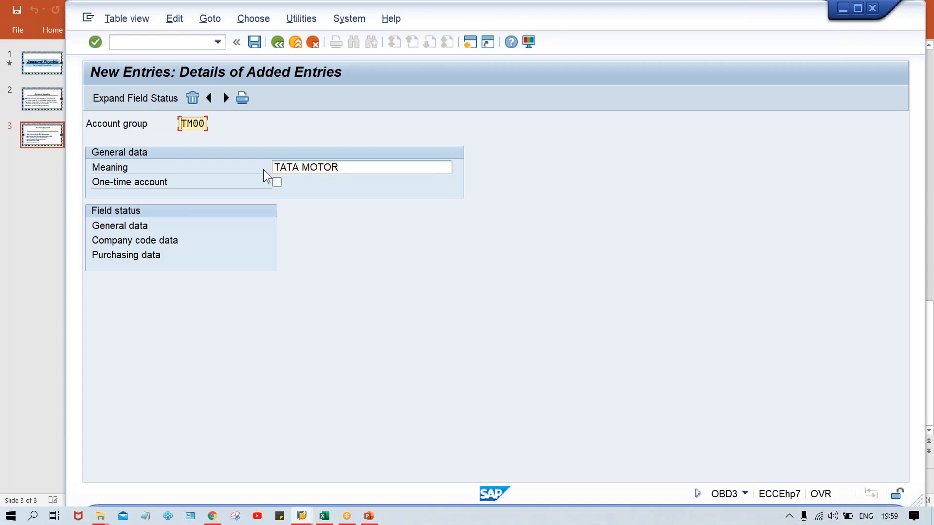
pyautogui.hotkey('ctrl', 's')
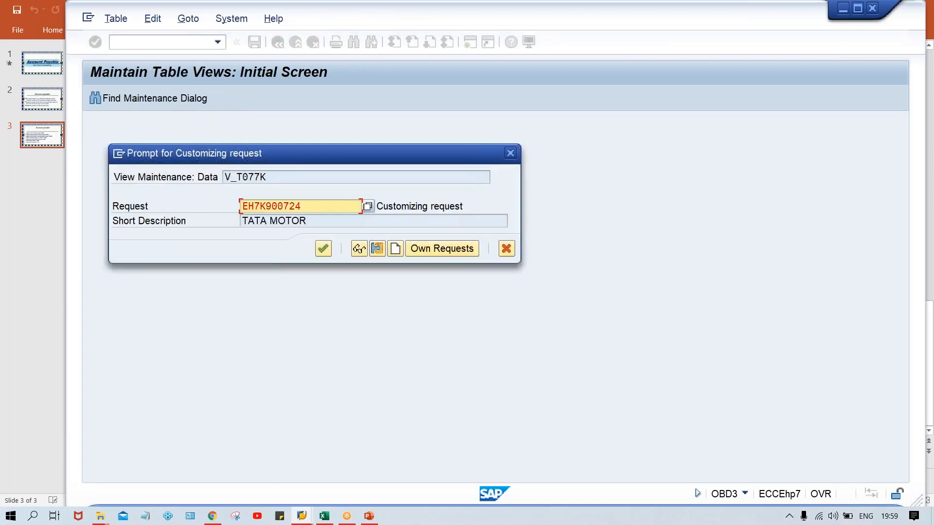
pyautogui.press('Return')
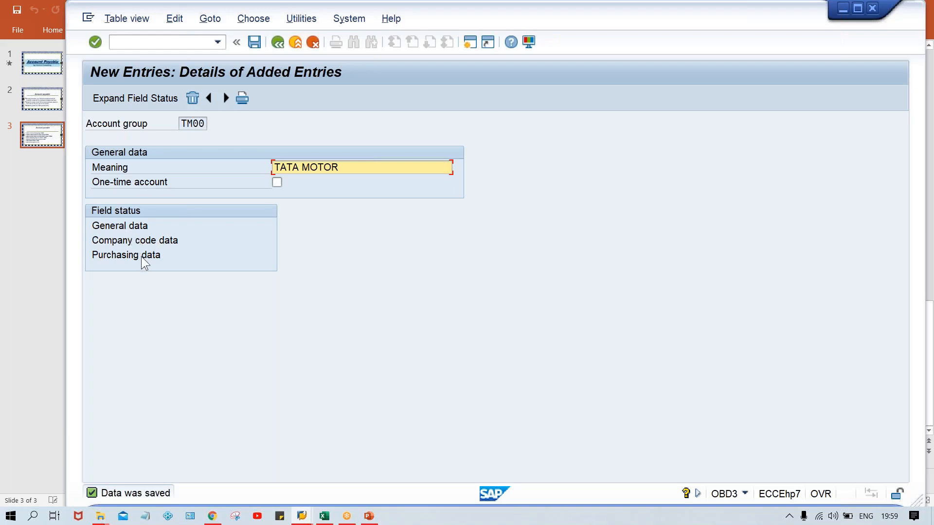
# - Examine the Address field statuses in the General data of account group TM00, and return to the group's details
pyautogui.doubleClick(116, 228)
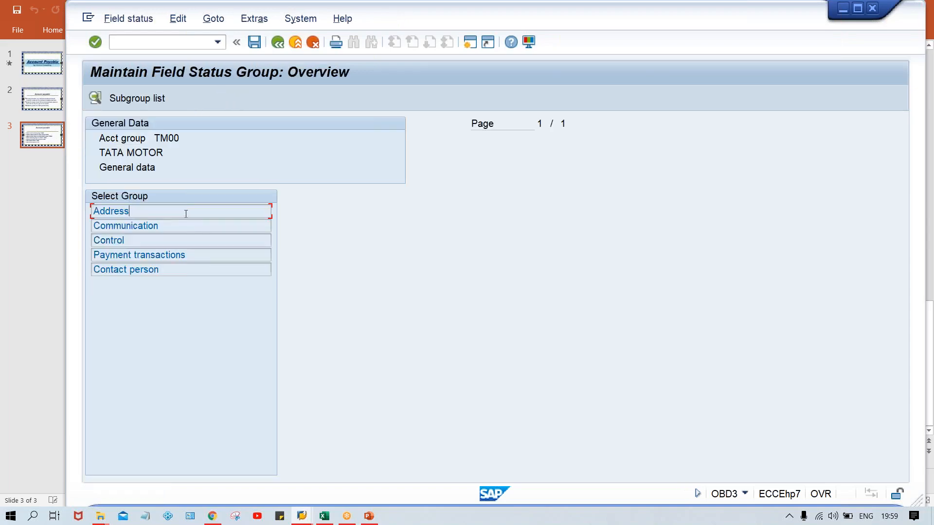
pyautogui.doubleClick(183, 213)
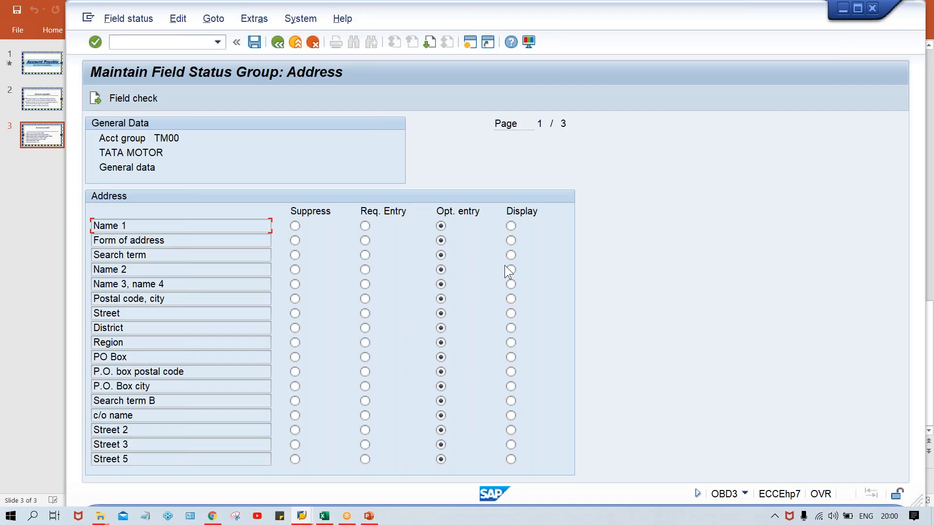
pyautogui.click(278, 42)
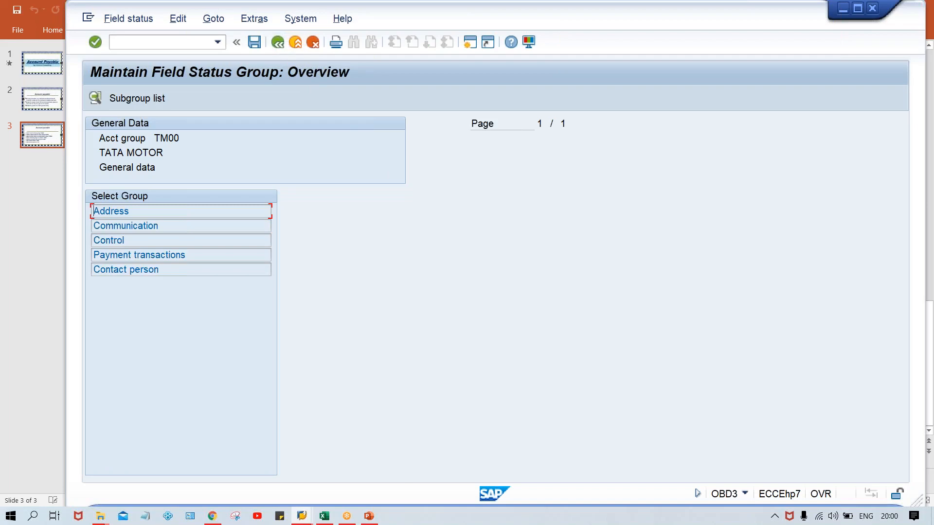
pyautogui.click(278, 42)
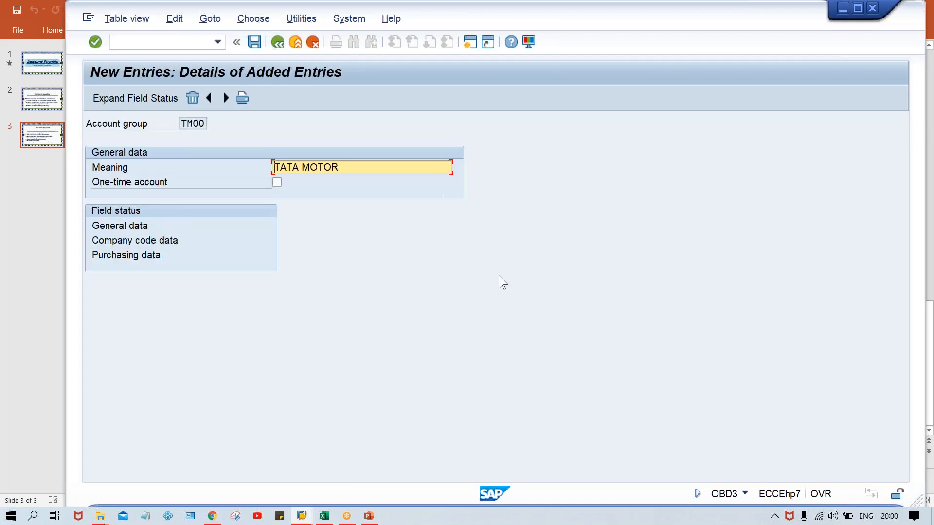
pyautogui.hotkey('ctrl', 's')
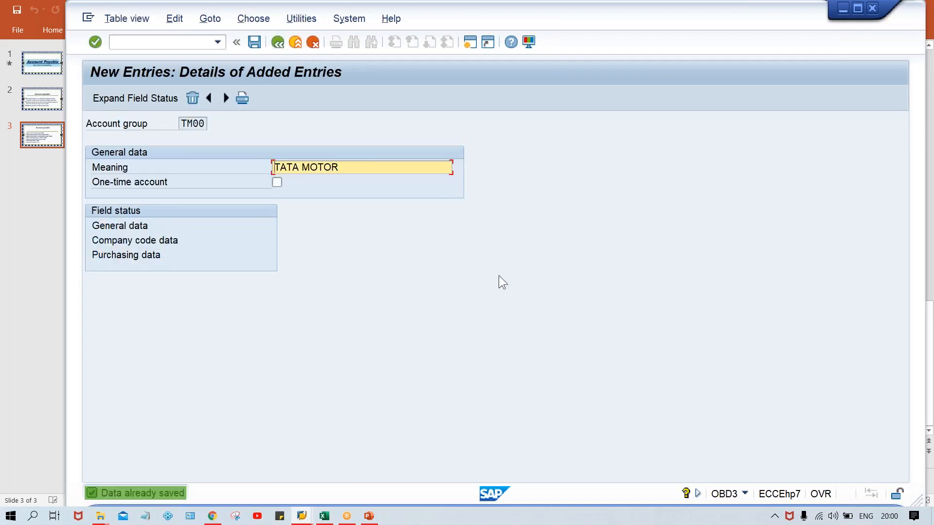
# - Switch to the Class workbook in Excel and enter the vendor account number for XYZ BUILDER ACT CR. in G2
pyautogui.click(370, 516)
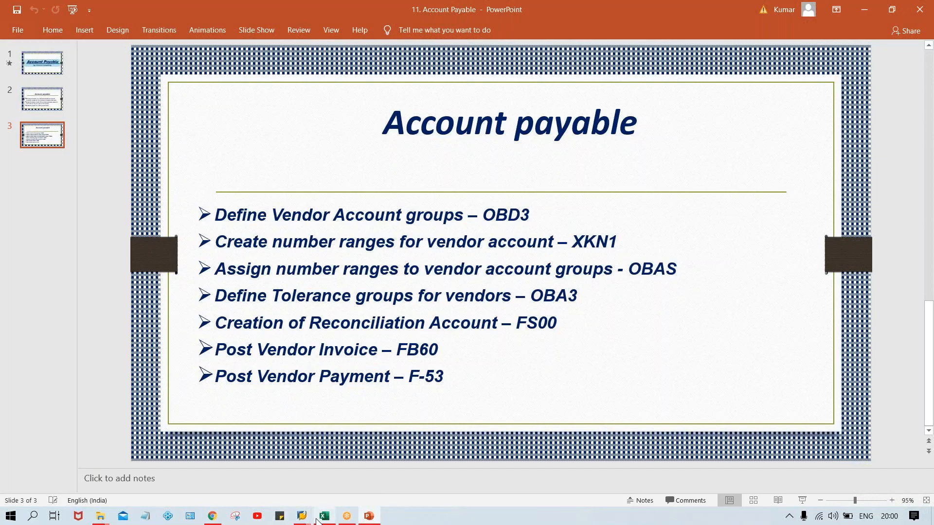
pyautogui.moveTo(323, 517)
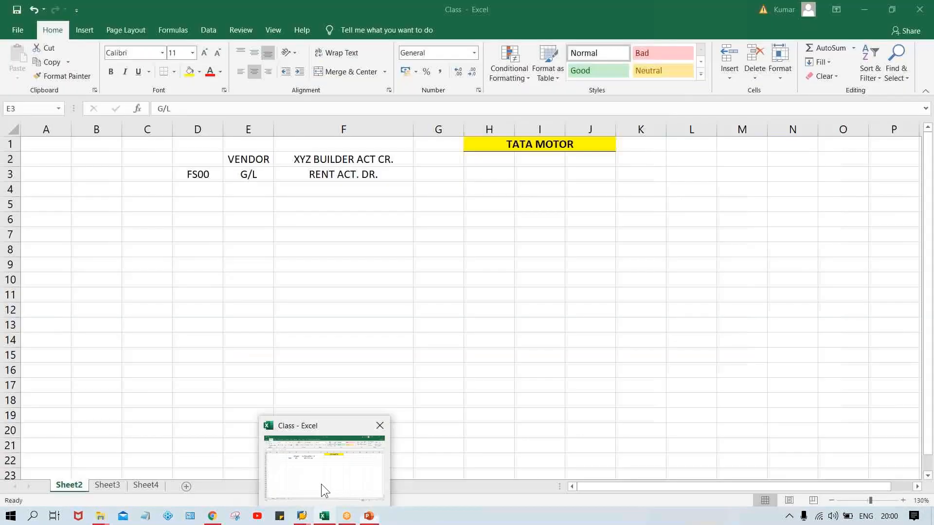
pyautogui.click(321, 483)
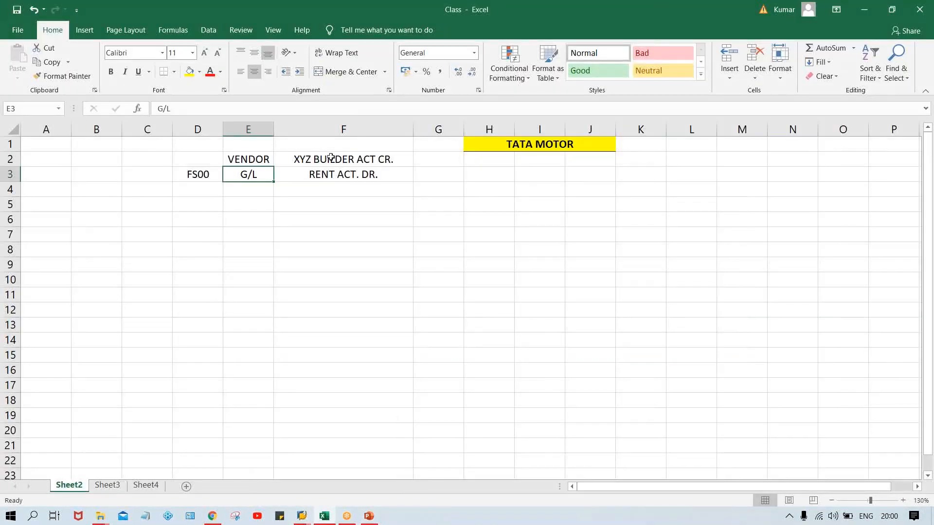
pyautogui.click(331, 158)
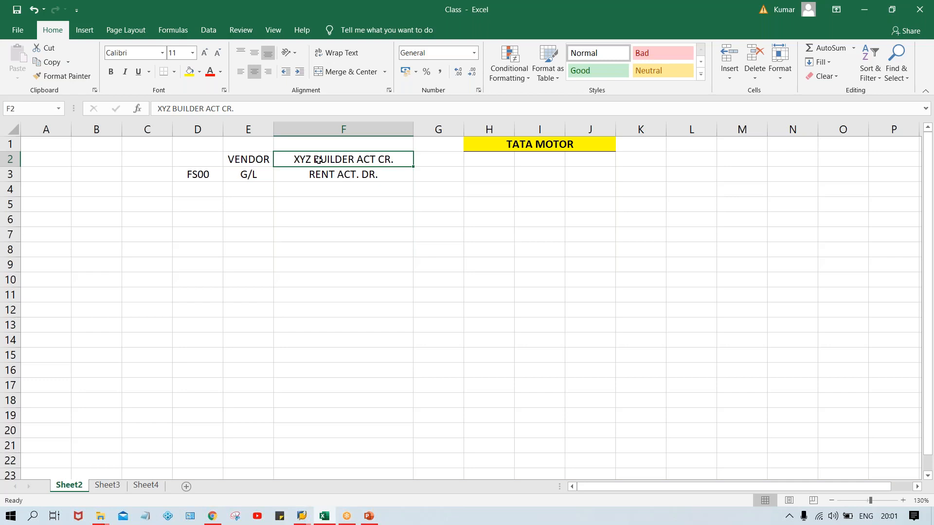
pyautogui.click(448, 163)
pyautogui.write('1000245')
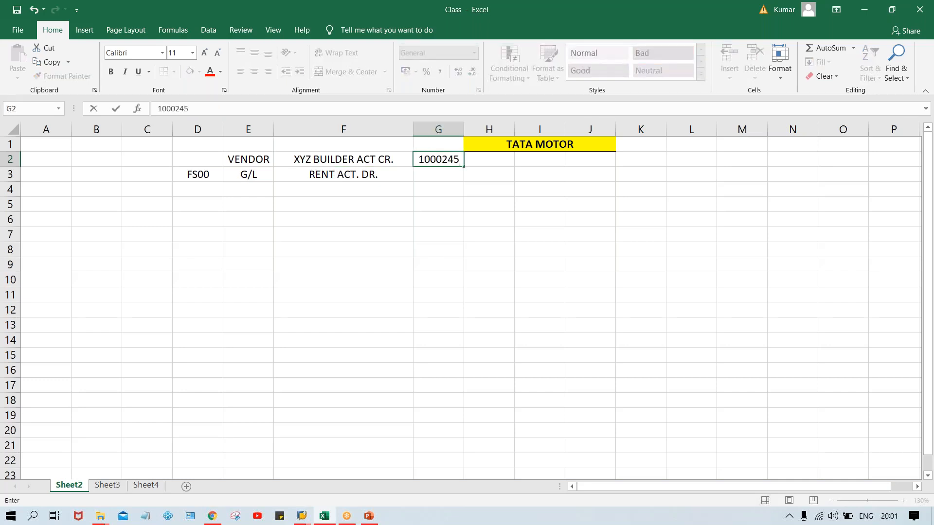
pyautogui.press('Return')
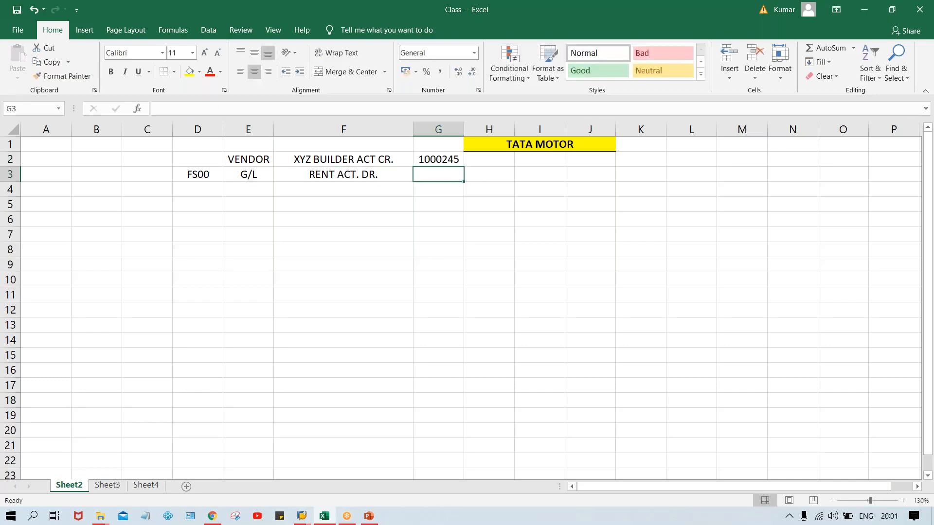
# - Enter a number range under the TATA MOTOR heading, with 1000 in H2 and 19994 in I2
pyautogui.click(458, 159)
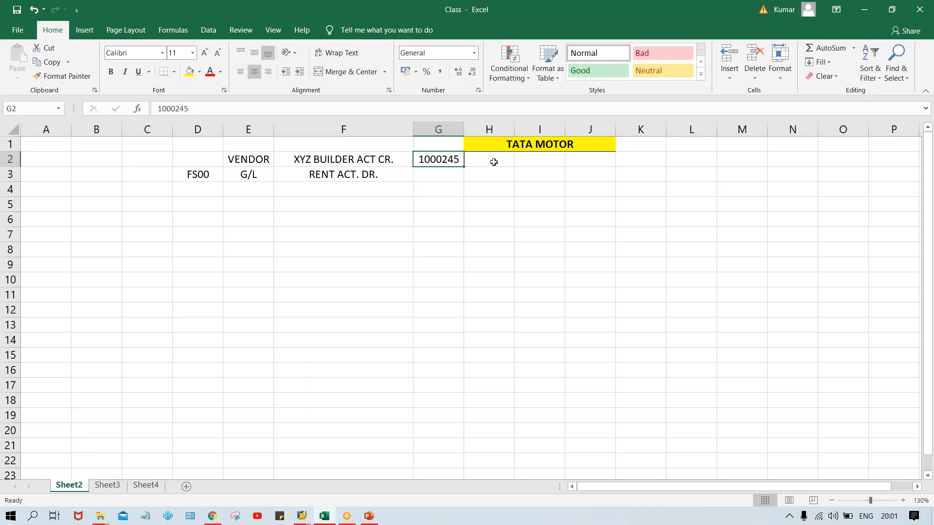
pyautogui.click(488, 129)
pyautogui.click(489, 157)
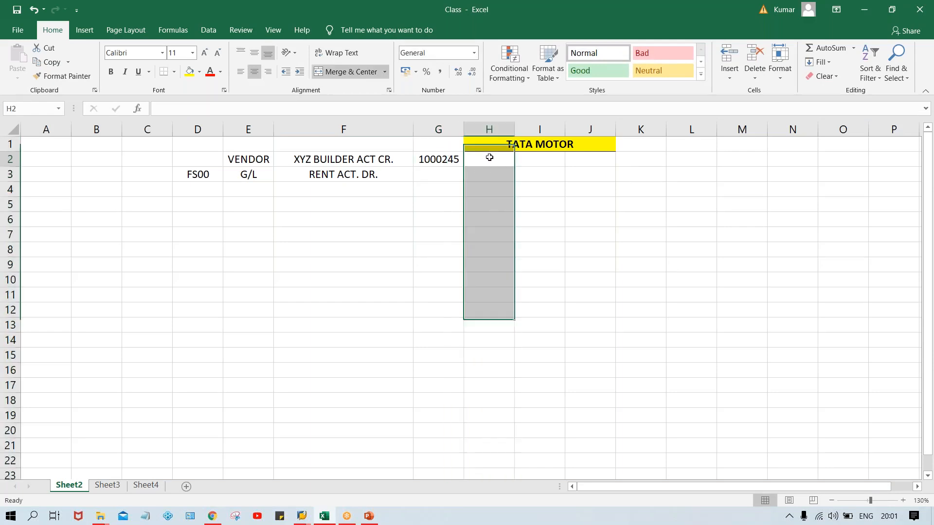
pyautogui.write('1000')
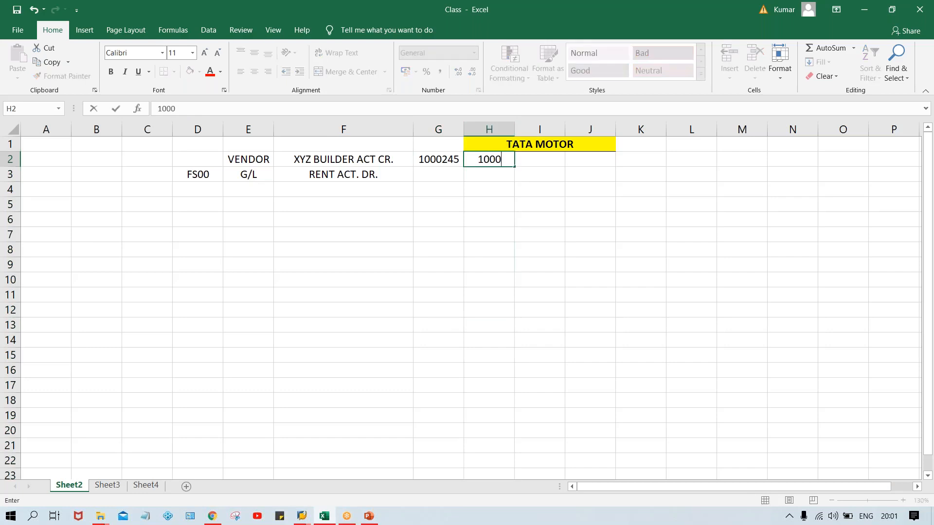
pyautogui.press('Tab')
pyautogui.write('19994')
pyautogui.press('Return')
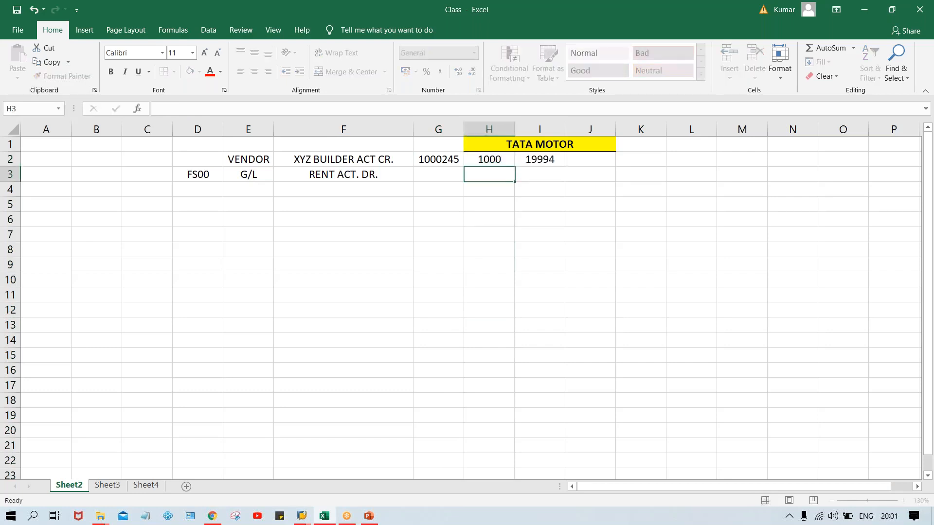
# - Correct the end of the number range in I2 to 1999
pyautogui.click(555, 157)
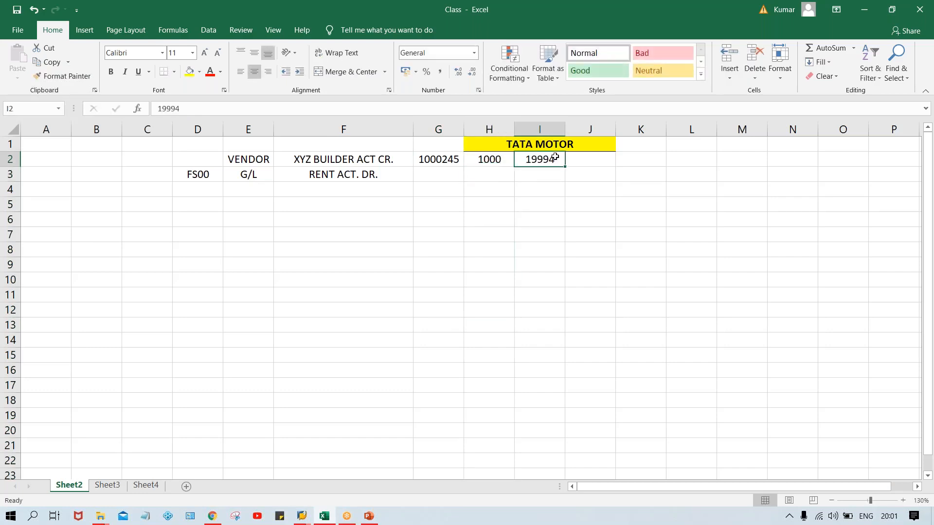
pyautogui.press('F2')
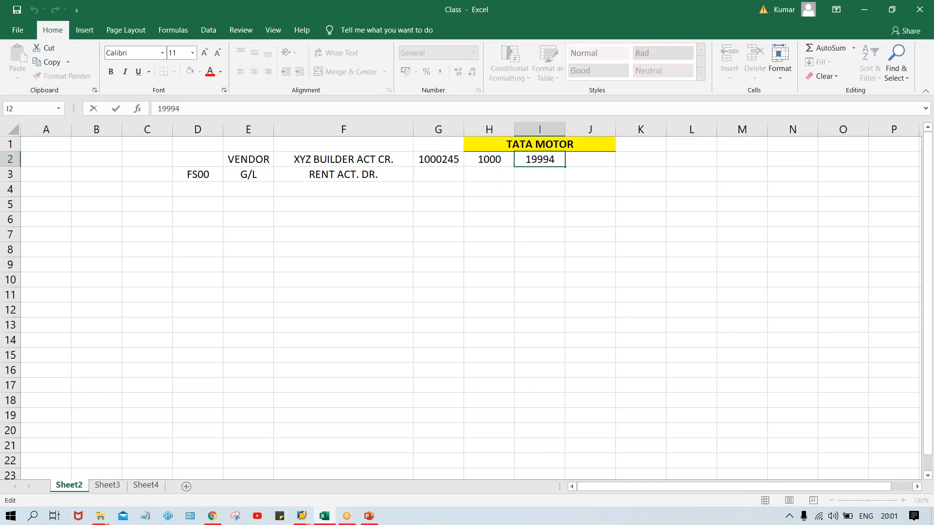
pyautogui.press('BackSpace')
pyautogui.press('Return')
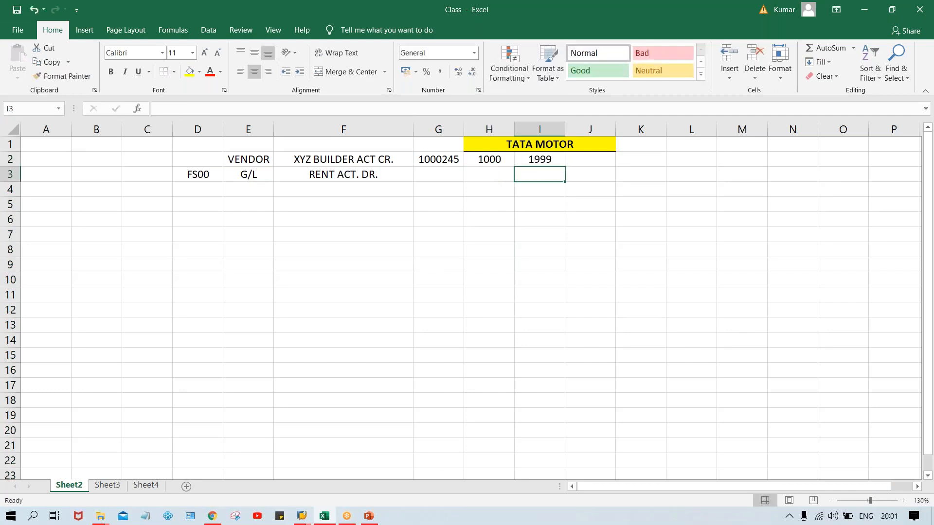
pyautogui.click(488, 158)
pyautogui.click(539, 159)
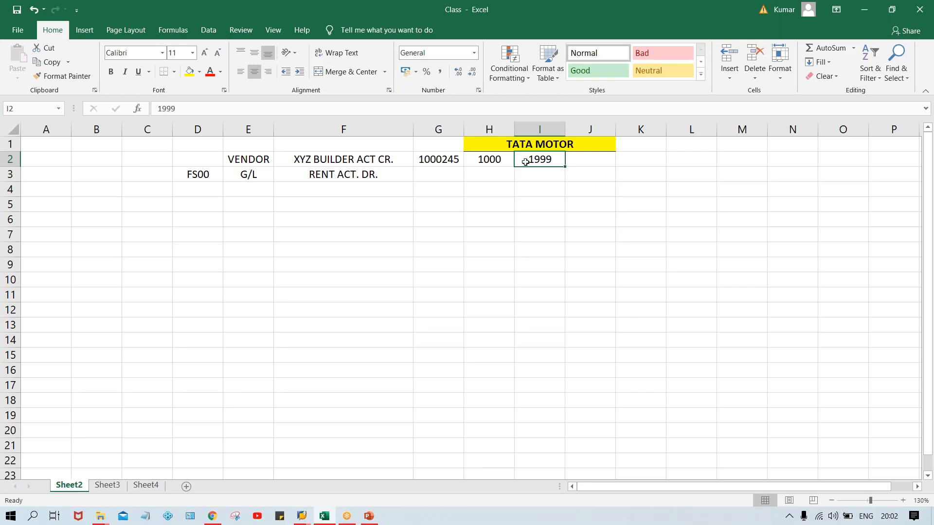
pyautogui.click(498, 160)
pyautogui.click(542, 160)
pyautogui.click(490, 161)
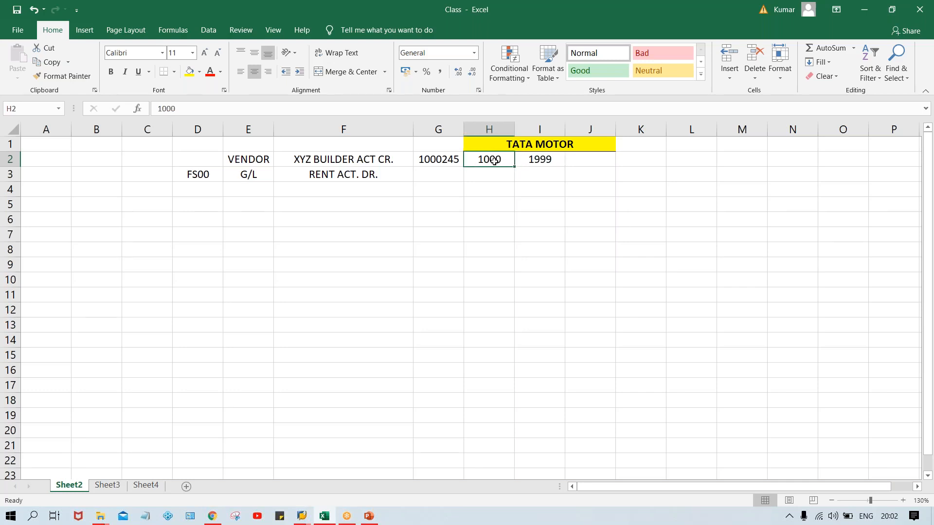
pyautogui.click(535, 160)
pyautogui.click(480, 161)
pyautogui.click(532, 158)
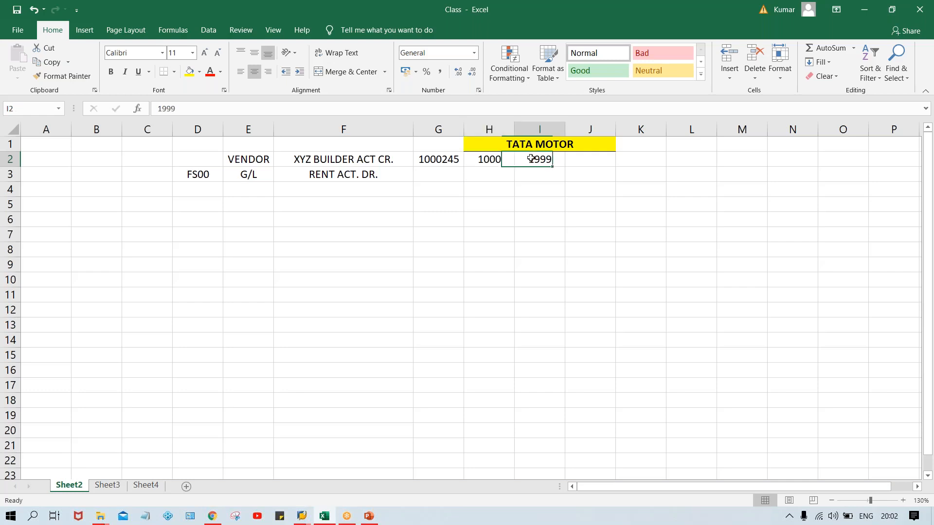
# - Review the start and end of the TATA MOTOR number range in H2 and I2
pyautogui.click(493, 161)
pyautogui.click(544, 165)
pyautogui.click(492, 159)
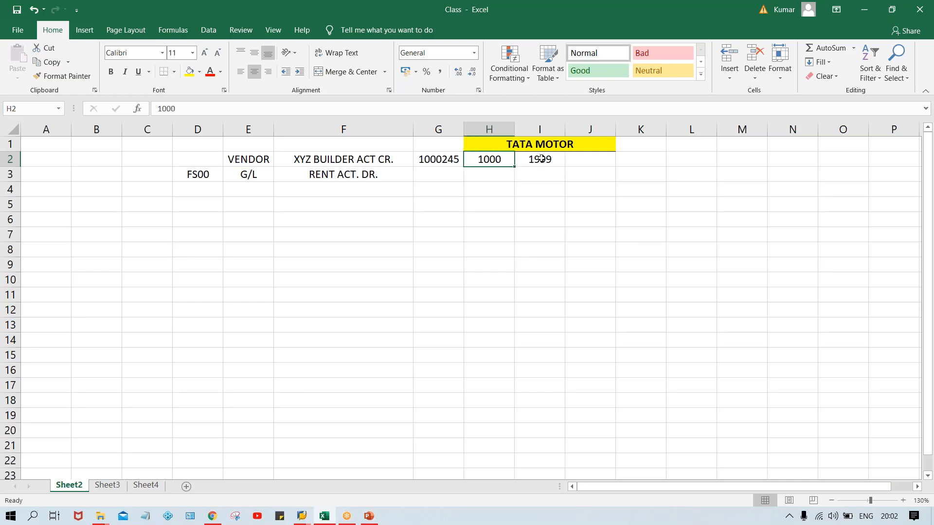
pyautogui.click(542, 159)
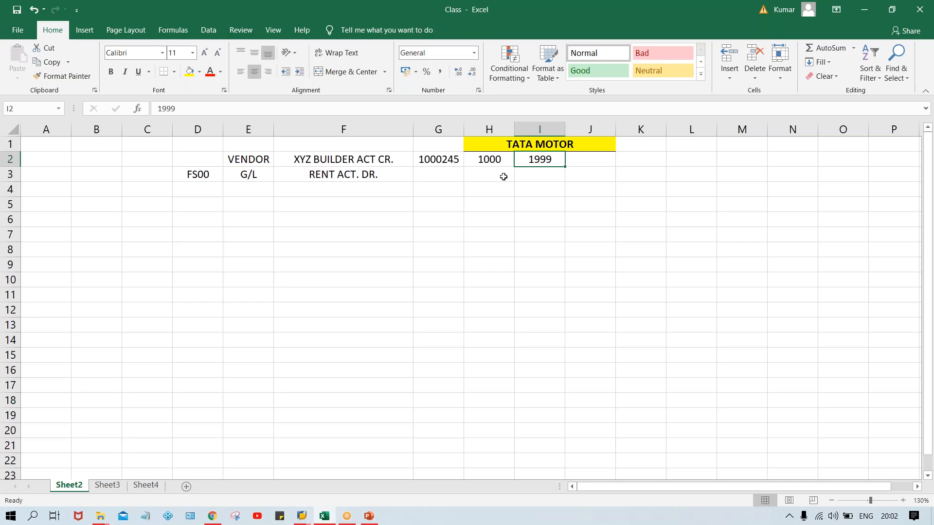
pyautogui.click(495, 159)
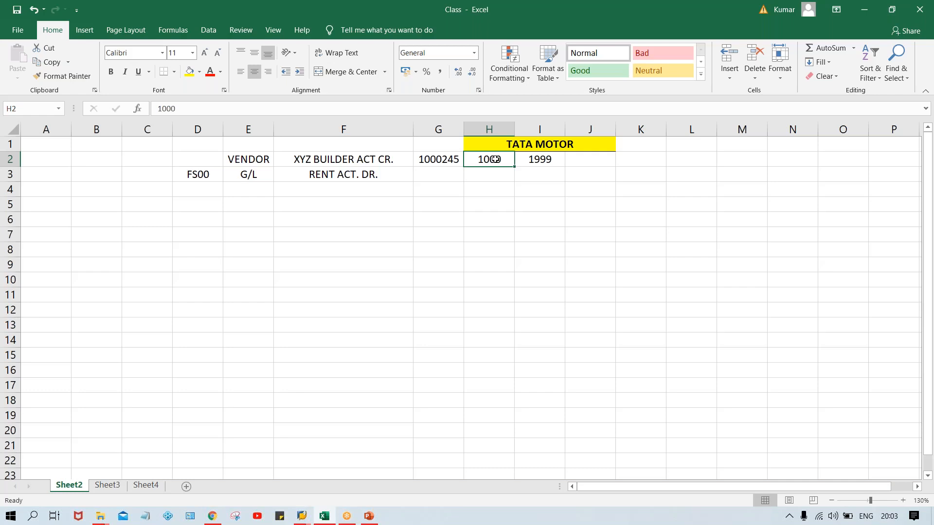
pyautogui.click(529, 161)
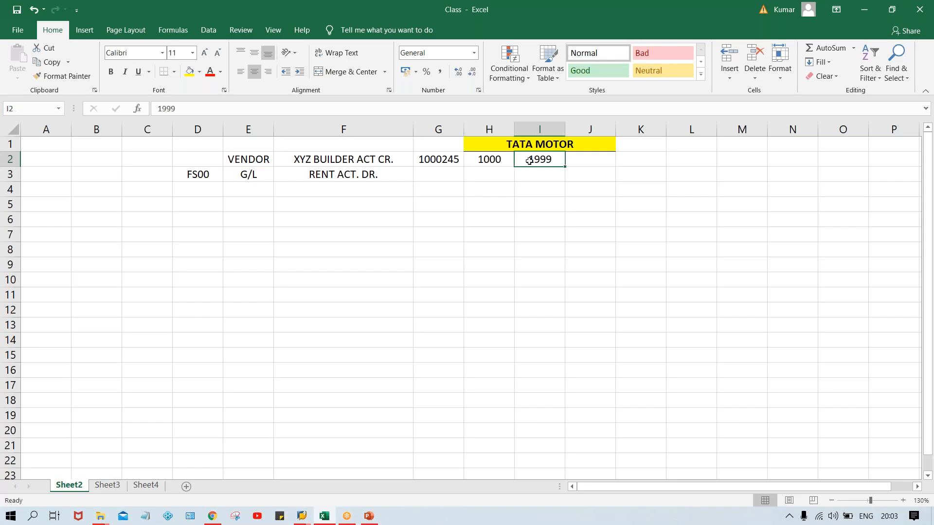
pyautogui.click(488, 161)
pyautogui.click(539, 160)
pyautogui.click(488, 159)
pyautogui.click(533, 157)
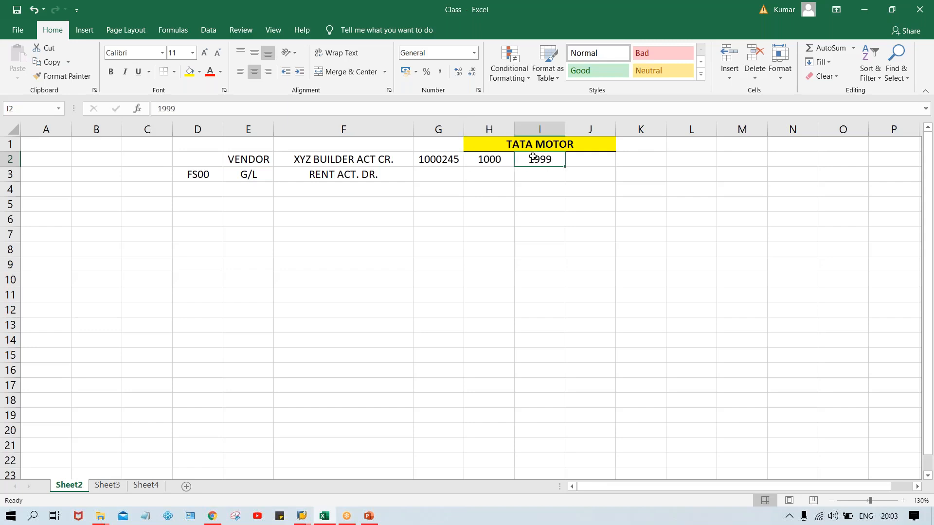
pyautogui.click(475, 161)
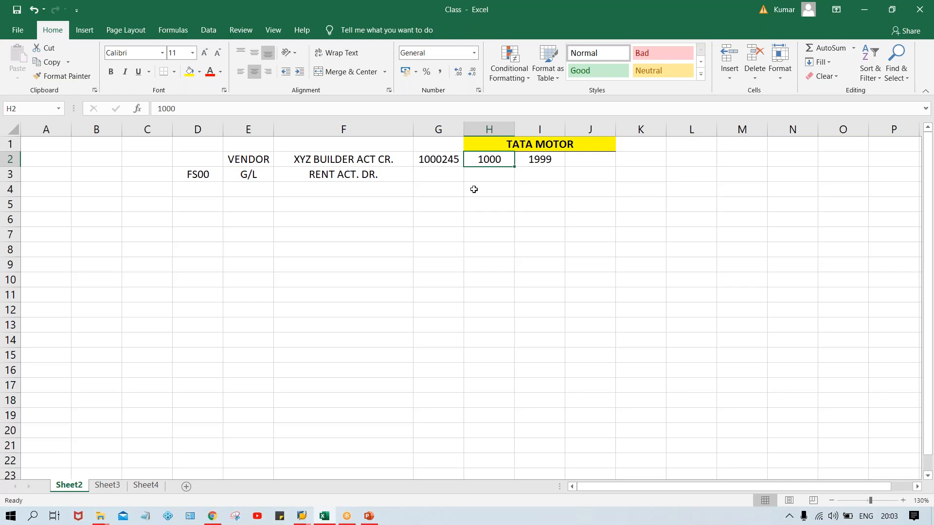
# - Switch to SAP, leave the TM00 details, and open the vendor number range intervals for editing with transaction /NXKN1
pyautogui.click(301, 517)
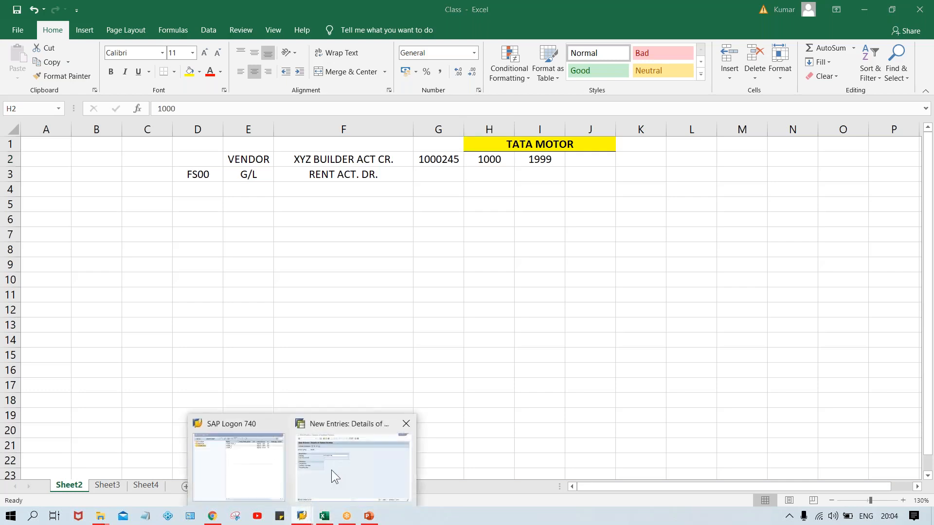
pyautogui.click(331, 470)
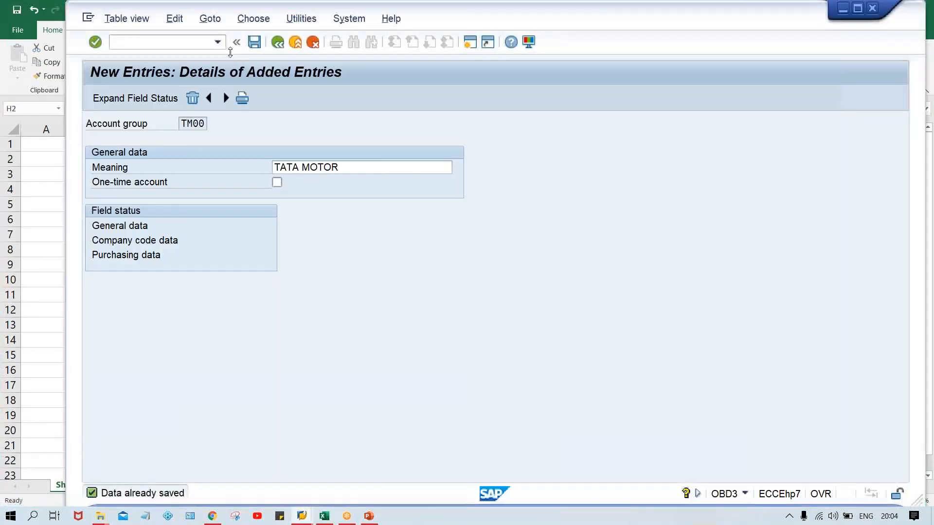
pyautogui.click(276, 42)
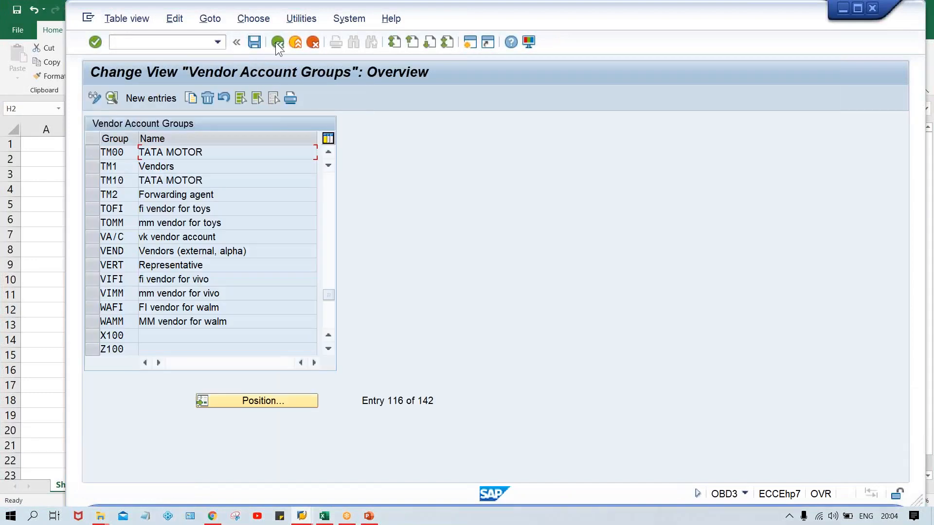
pyautogui.click(139, 42)
pyautogui.write('/NXKN1')
pyautogui.press('Return')
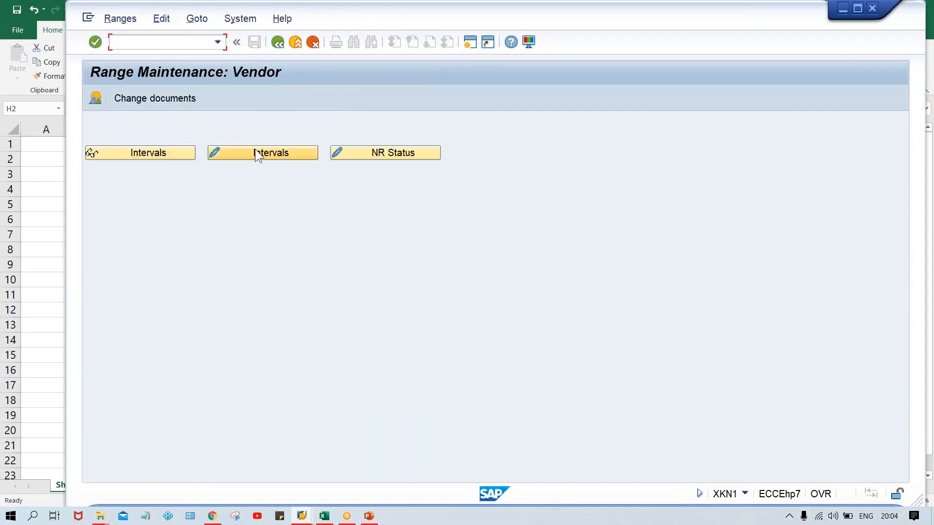
pyautogui.click(255, 149)
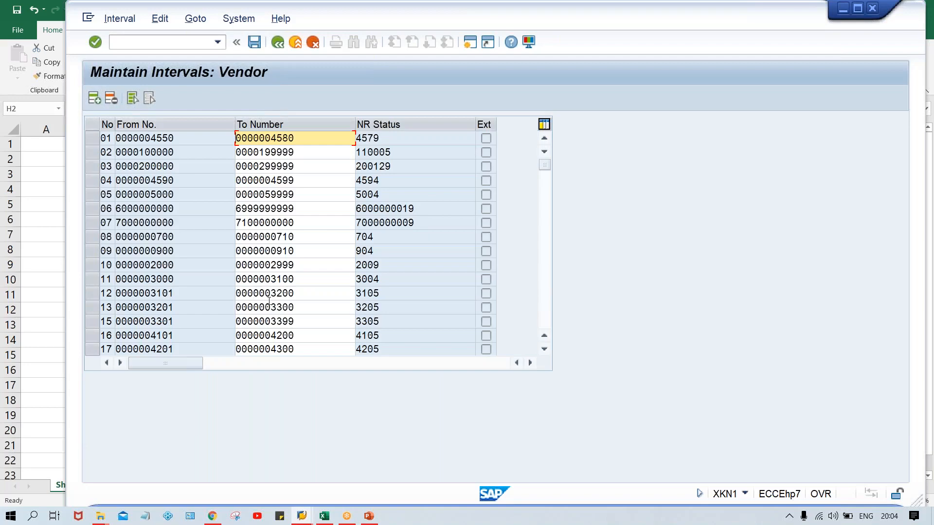
# - Add a vendor number range interval A1 from 1000 to 1999
pyautogui.click(204, 280)
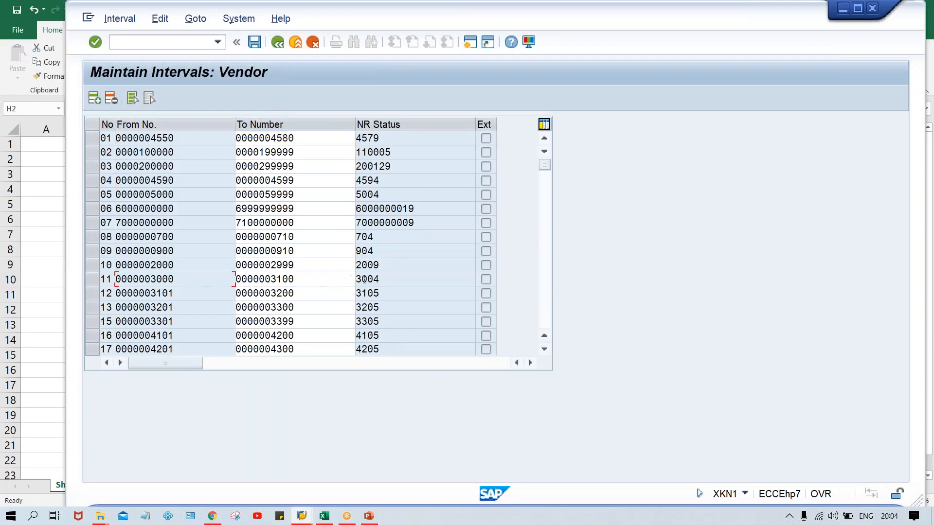
pyautogui.click(390, 292)
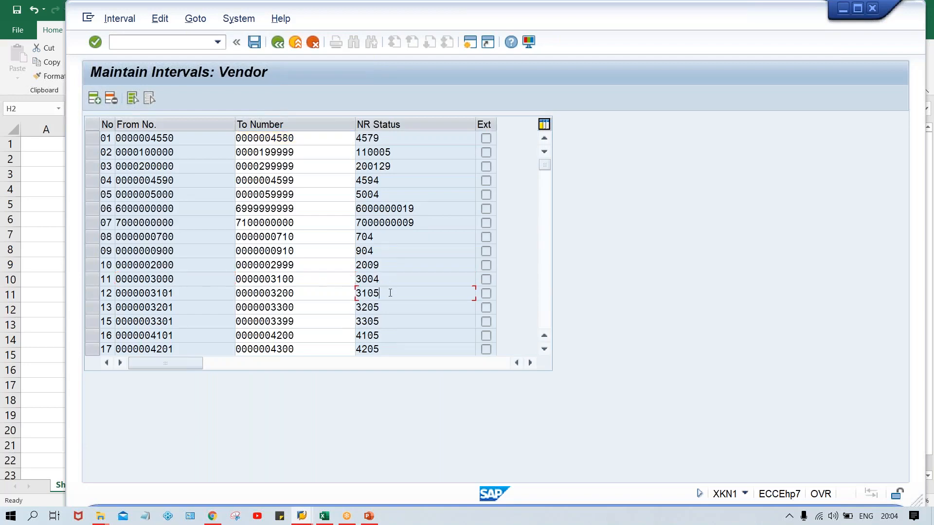
pyautogui.click(390, 320)
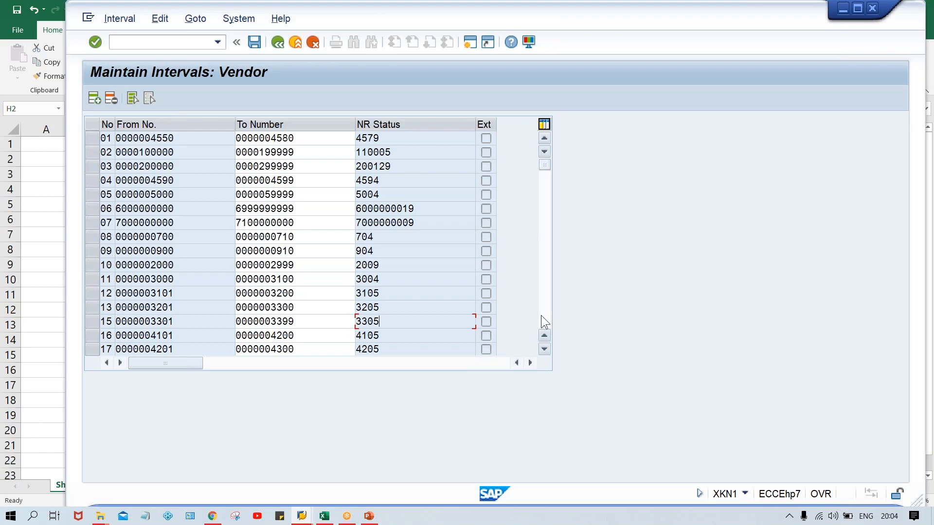
pyautogui.click(94, 99)
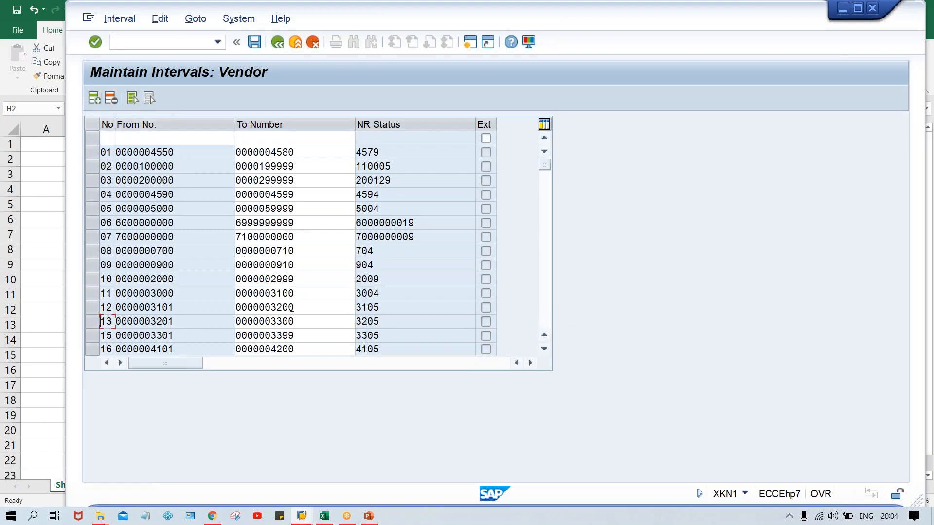
pyautogui.click(110, 140)
pyautogui.write('A1')
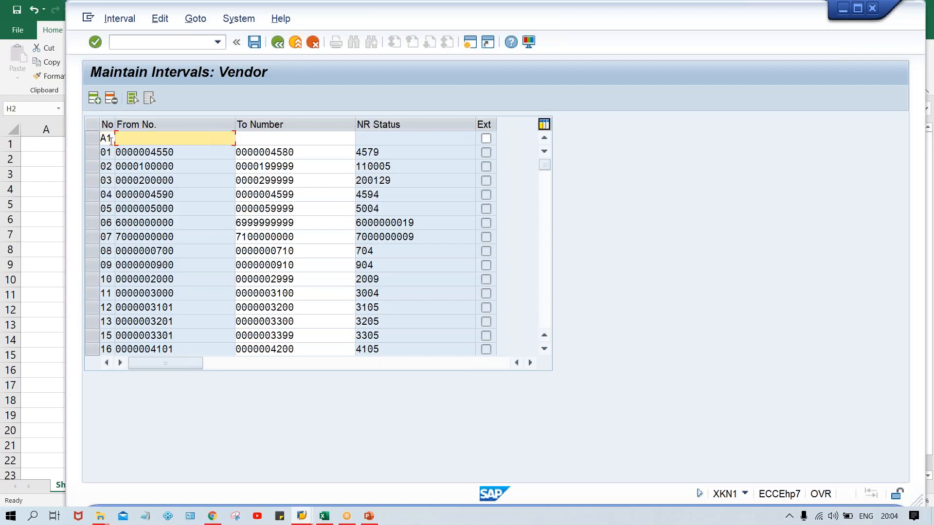
pyautogui.write('1000')
pyautogui.press('Tab')
pyautogui.write('19')
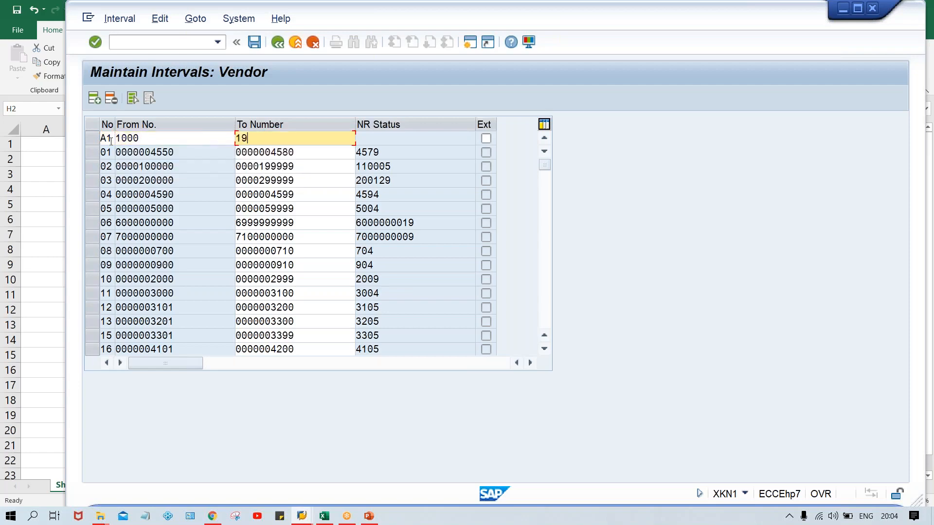
pyautogui.write('99')
pyautogui.press('Return')
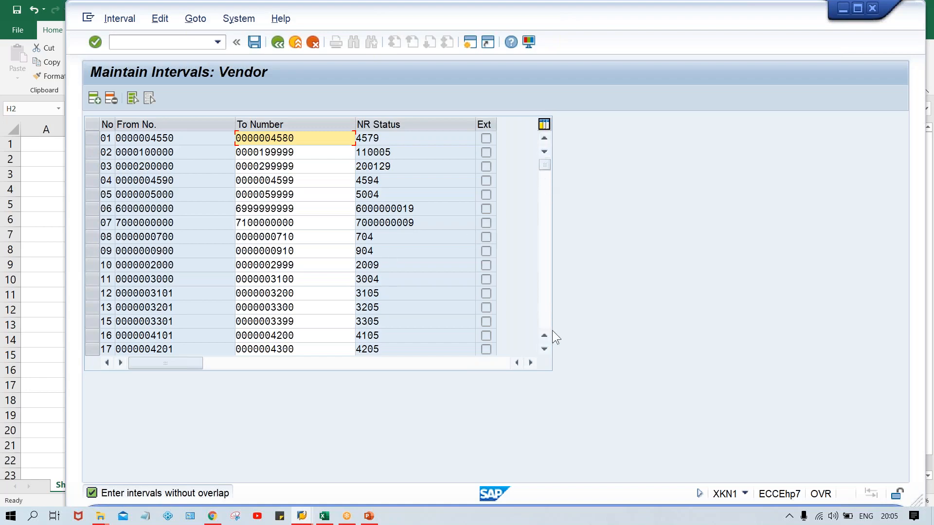
# - Search the vendor intervals for an existing one that covers the same numbers as the new A1 interval
pyautogui.click(545, 319)
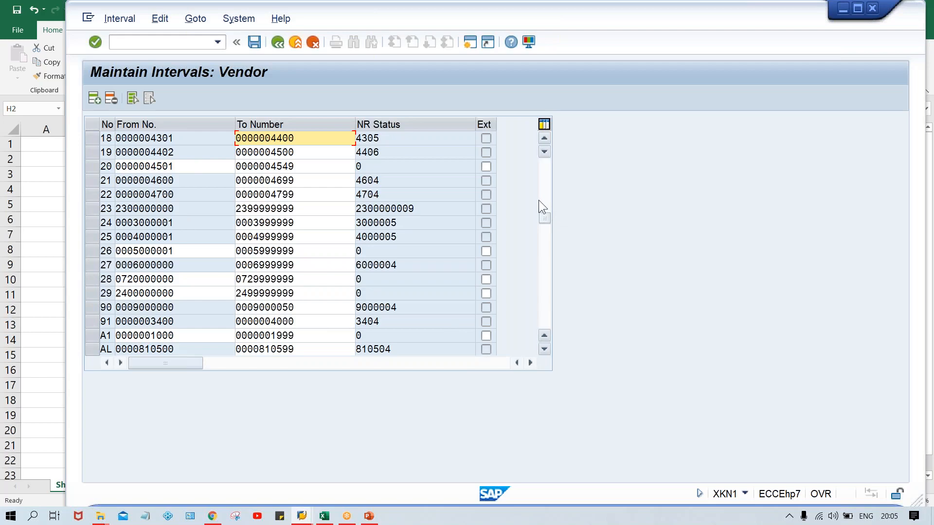
pyautogui.scroll(5, 539, 199)
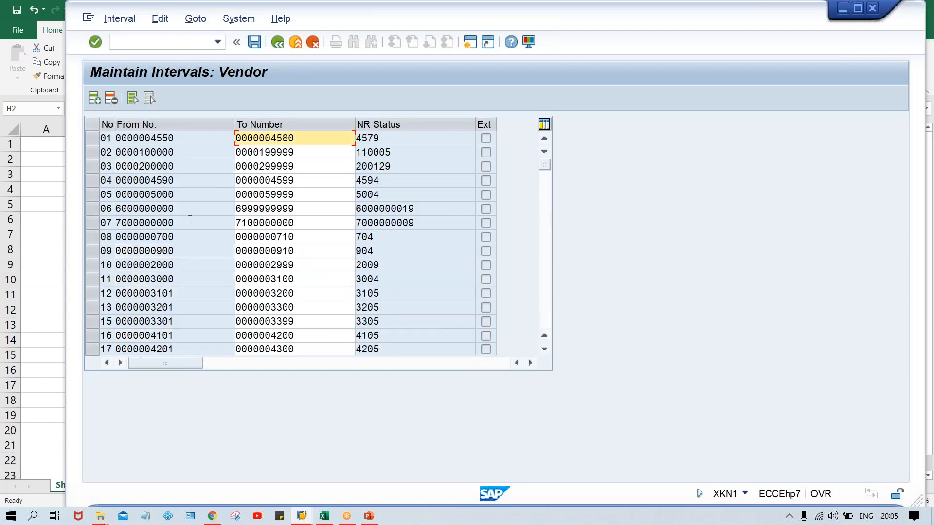
pyautogui.click(188, 269)
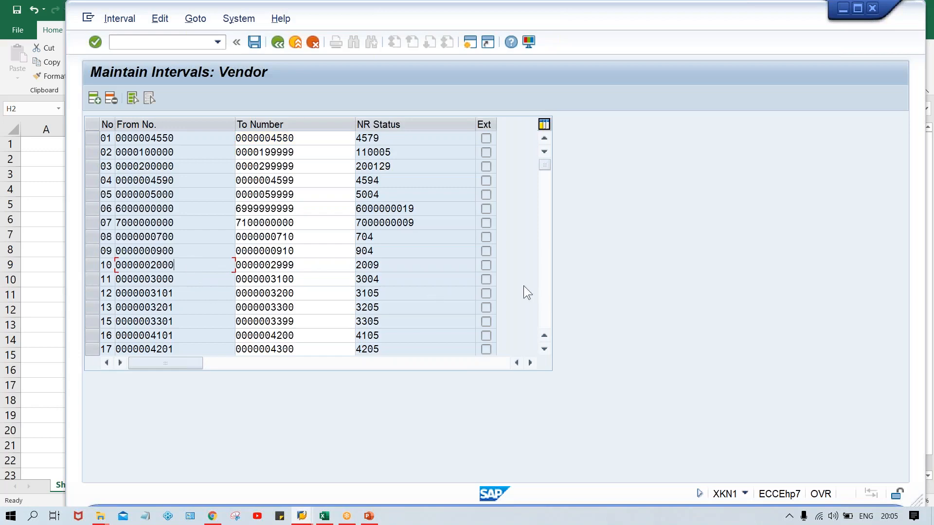
pyautogui.click(546, 302)
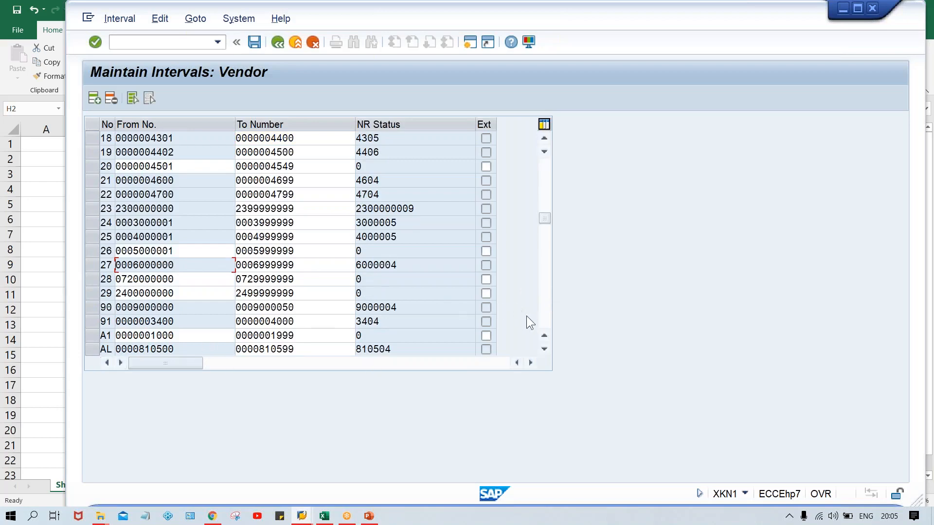
pyautogui.click(547, 319)
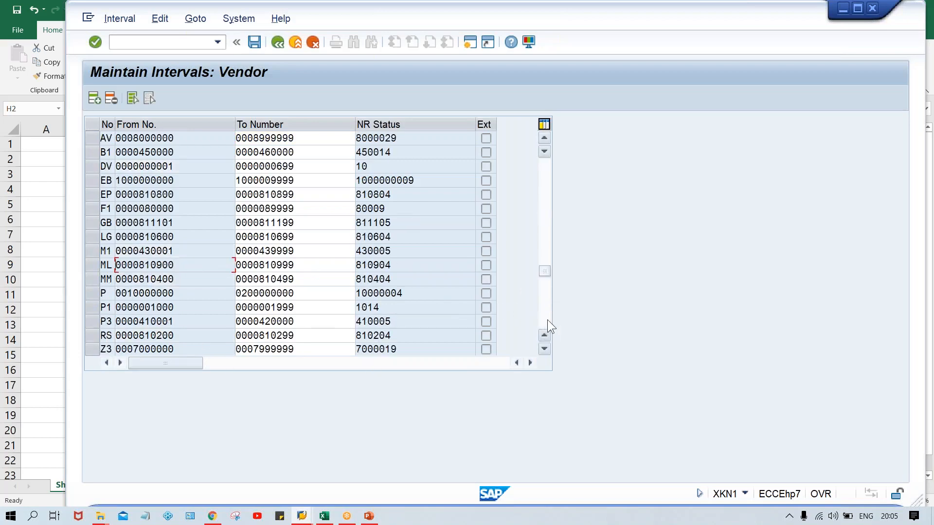
pyautogui.click(91, 308)
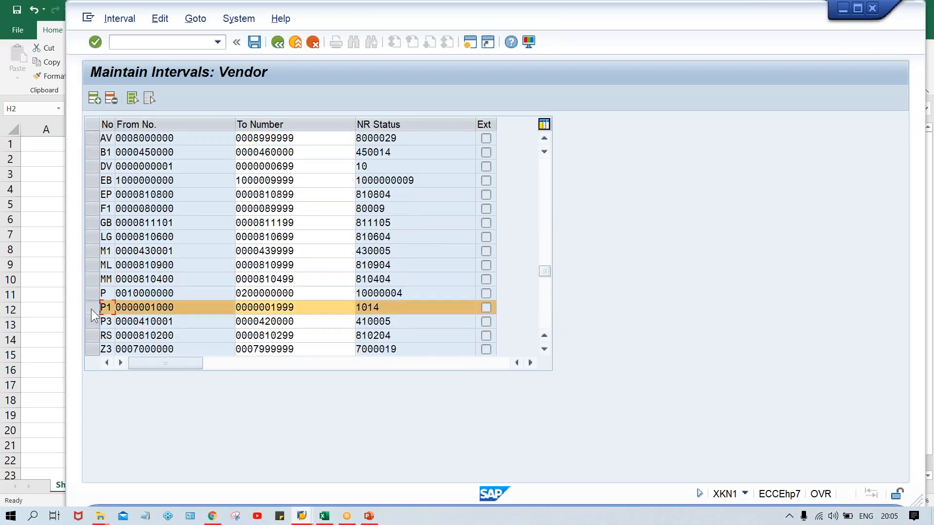
pyautogui.click(210, 306)
pyautogui.click(306, 307)
# - Switch to the Class workbook in Excel and recheck the range bounds in H2 and I2
pyautogui.click(321, 518)
pyautogui.click(548, 224)
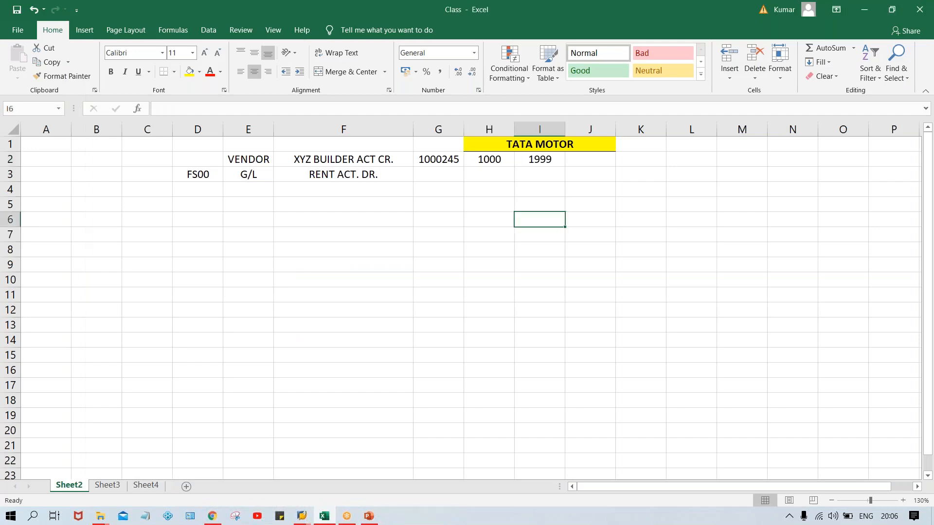
pyautogui.click(493, 161)
pyautogui.click(528, 159)
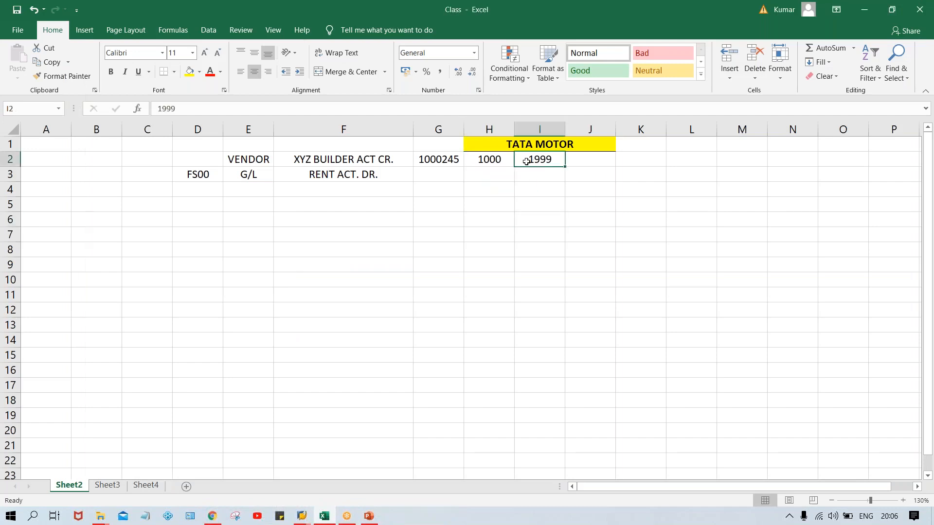
pyautogui.click(500, 161)
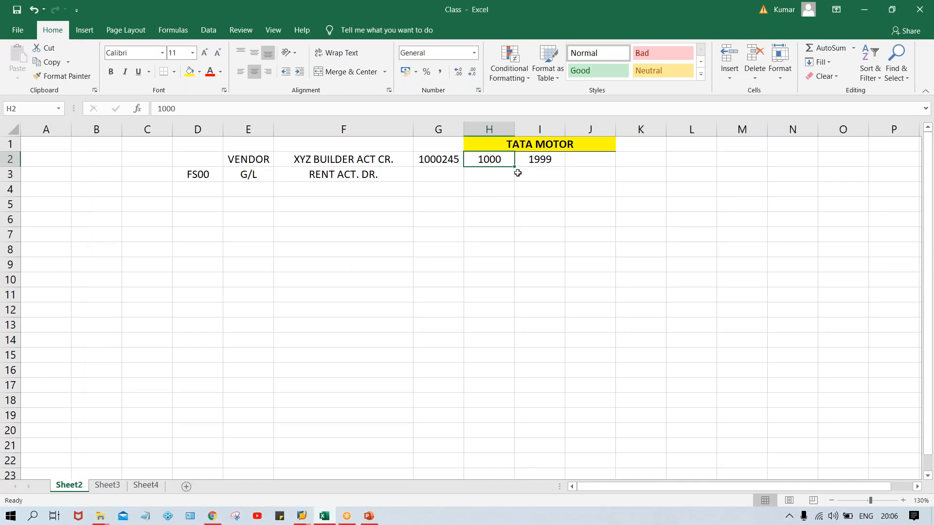
pyautogui.click(537, 161)
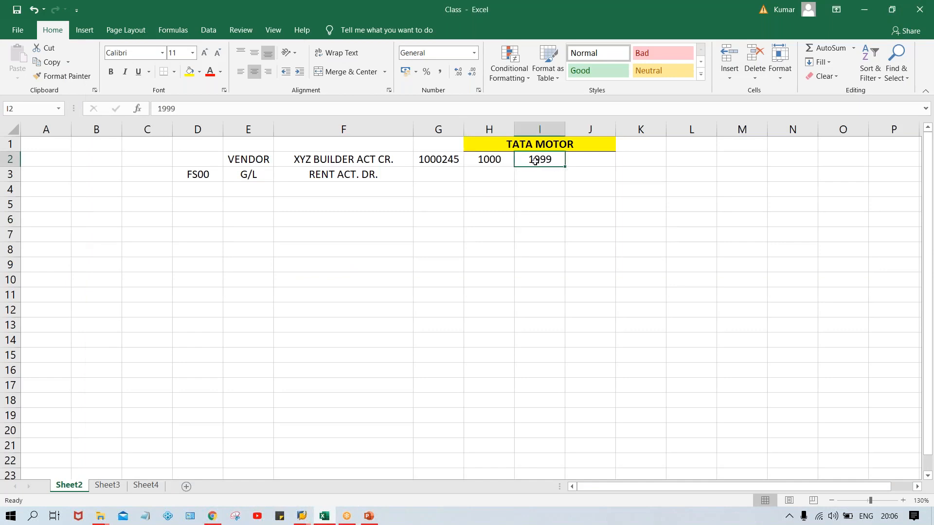
pyautogui.click(503, 161)
pyautogui.click(535, 159)
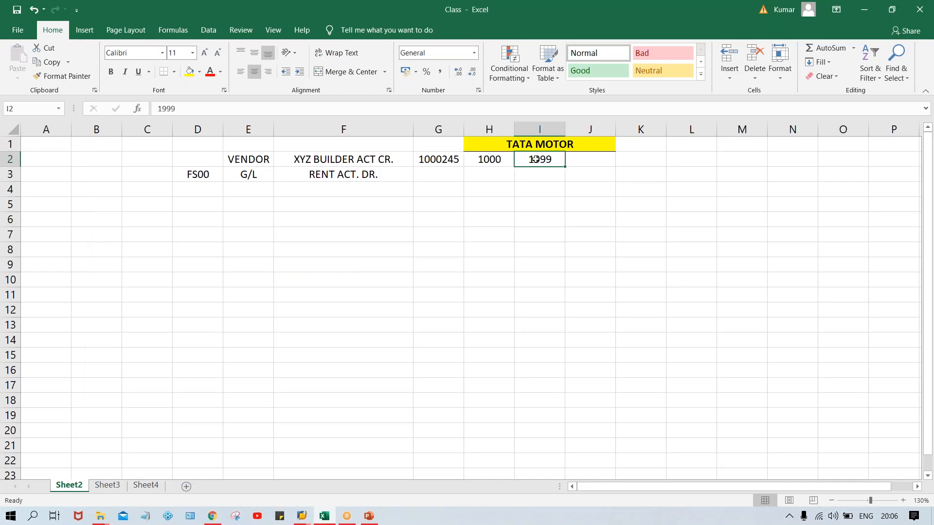
# - Enter a second number range under the TATA MOTOR heading, with 1 in H3 and 1000 in I3
pyautogui.click(481, 175)
pyautogui.write('1')
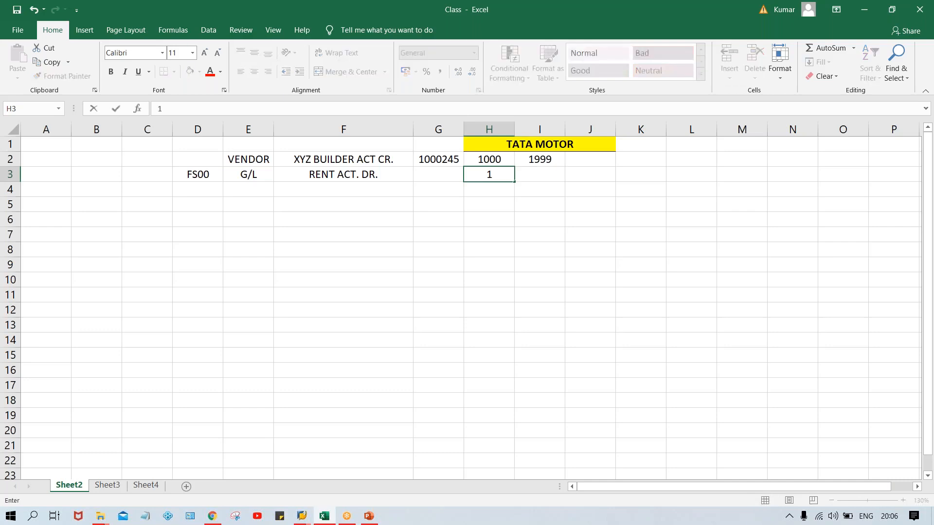
pyautogui.press('Tab')
pyautogui.write('1000')
pyautogui.press('Return')
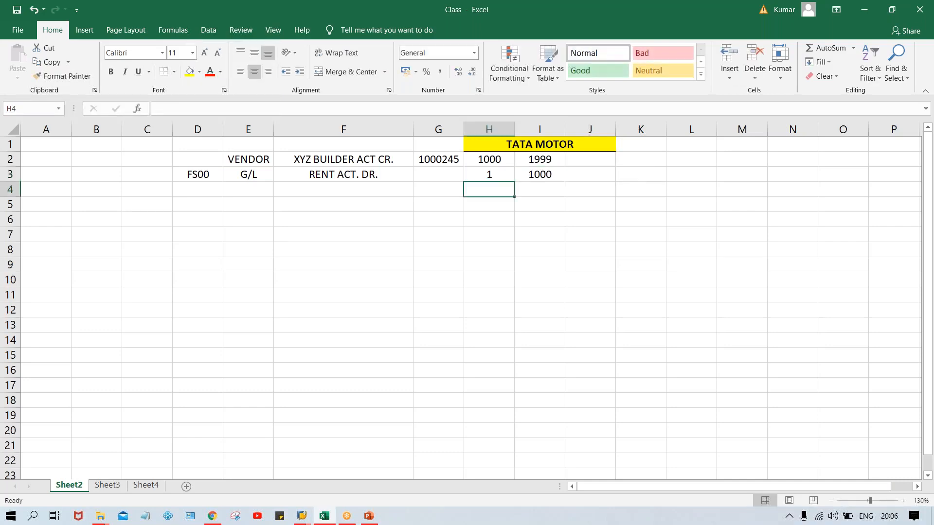
# - Compare the range bounds in H3 and I3 with those in H2 and I2
pyautogui.click(502, 178)
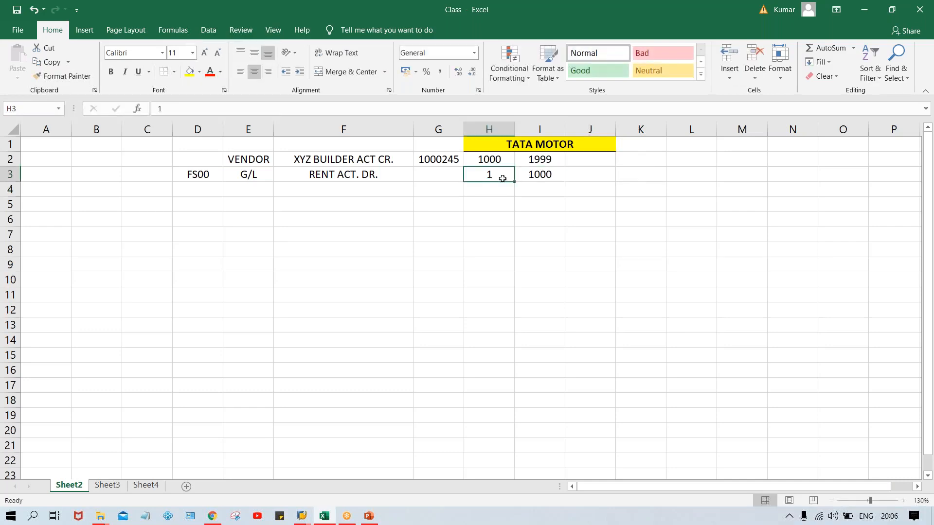
pyautogui.click(537, 176)
pyautogui.click(484, 163)
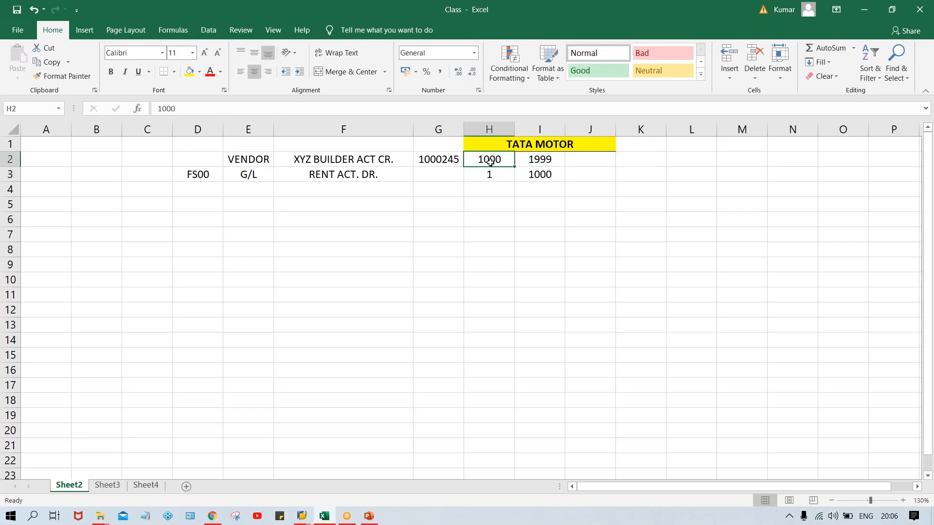
pyautogui.click(545, 160)
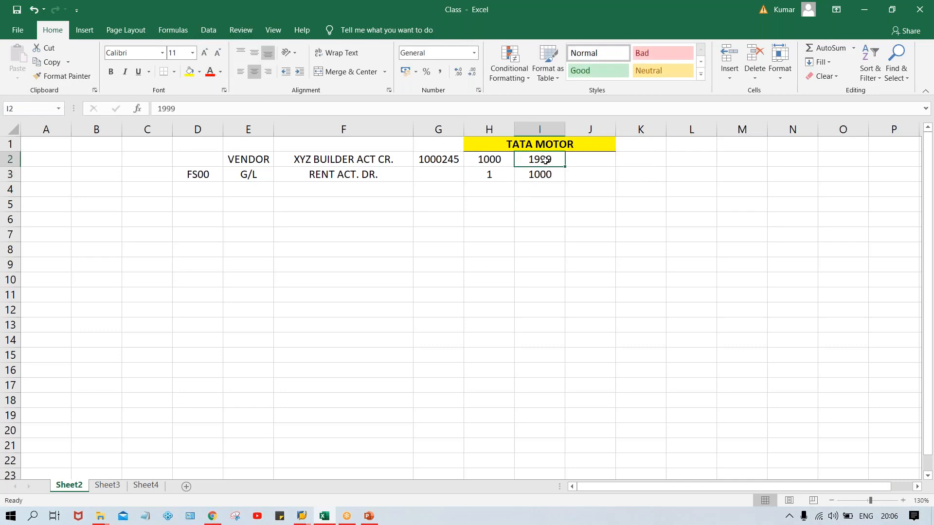
pyautogui.click(480, 161)
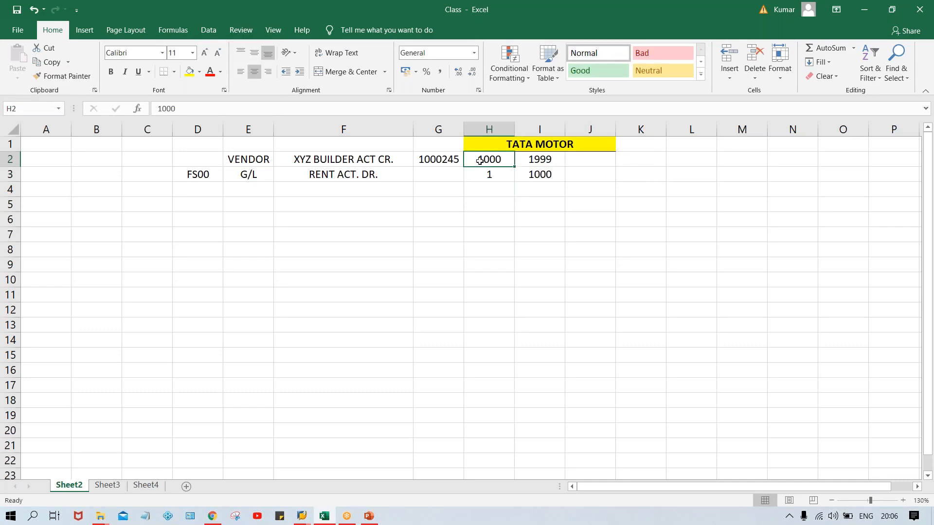
# - Check the start of the first range in H2 against the end of the second range in I3
pyautogui.moveTo(483, 174); pyautogui.dragTo(534, 175)
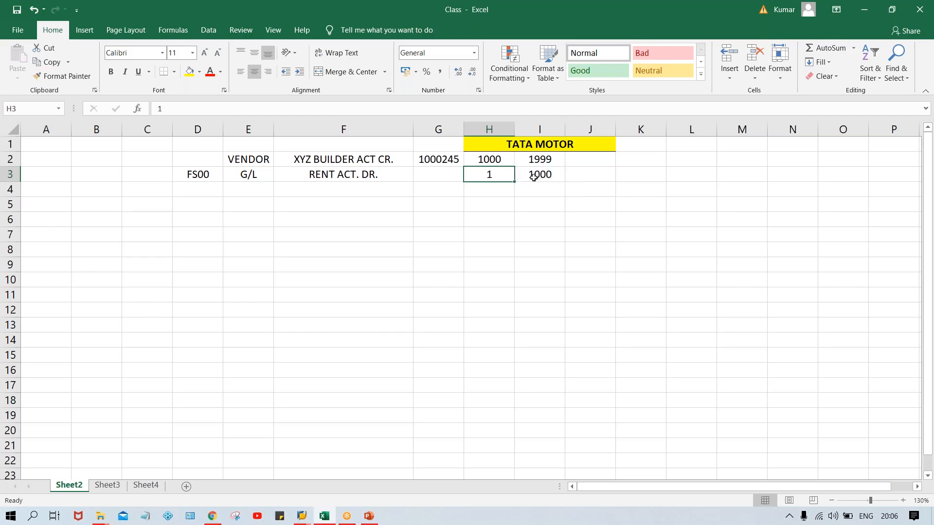
pyautogui.click(534, 178)
pyautogui.click(489, 160)
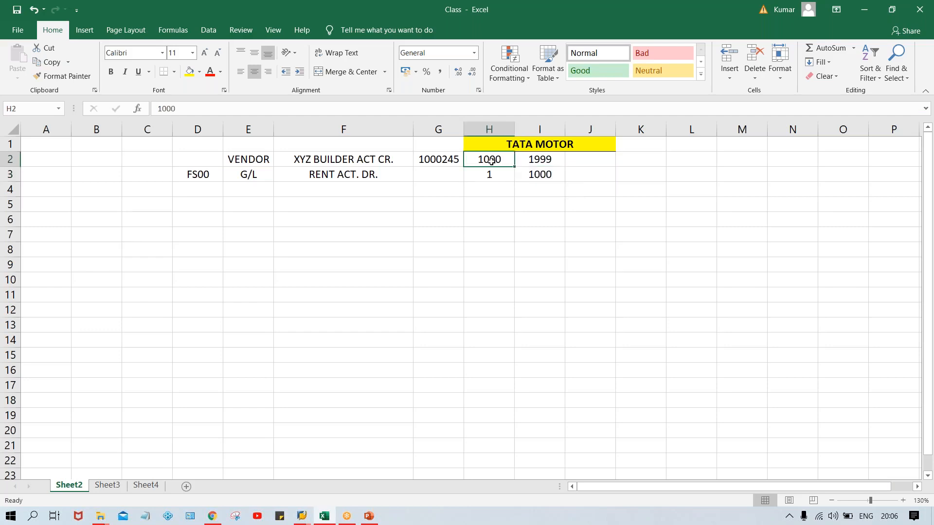
pyautogui.click(548, 174)
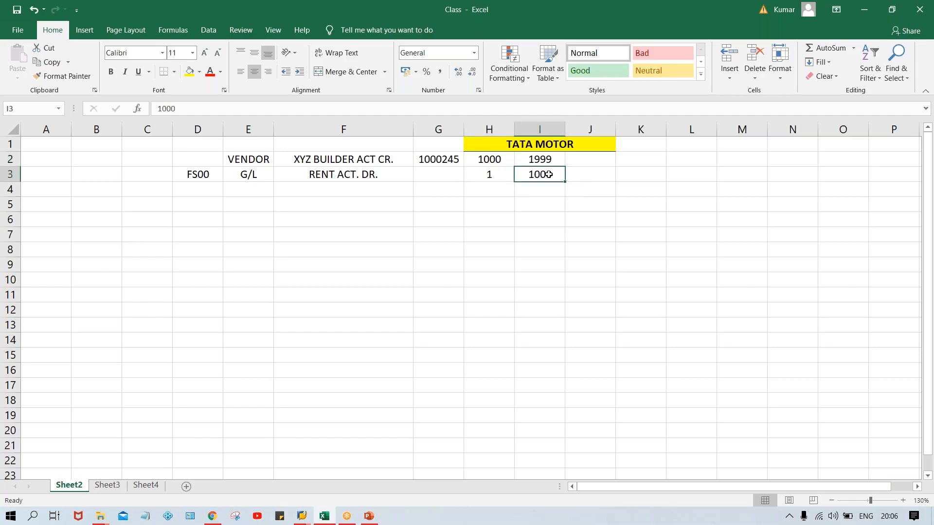
# - Mark the first number range under the TATA MOTOR heading with an X in J2
pyautogui.click(598, 176)
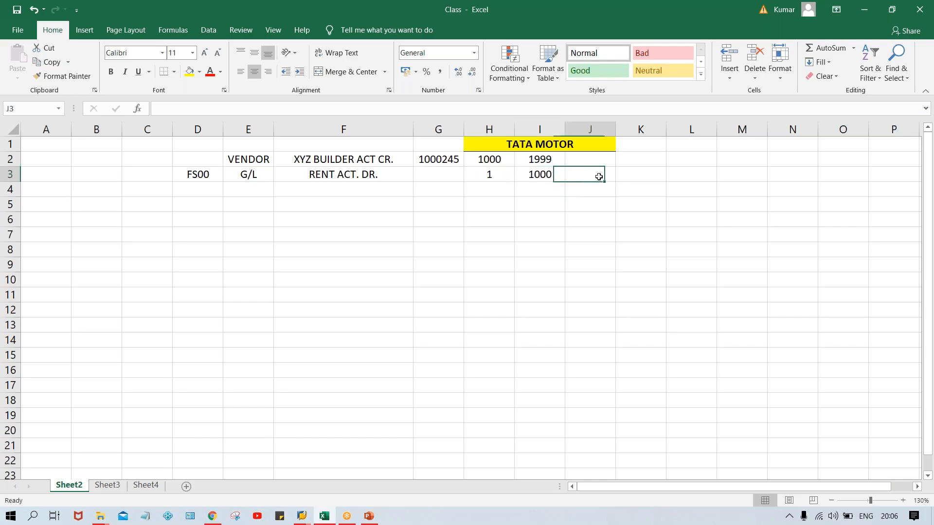
pyautogui.click(579, 157)
pyautogui.write('X')
pyautogui.press('Return')
# - Compare H2 with I3 and set the start of the first range in H2 to 1001
pyautogui.click(485, 159)
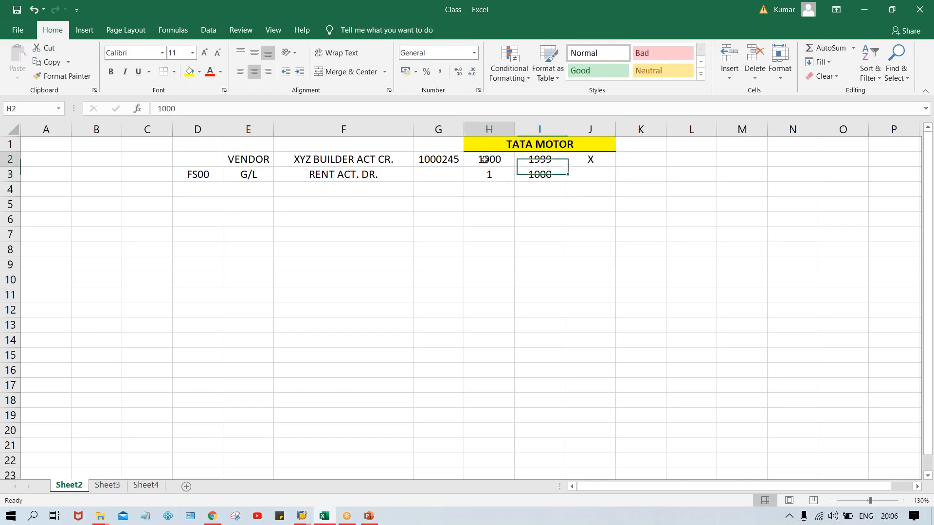
pyautogui.click(539, 176)
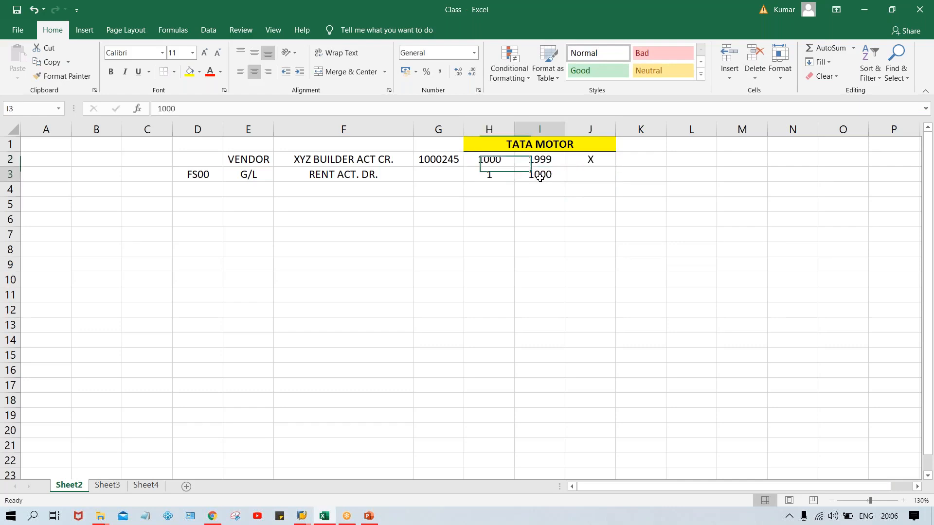
pyautogui.click(483, 160)
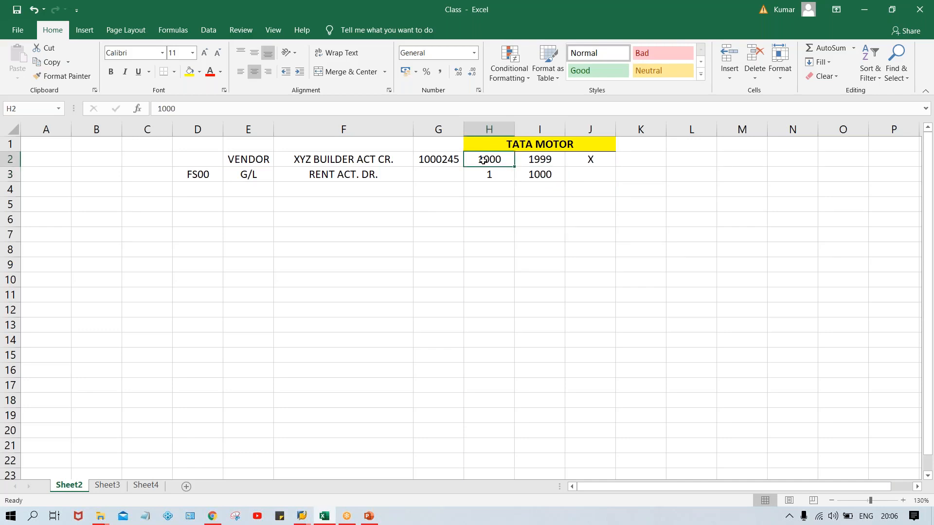
pyautogui.write('1001')
pyautogui.press('Return')
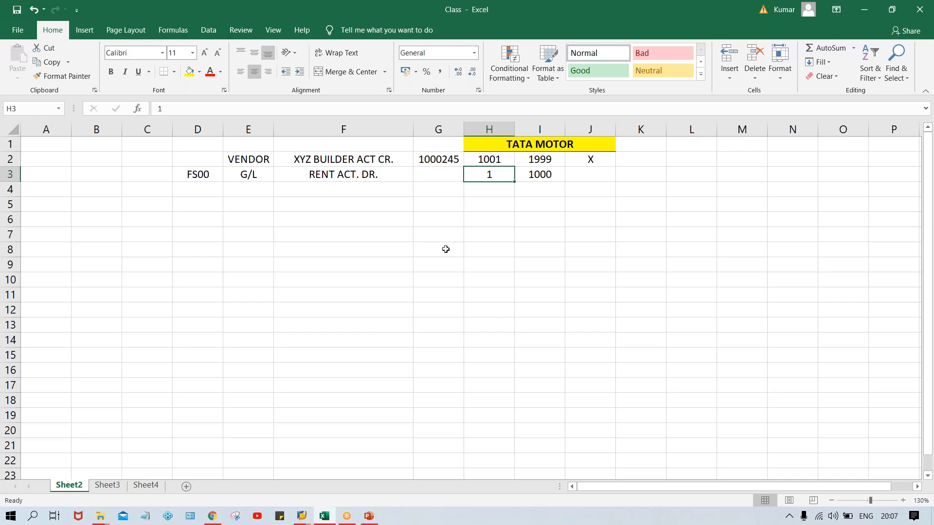
# - Switch to the vendor interval maintenance in SAP, go to interval P1's end number and save the intervals
pyautogui.moveTo(304, 517)
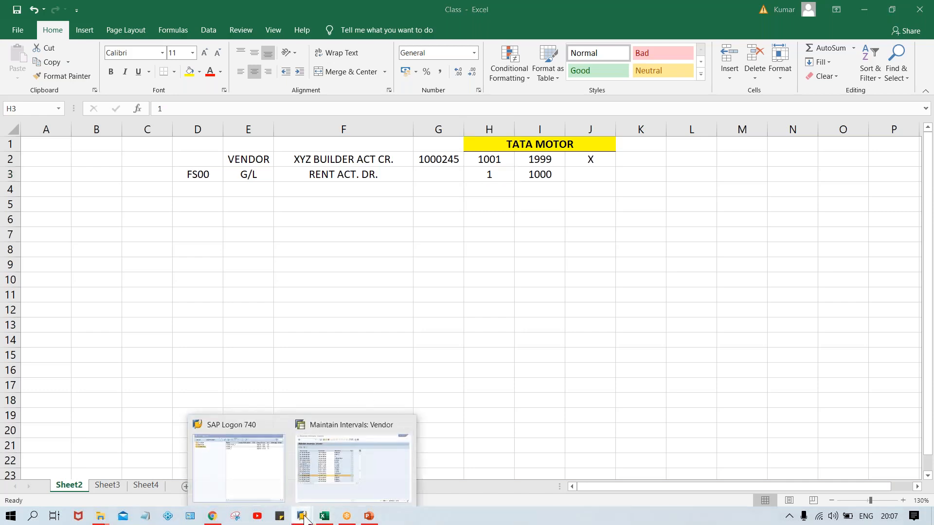
pyautogui.click(328, 475)
pyautogui.click(294, 308)
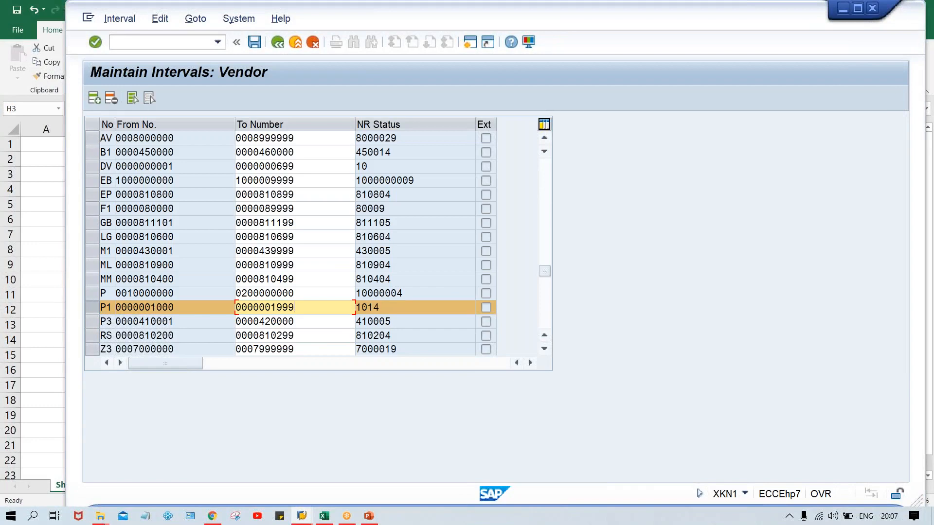
pyautogui.click(253, 42)
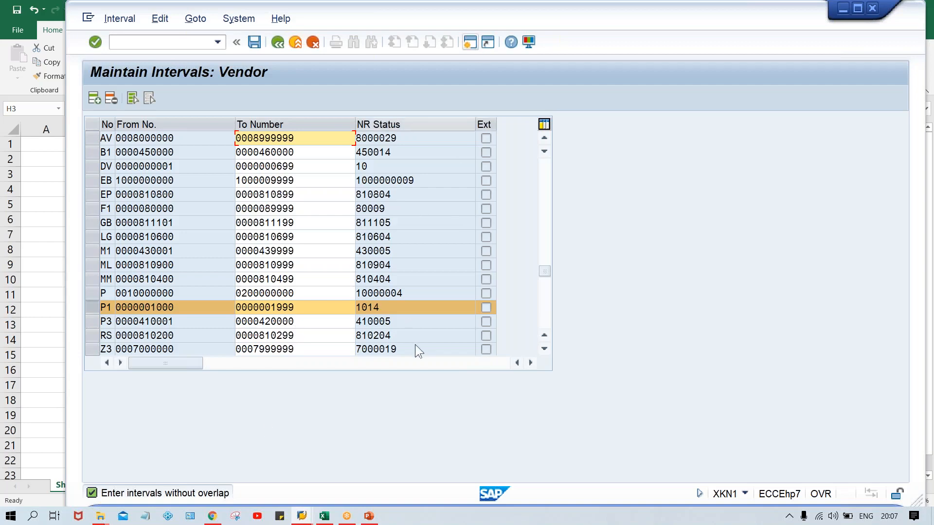
# - Switch to the Class workbook in Excel and note ACCOUNT GRP in F6 with TM00 in G6
pyautogui.click(325, 516)
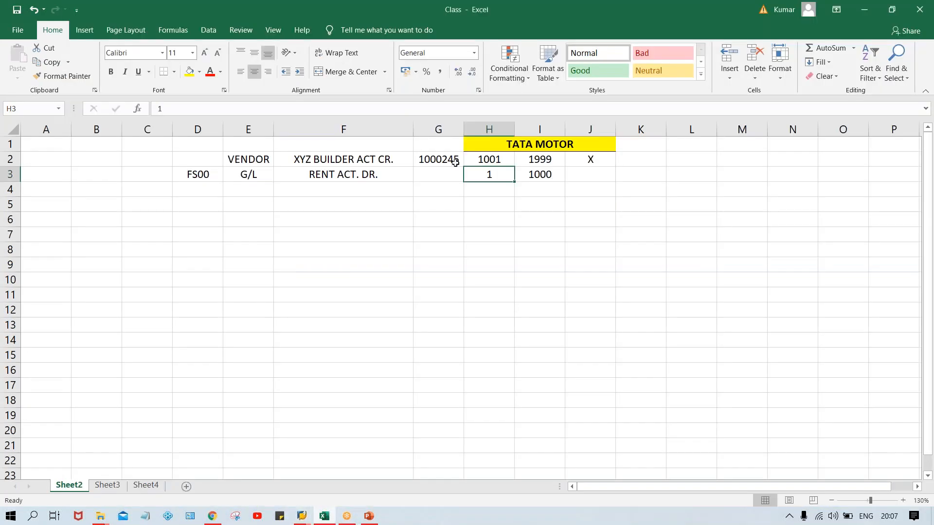
pyautogui.click(396, 284)
pyautogui.click(295, 220)
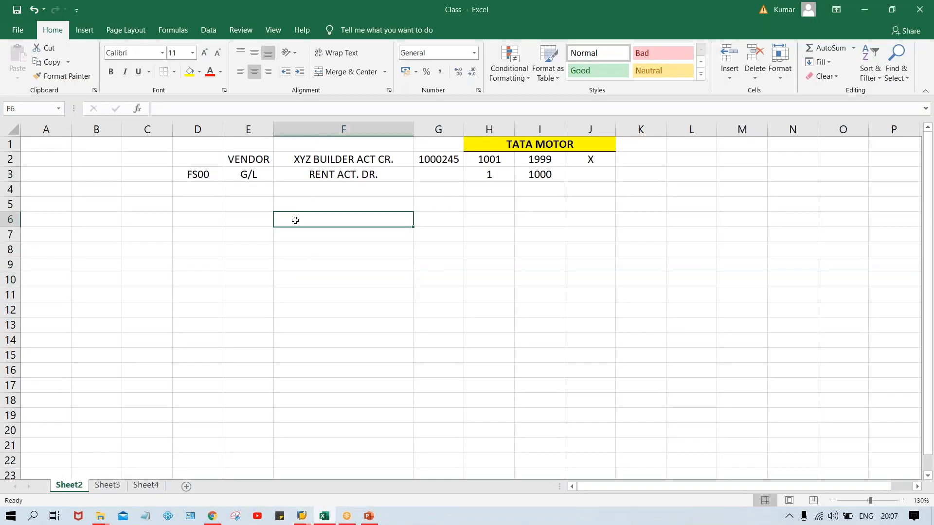
pyautogui.write('ACCC')
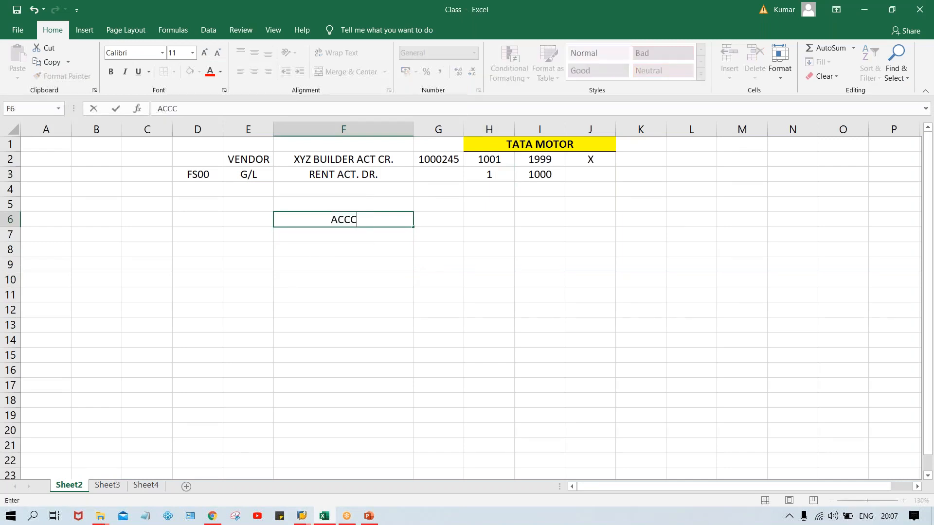
pyautogui.press('BackSpace')
pyautogui.write('OUNT GRO')
pyautogui.press('BackSpace')
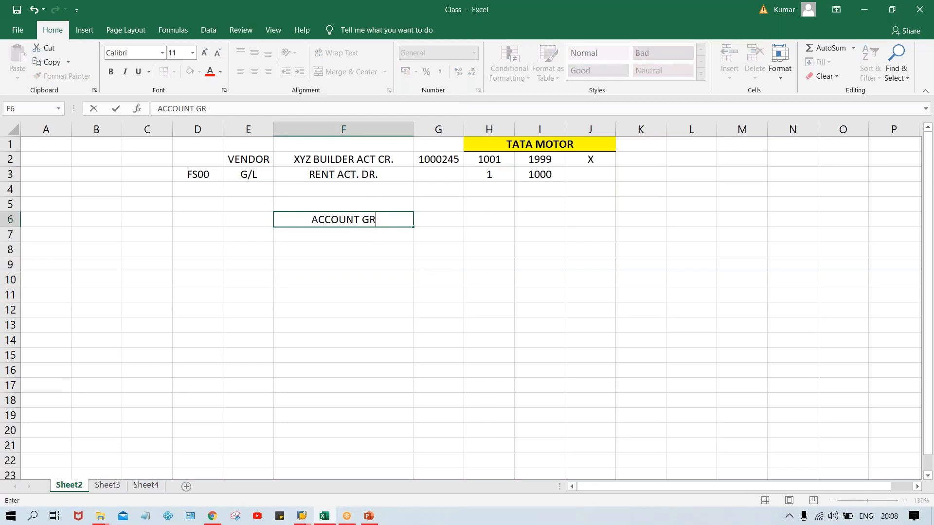
pyautogui.write('P')
pyautogui.press('Tab')
pyautogui.write('TMM')
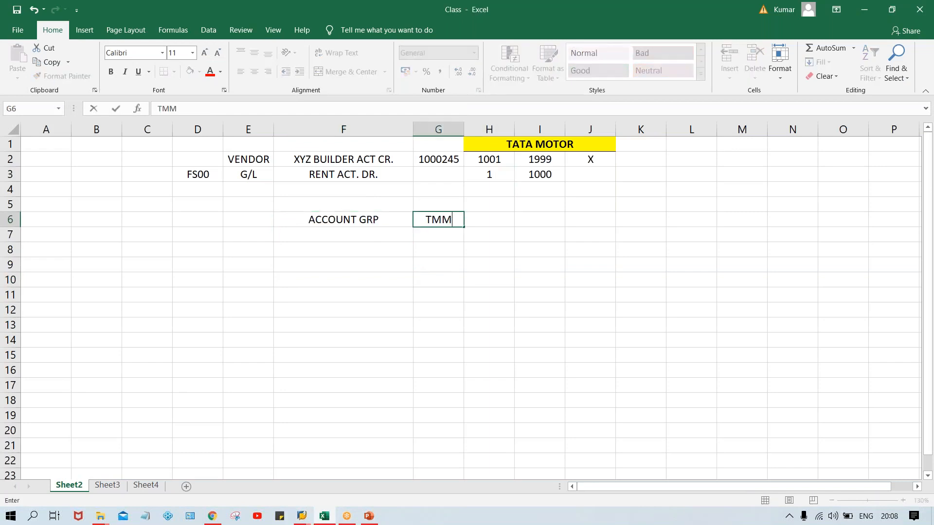
pyautogui.press('BackSpace')
pyautogui.write('00')
pyautogui.press('Return')
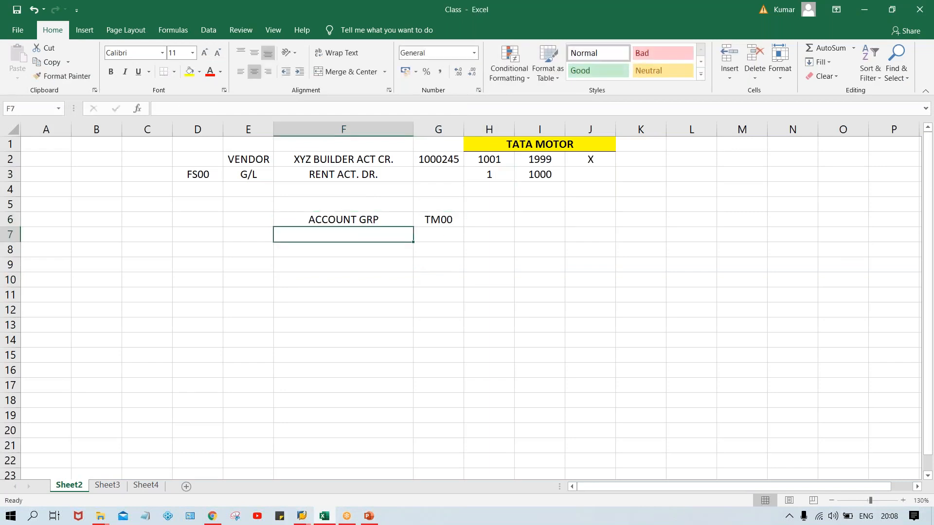
# - Note NO. RANGE in F7 with P1 in G7
pyautogui.write('NO. R')
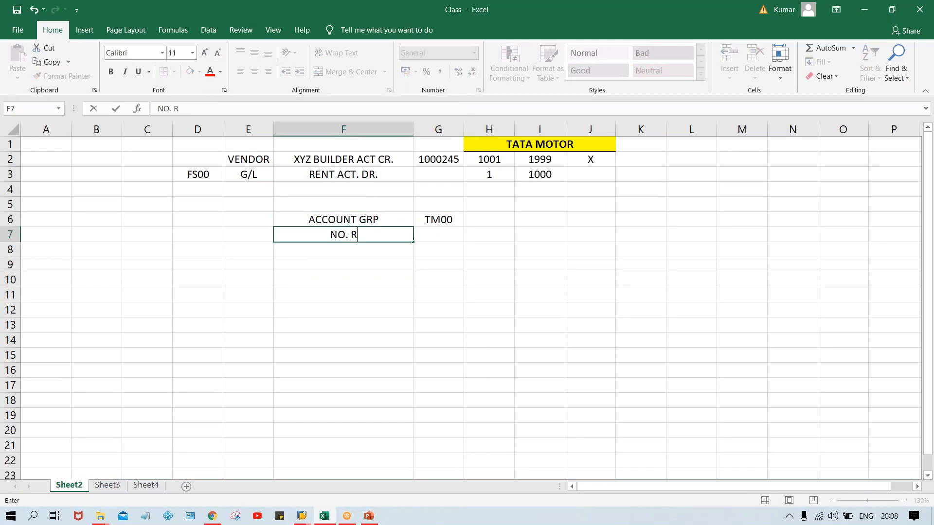
pyautogui.write('ANGE')
pyautogui.press('Tab')
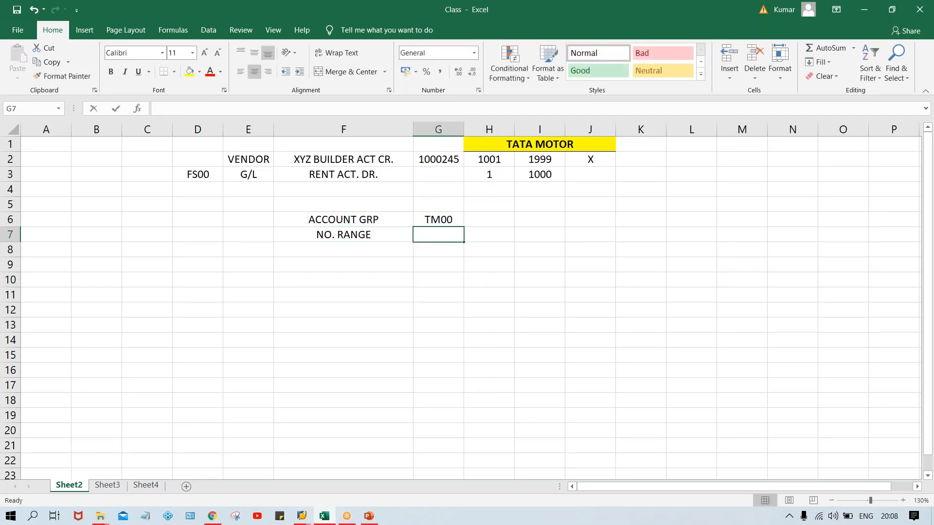
pyautogui.write('P1')
pyautogui.press('Return')
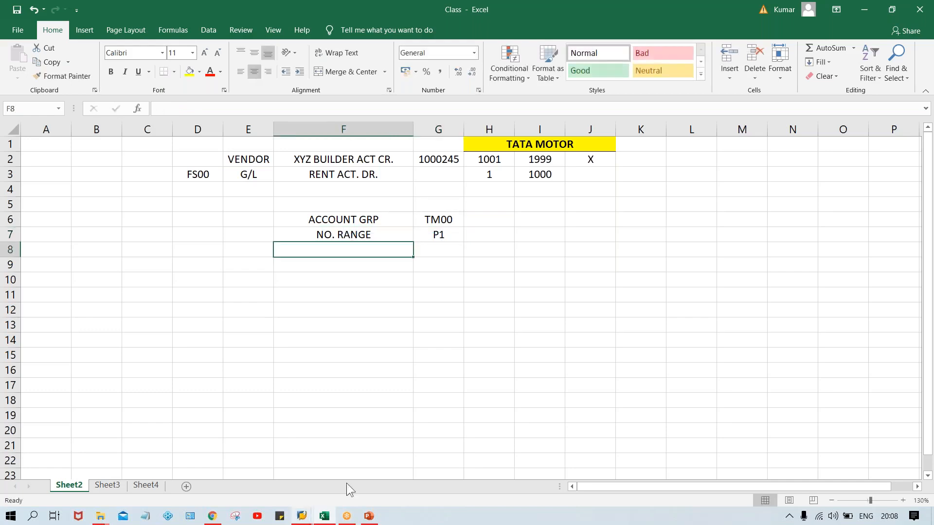
# - Check the Account payable slide in PowerPoint for the next configuration task, and open transaction OBAS in SAP
pyautogui.click(368, 517)
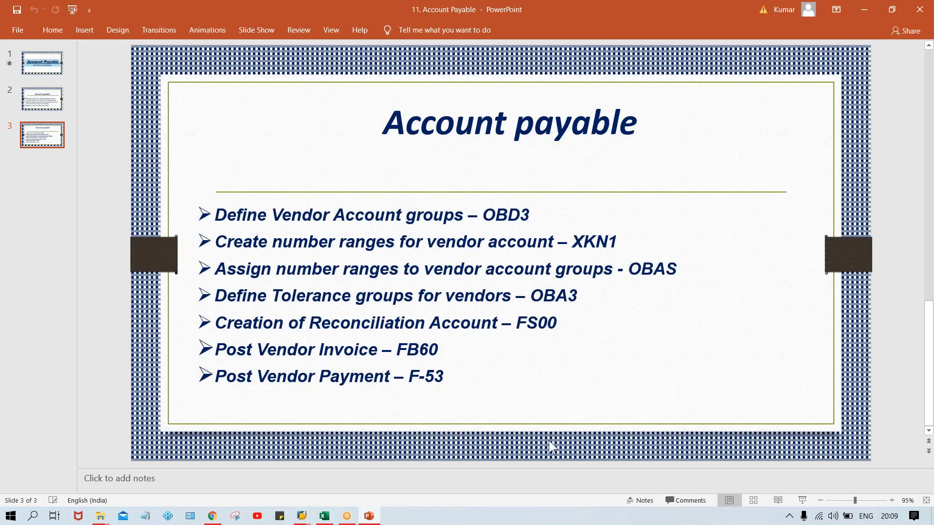
pyautogui.moveTo(304, 519)
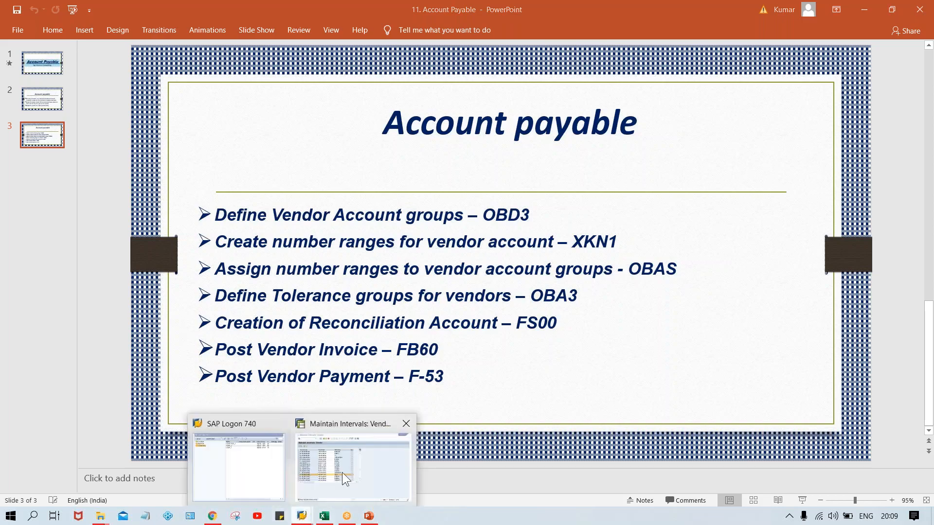
pyautogui.click(342, 471)
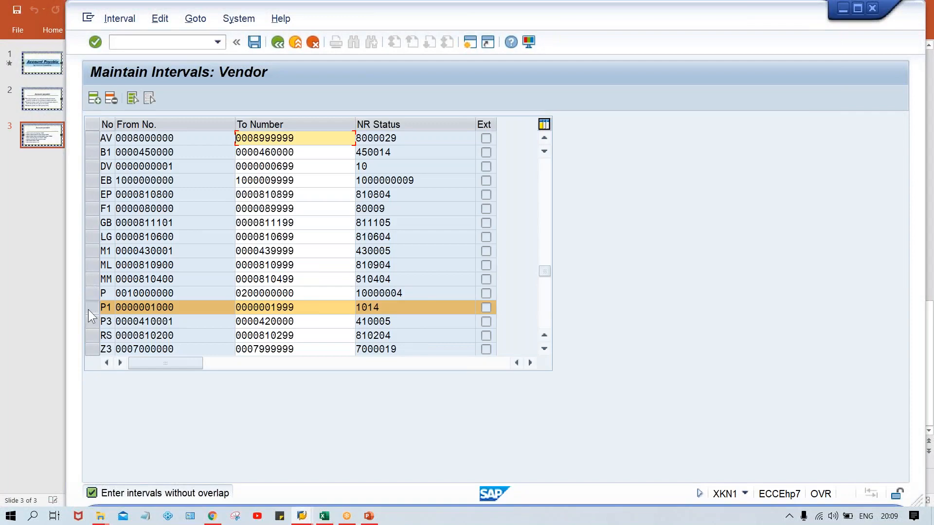
pyautogui.click(140, 44)
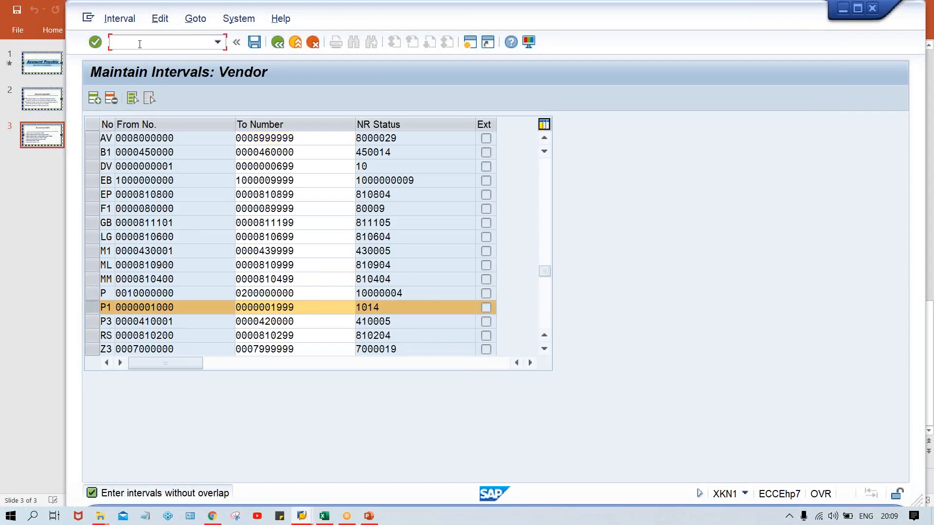
pyautogui.write('/NOBAS')
pyautogui.press('Return')
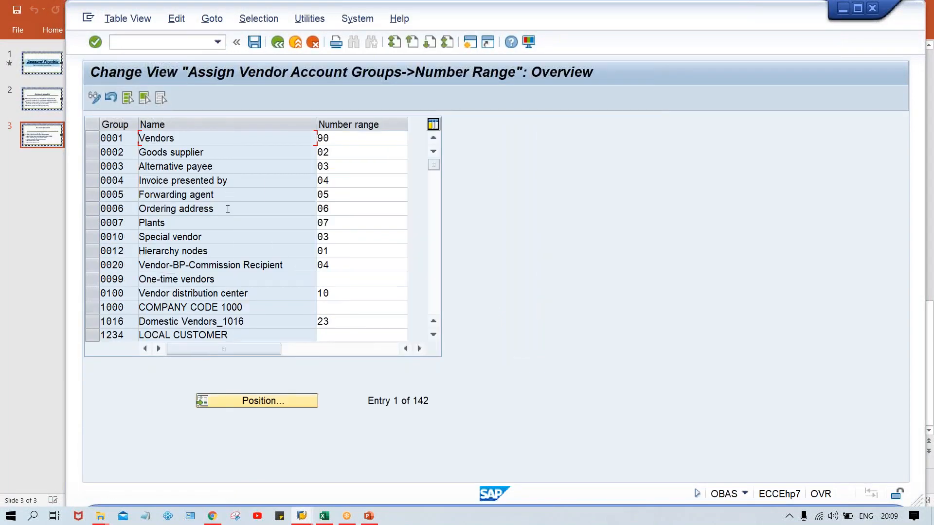
# - Locate vendor account group TM00, assign number range P1 to it and save under the TATA MOTOR customizing request
pyautogui.click(262, 404)
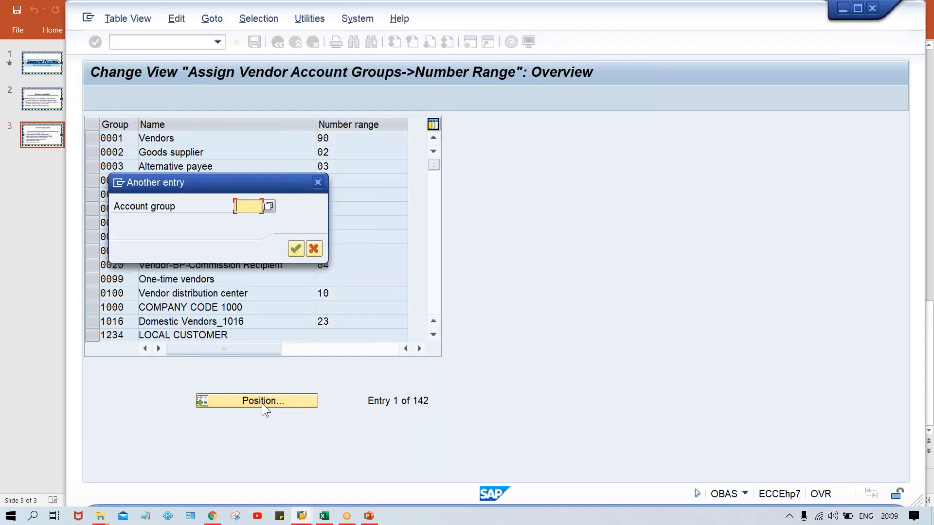
pyautogui.write('TM00')
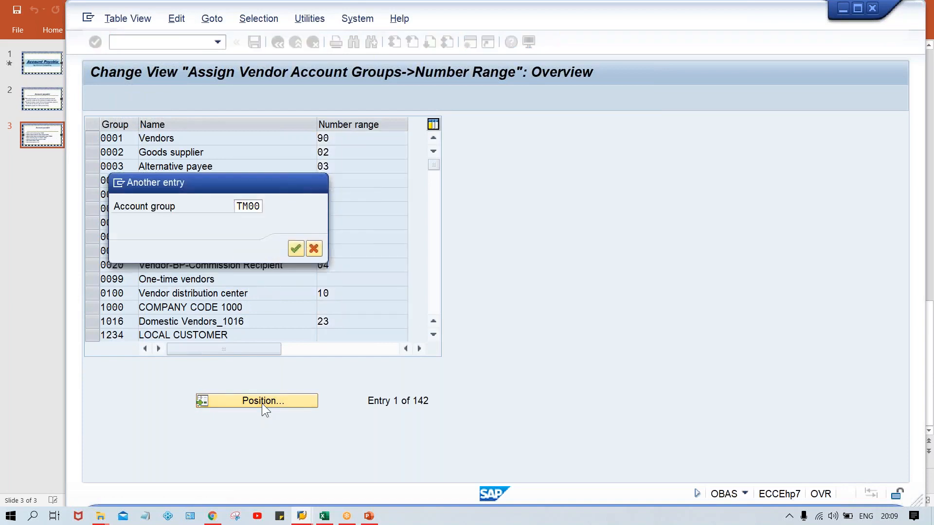
pyautogui.press('Return')
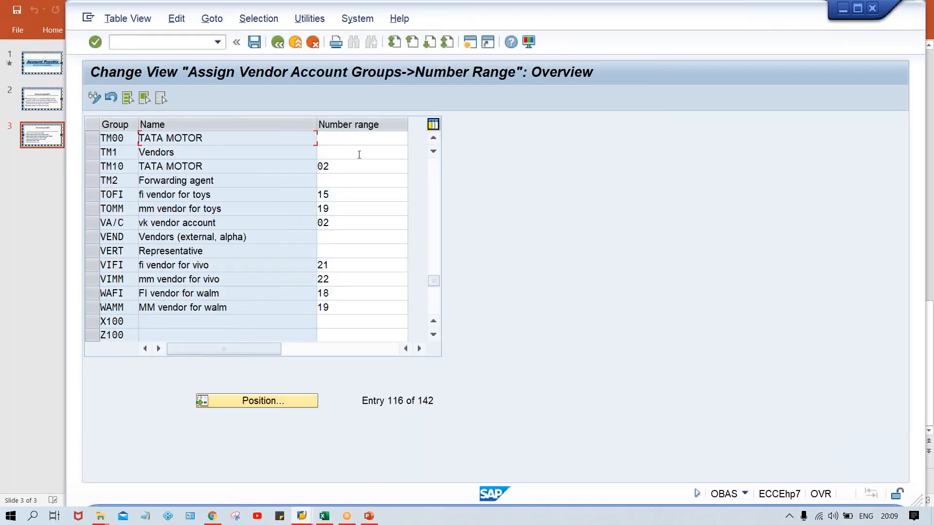
pyautogui.click(362, 140)
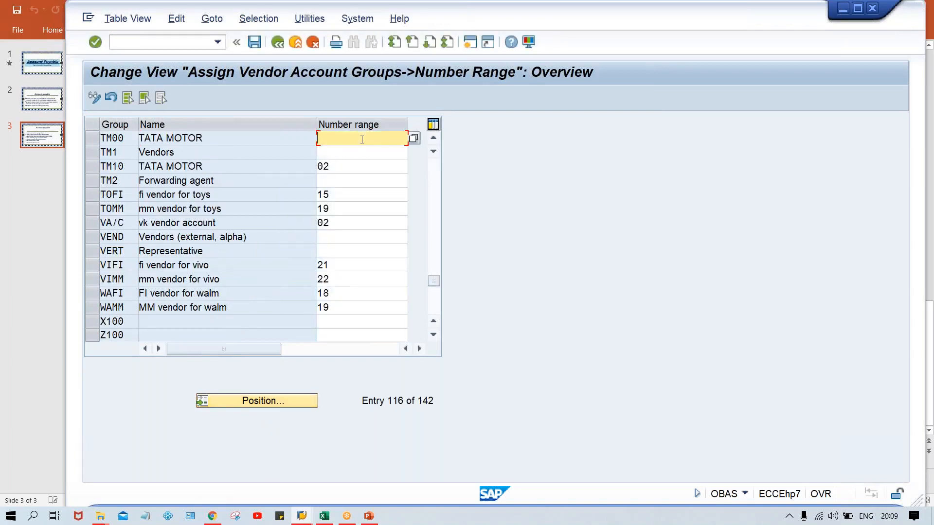
pyautogui.write('P1')
pyautogui.hotkey('ctrl', 's')
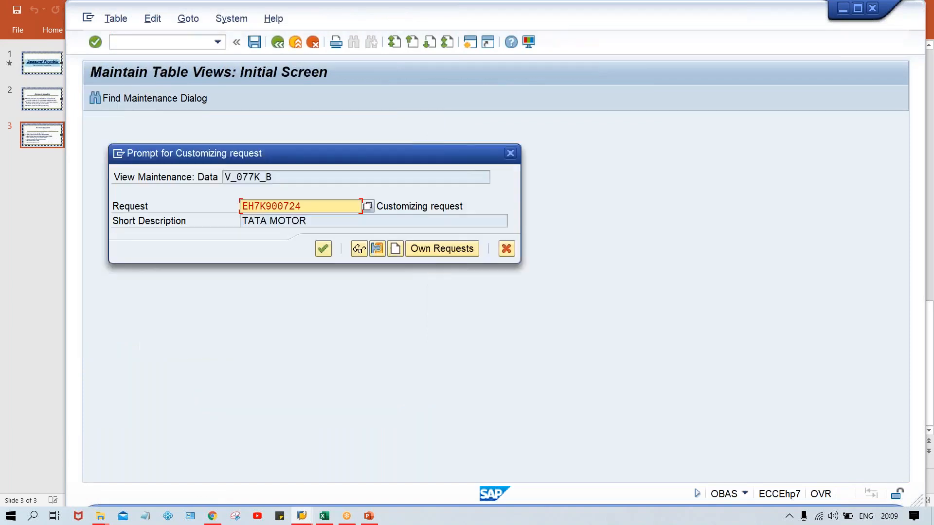
pyautogui.press('Return')
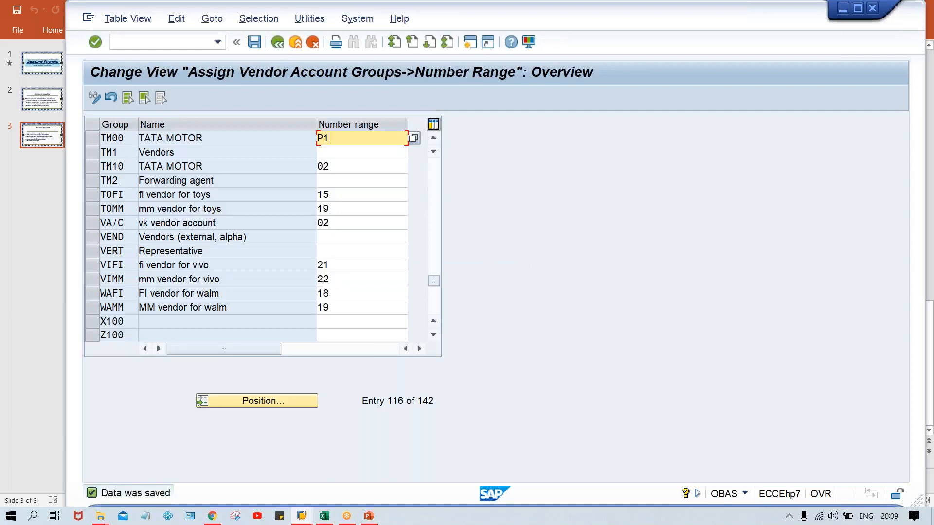
# - Open the vendor creation transaction XK01
pyautogui.click(175, 43)
pyautogui.write('/')
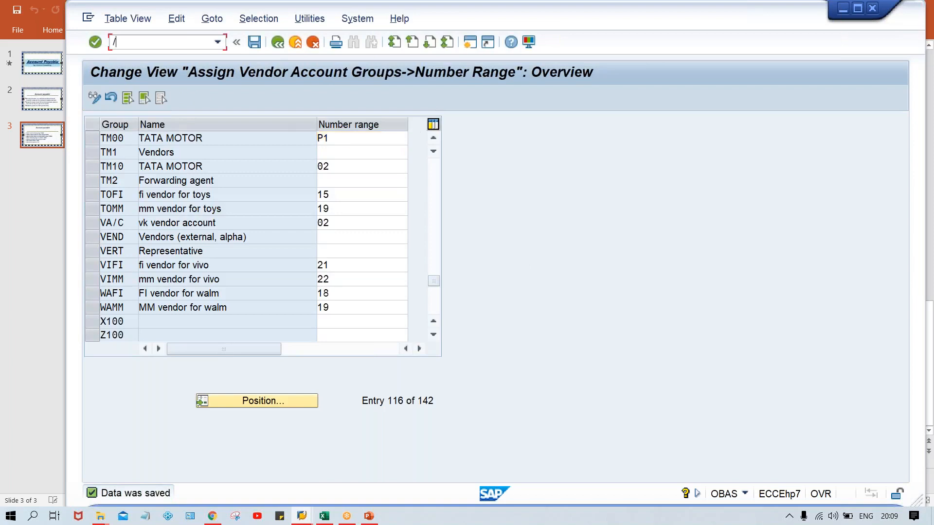
pyautogui.write('NXK01')
pyautogui.press('Return')
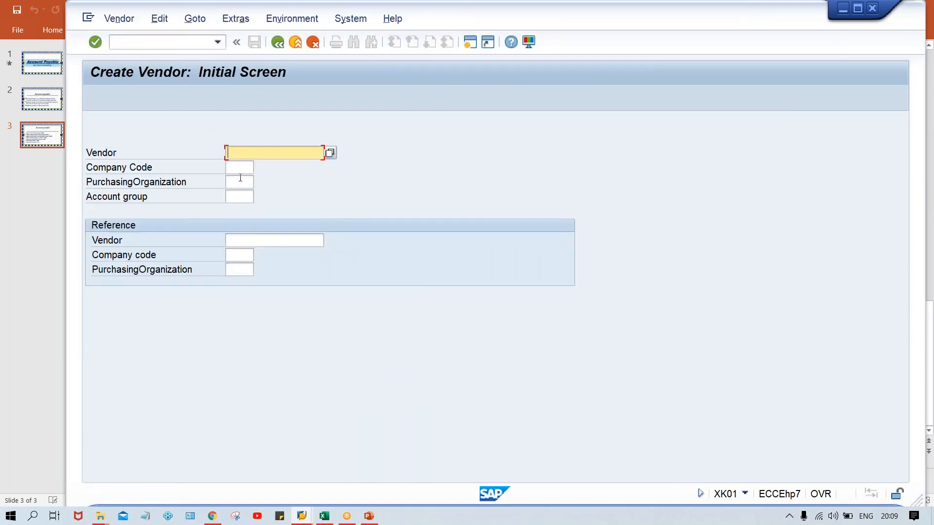
# - Enter company code TM00 and account group TM00 for the new vendor, leaving the vendor number and purchasing organization blank
pyautogui.press('Tab')
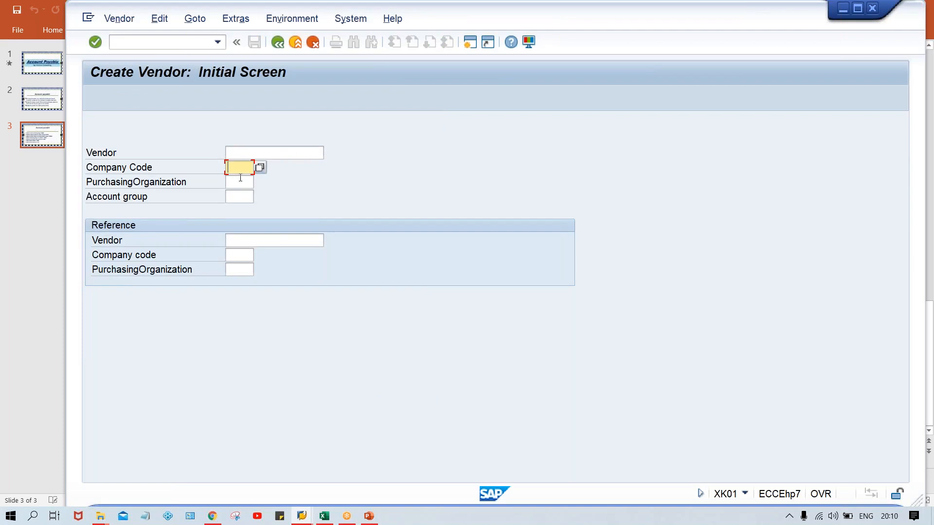
pyautogui.write('TM00')
pyautogui.press('Tab')
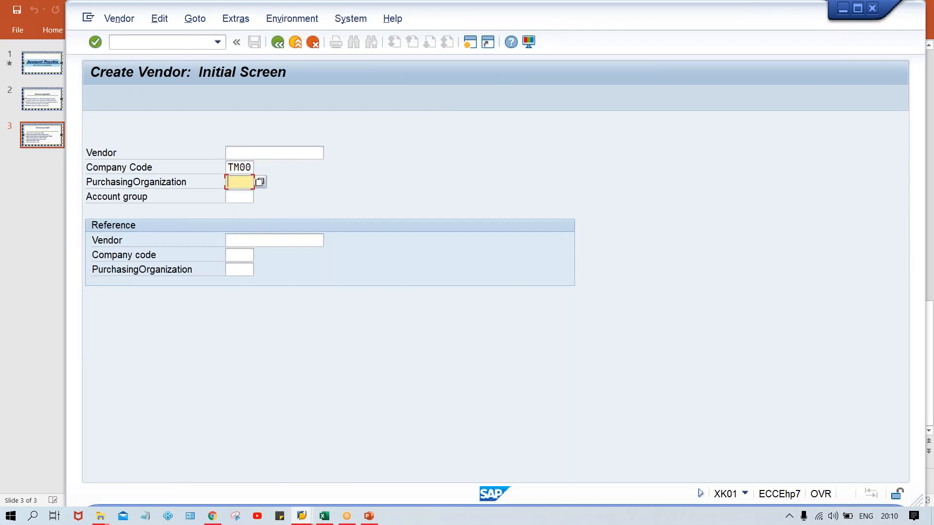
pyautogui.press('Tab')
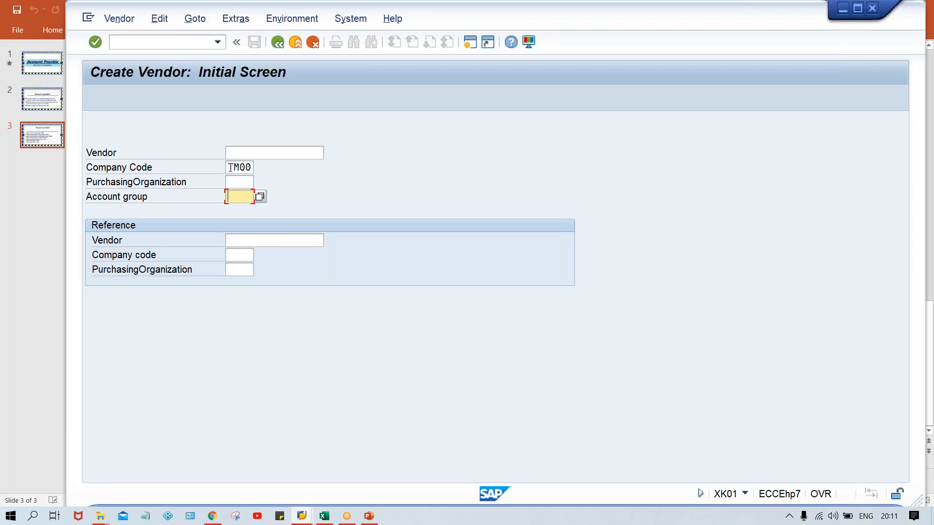
pyautogui.moveTo(230, 167); pyautogui.dragTo(299, 170)
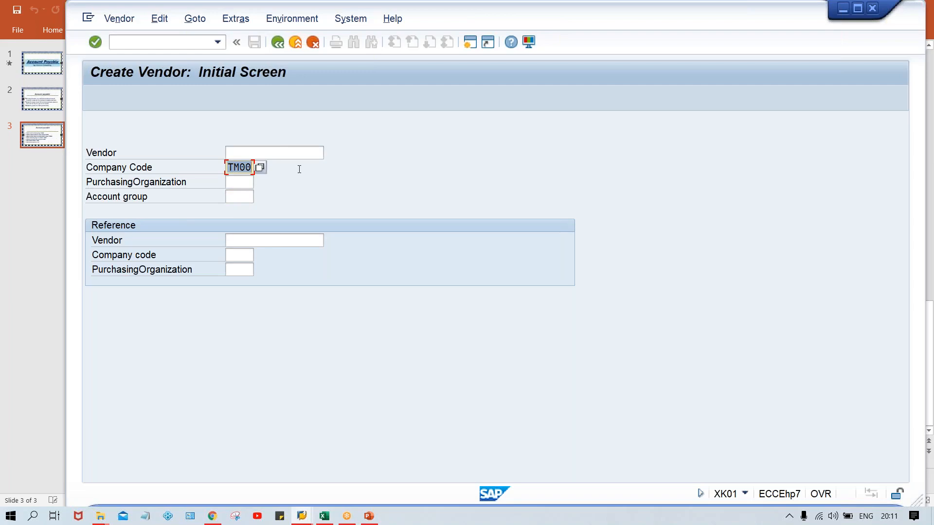
pyautogui.press('Tab')
pyautogui.press('Tab')
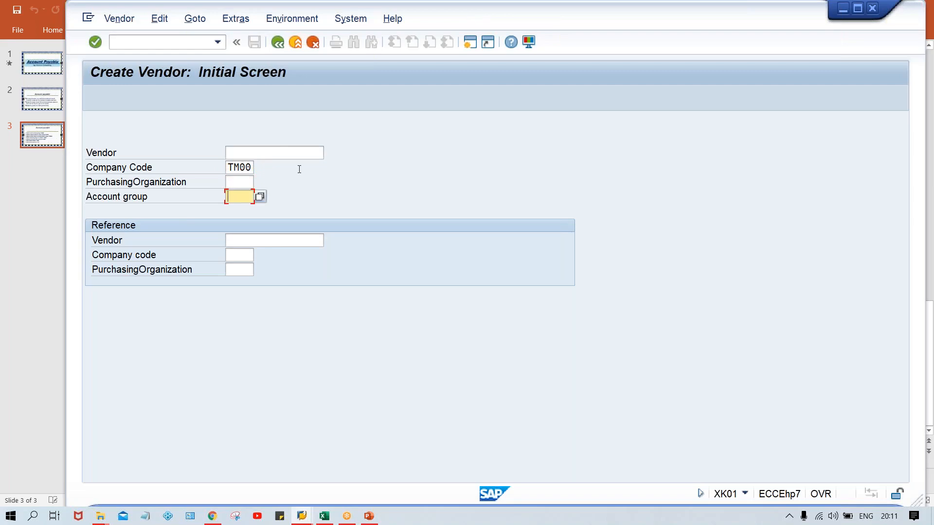
pyautogui.write('T')
pyautogui.write('00')
# - Open transaction OBAS in a new session and check the number range assigned to vendor account group TM00
pyautogui.click(474, 39)
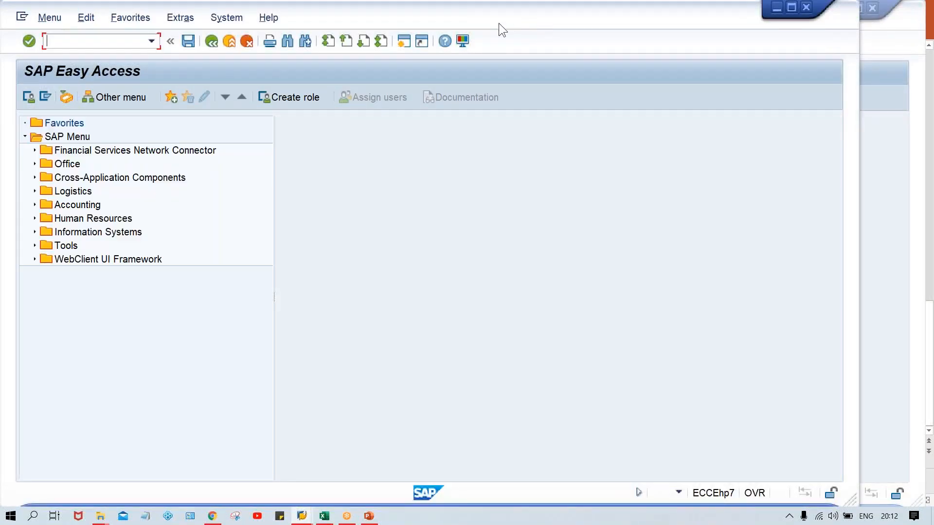
pyautogui.moveTo(498, 23); pyautogui.dragTo(576, 24)
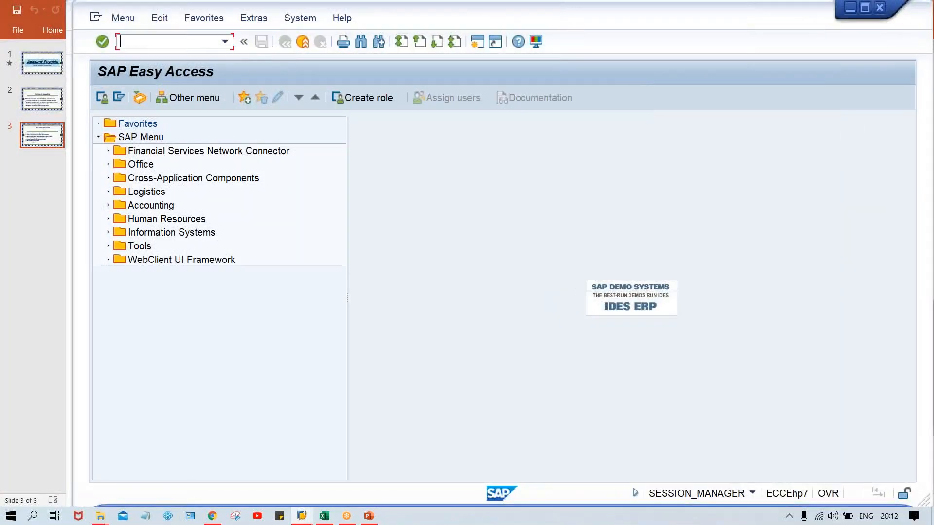
pyautogui.write('OBAS')
pyautogui.press('Return')
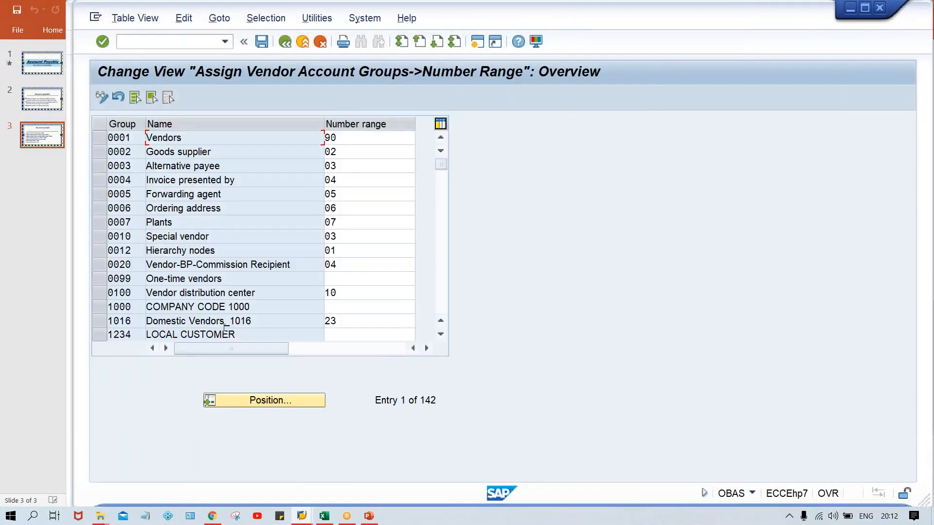
pyautogui.click(258, 396)
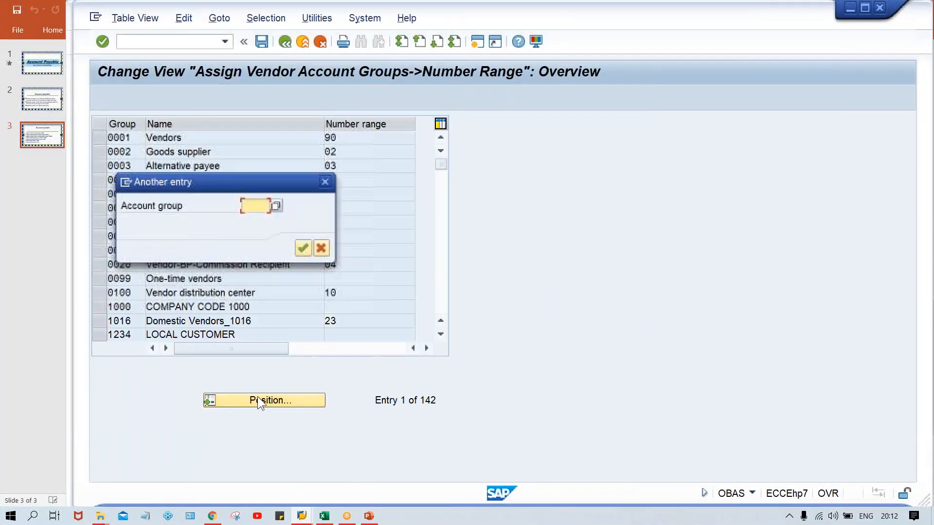
pyautogui.write('TM00')
pyautogui.press('Return')
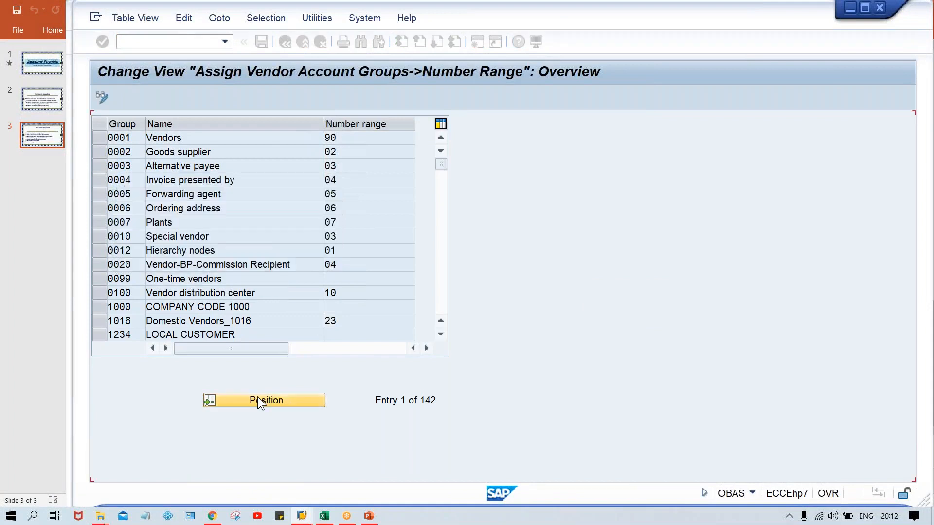
pyautogui.click(357, 138)
pyautogui.moveTo(357, 138); pyautogui.dragTo(312, 140)
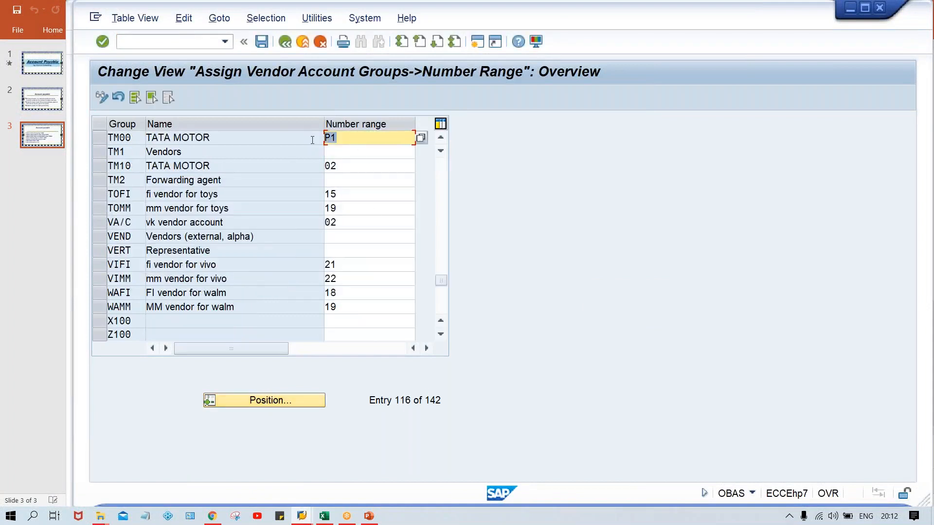
pyautogui.click(354, 136)
# - Open transaction XKN1 in another new session, bring up the vendor intervals for editing and examine the P1 row
pyautogui.click(476, 45)
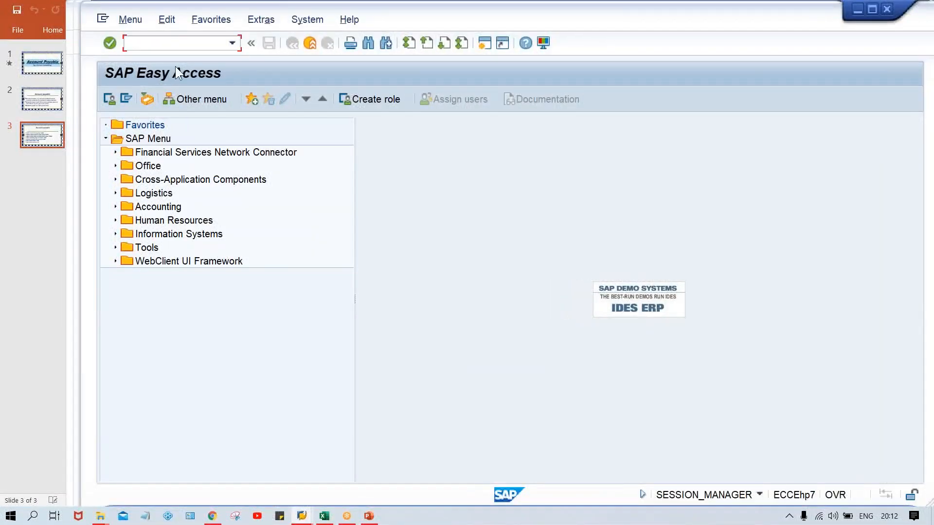
pyautogui.write('XKN1')
pyautogui.press('Return')
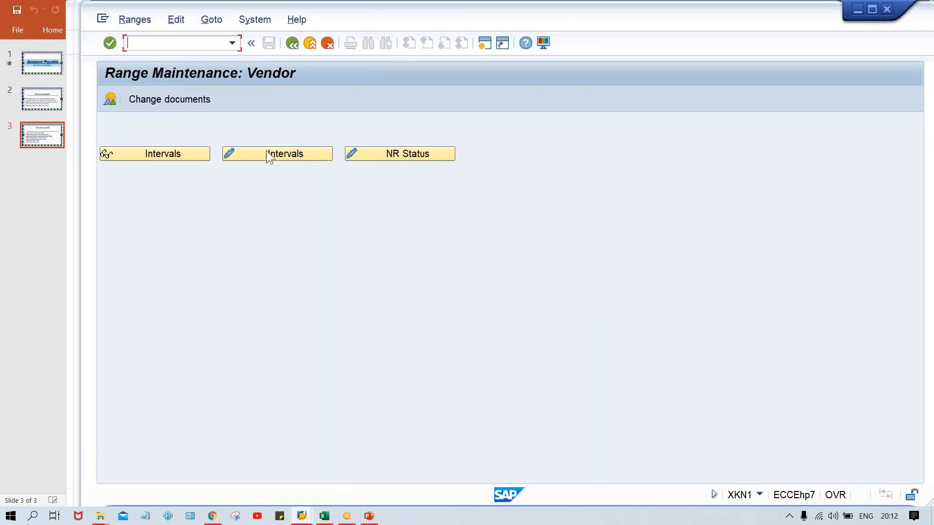
pyautogui.click(267, 151)
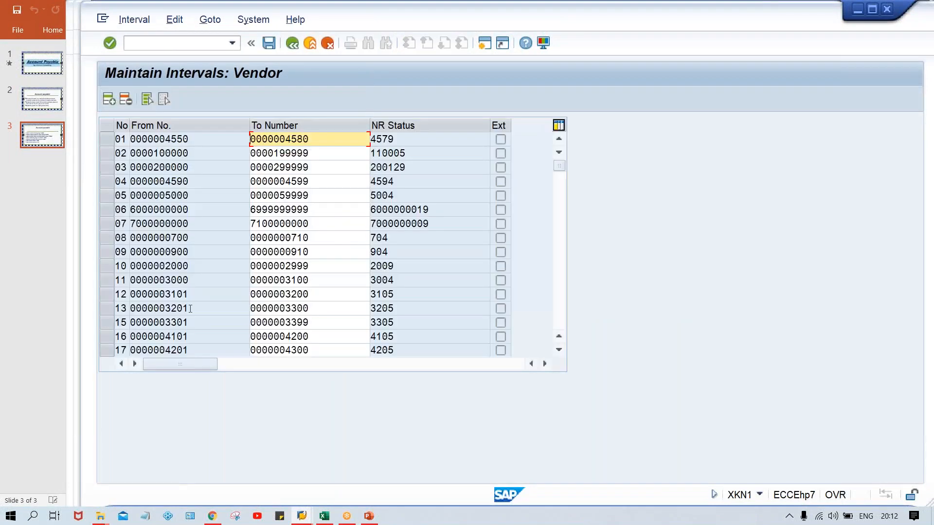
pyautogui.click(559, 313)
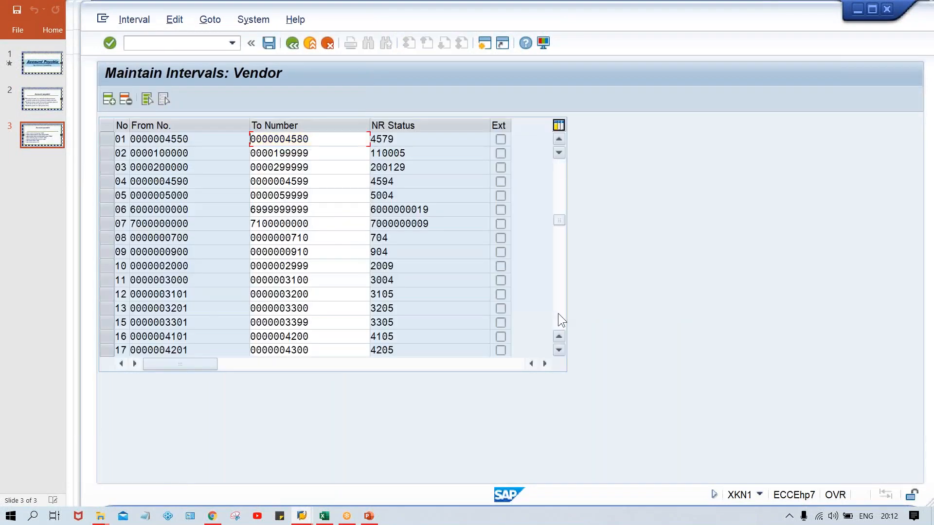
pyautogui.click(558, 313)
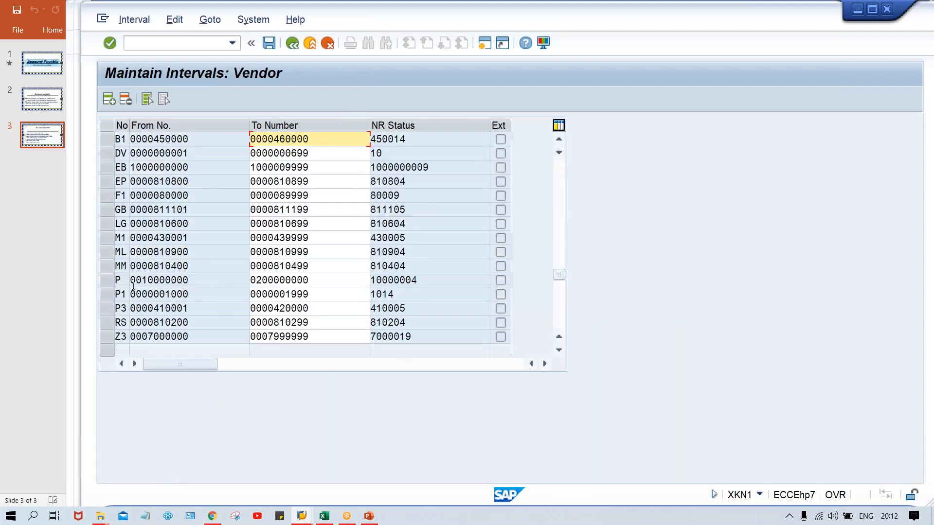
pyautogui.click(108, 295)
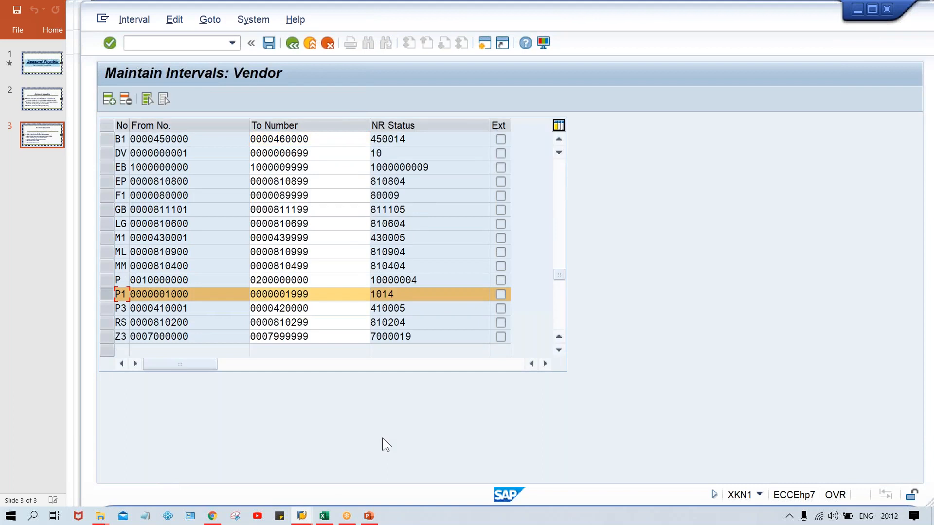
# - Switch to the Account payable slide in PowerPoint to review the list of configuration tasks
pyautogui.hotkey('alt', 'Tab')
pyautogui.hotkey('alt', 'Tab')
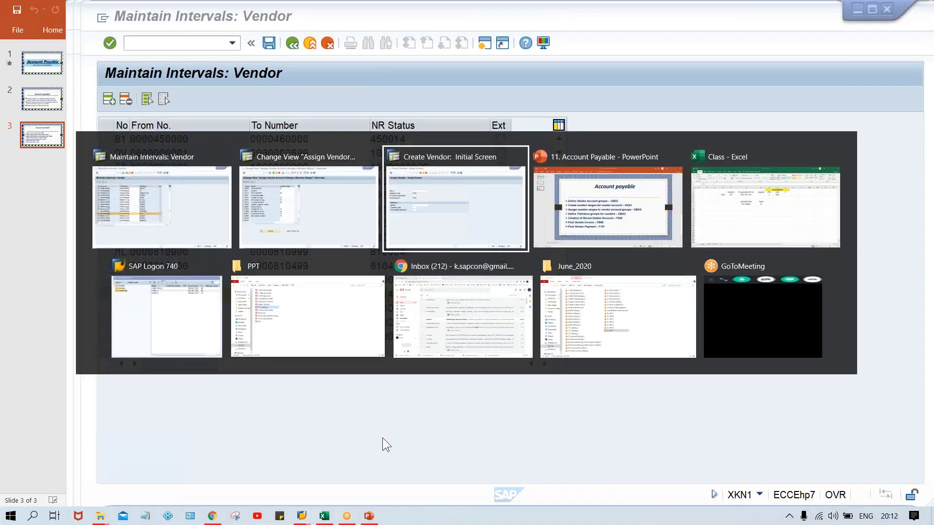
pyautogui.hotkey('alt', 'Tab')
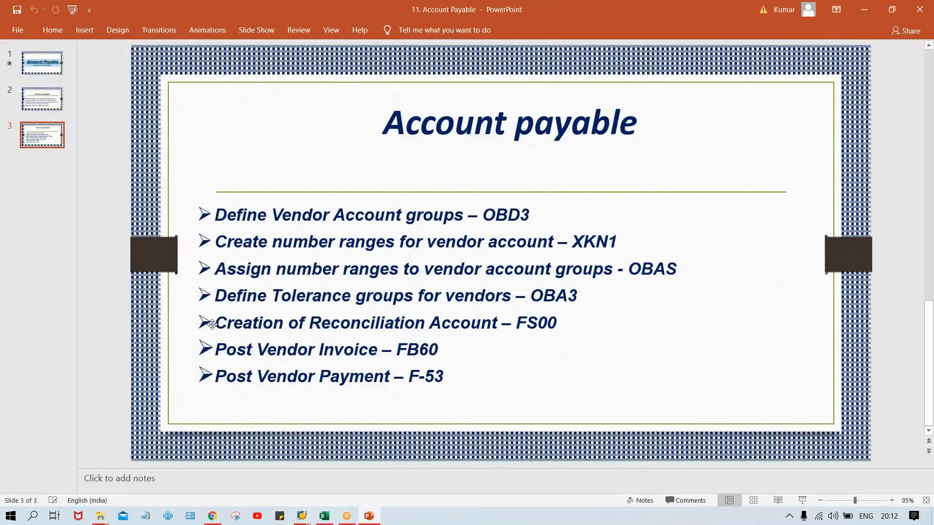
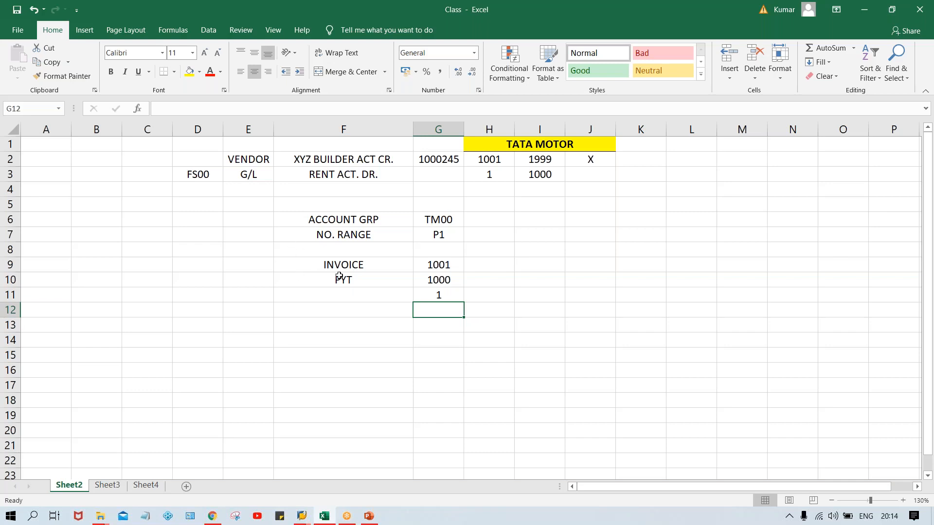
# - Enter the difference of 1 in cell G11 of the Class workbook, below the invoice and payment amounts
pyautogui.click(440, 295)
pyautogui.write('1')
pyautogui.press('Return')
pyautogui.click(438, 294)
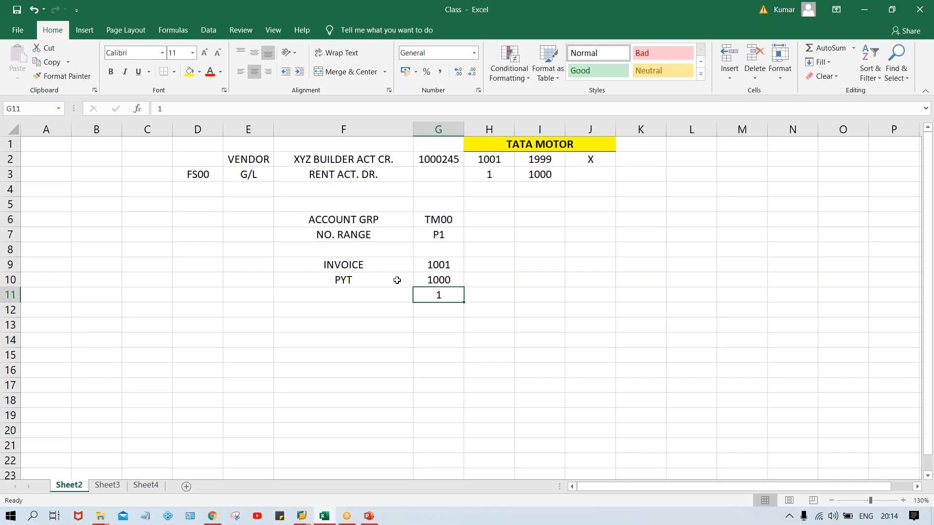
pyautogui.click(438, 269)
pyautogui.click(438, 293)
# - Check the Account payable slide in PowerPoint for the tolerance task, and open transaction OBA3 in a new SAP session
pyautogui.click(369, 517)
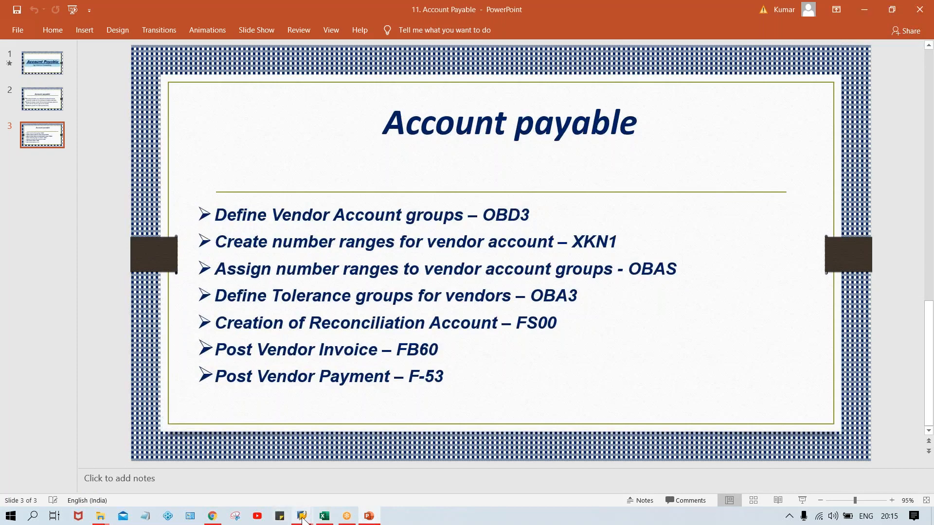
pyautogui.moveTo(302, 519)
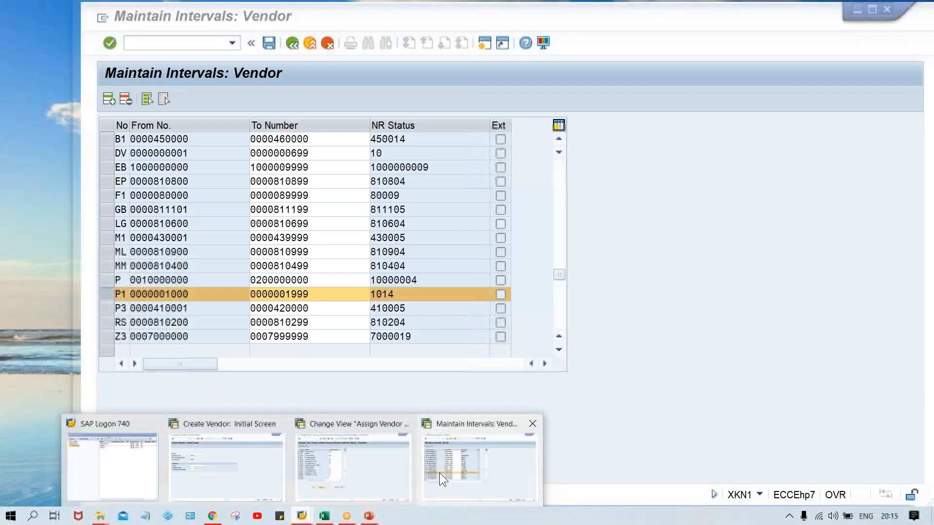
pyautogui.click(439, 472)
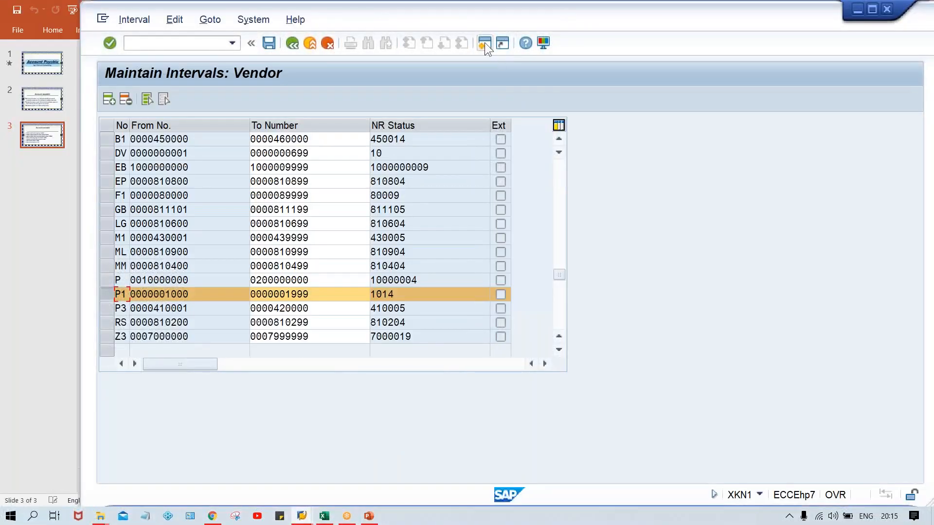
pyautogui.click(484, 42)
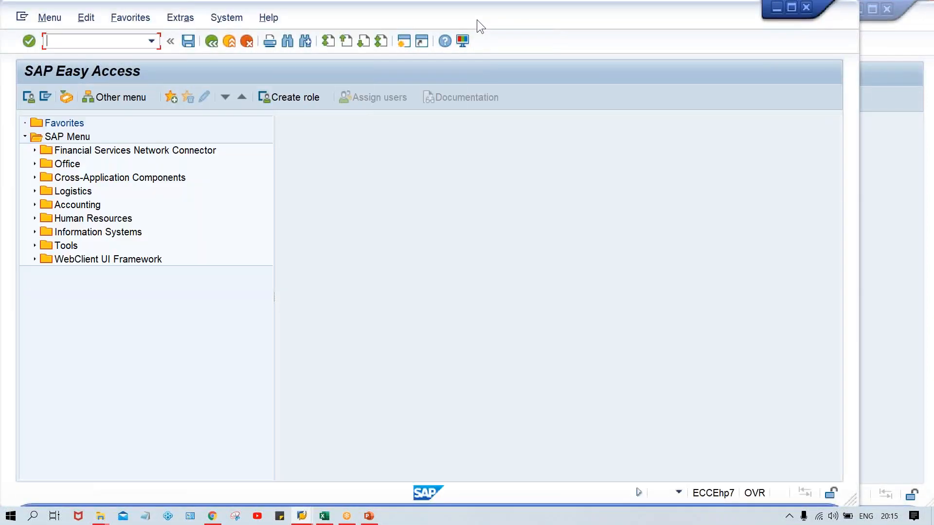
pyautogui.moveTo(486, 19); pyautogui.dragTo(563, 19)
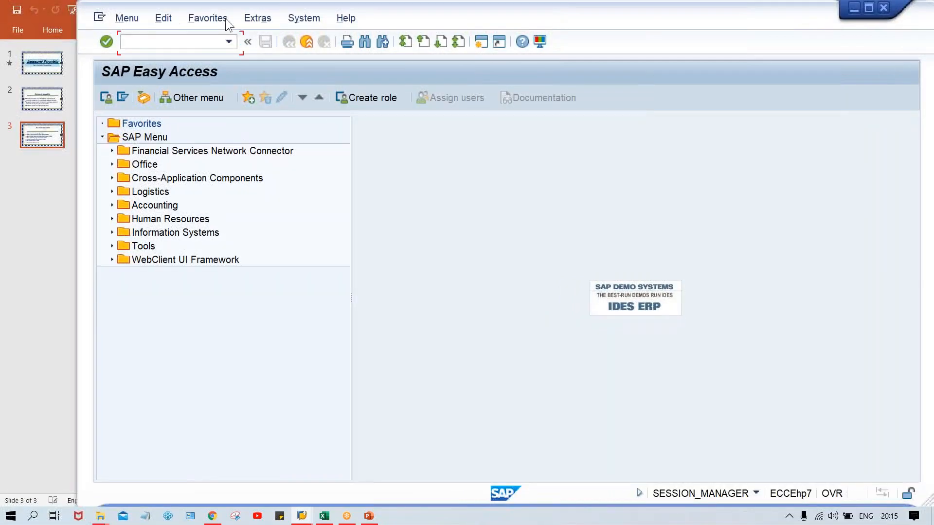
pyautogui.click(143, 39)
pyautogui.write('OBA3')
pyautogui.press('Return')
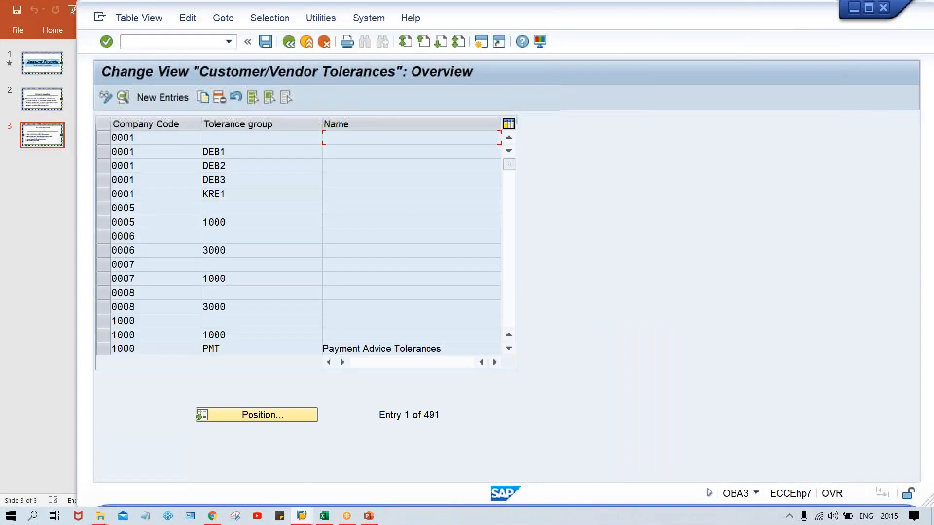
# - Create a new customer/vendor tolerance entry for company code TM00 with a blank tolerance group named TATA MOTOR
pyautogui.click(164, 95)
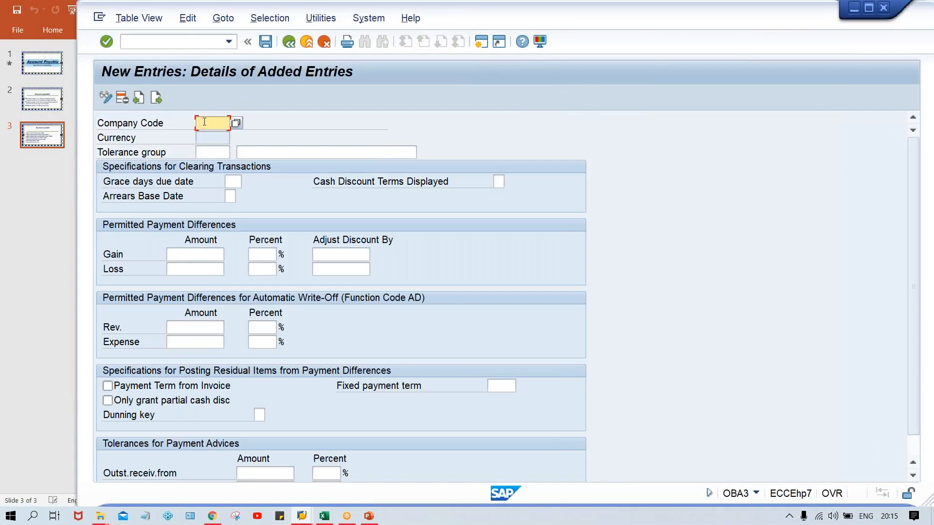
pyautogui.write('TM000')
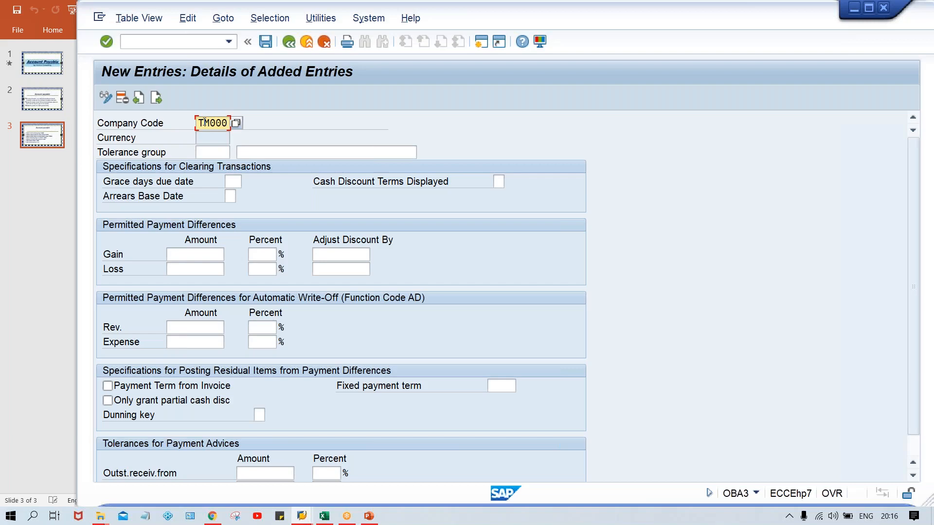
pyautogui.press('BackSpace')
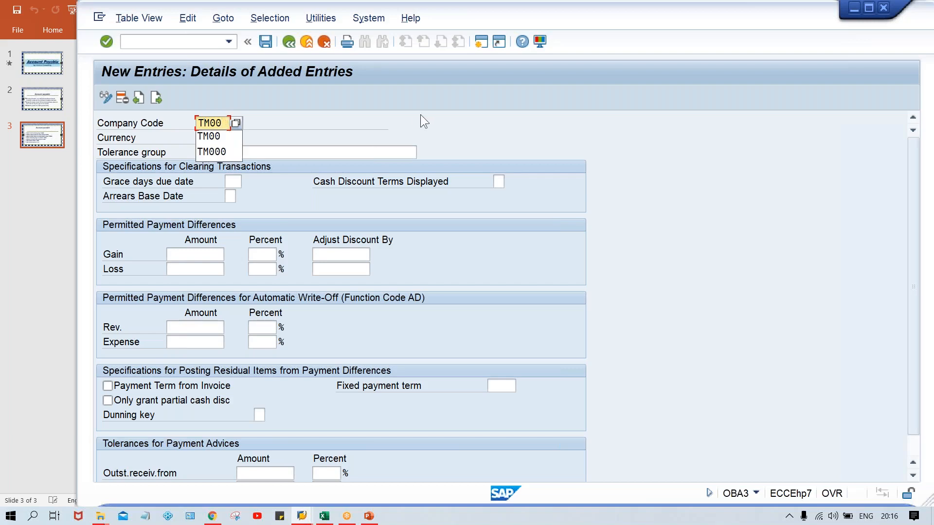
pyautogui.press('Return')
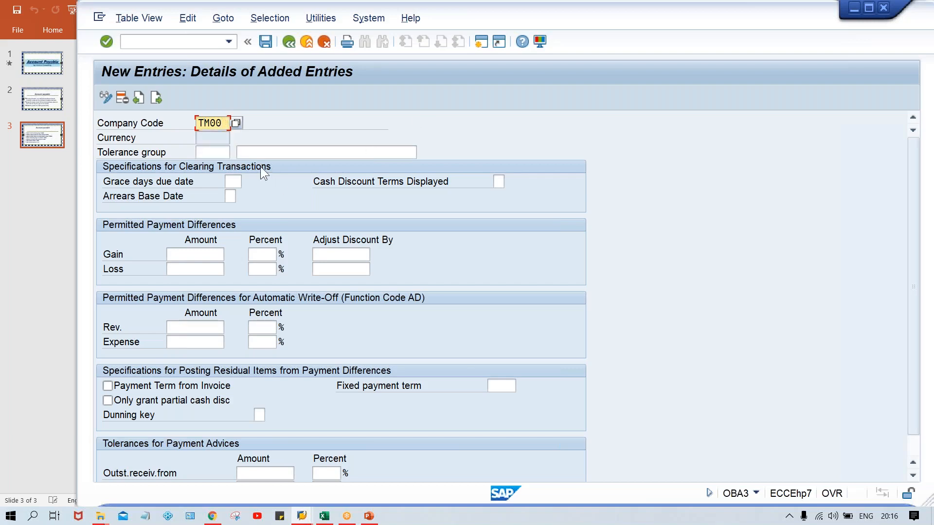
pyautogui.click(211, 154)
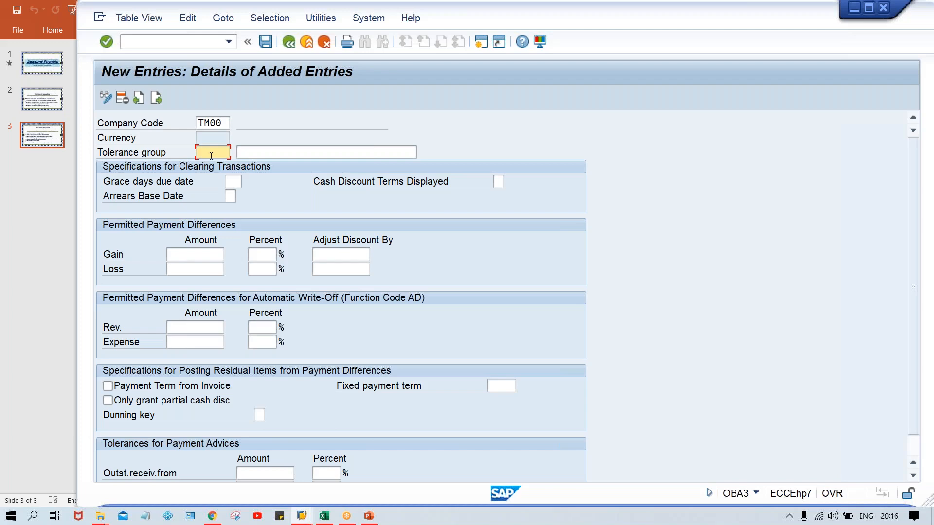
pyautogui.press('Tab')
pyautogui.write('TATA MOTOR')
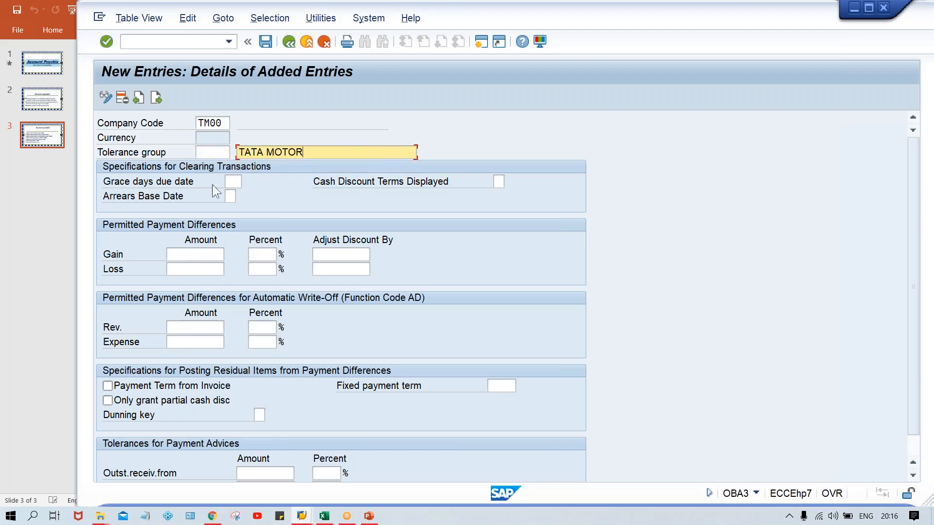
# - Set the permitted payment differences to 10 for both gain and loss, and save the entry under the proposed TATA MOTOR customizing request
pyautogui.click(234, 183)
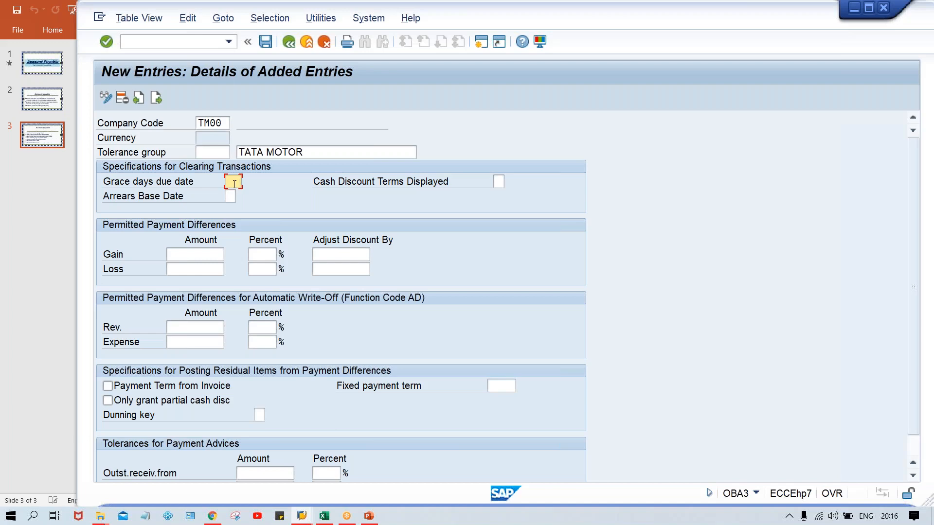
pyautogui.click(193, 256)
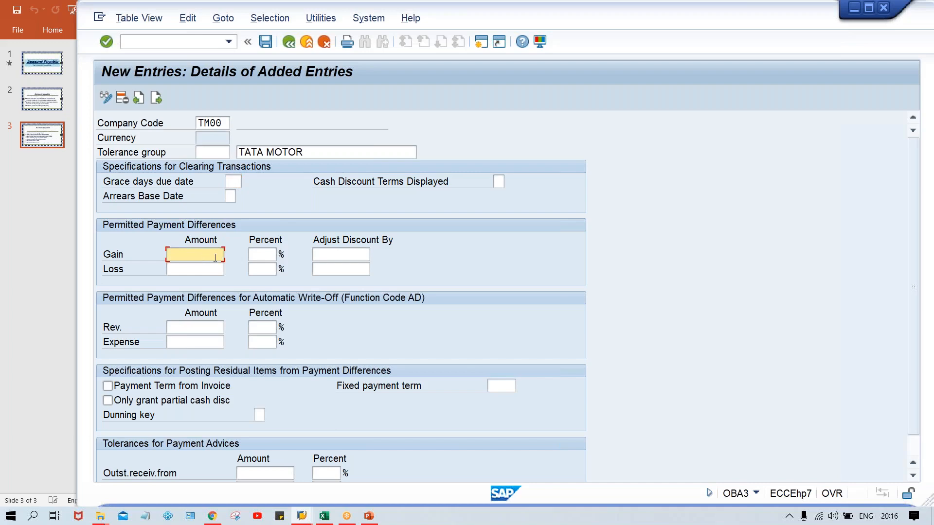
pyautogui.write('10')
pyautogui.press('Down')
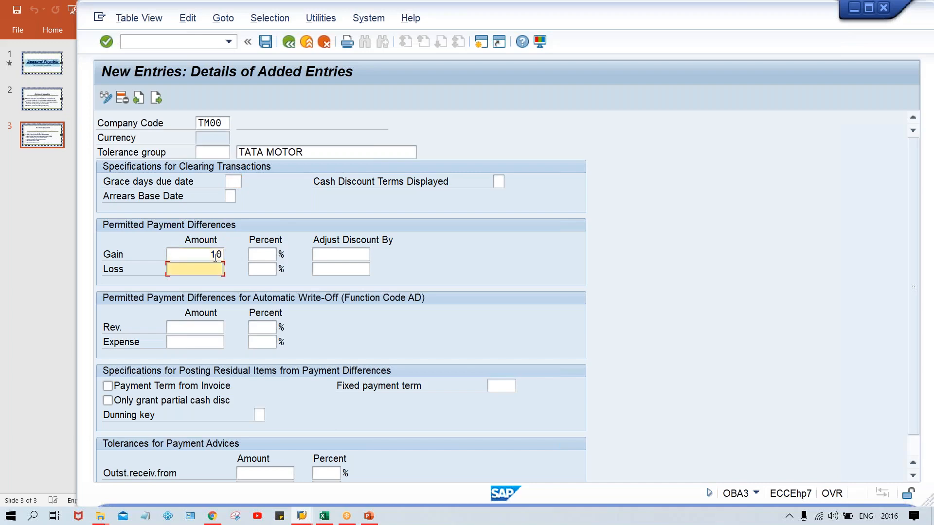
pyautogui.write('10')
pyautogui.press('Return')
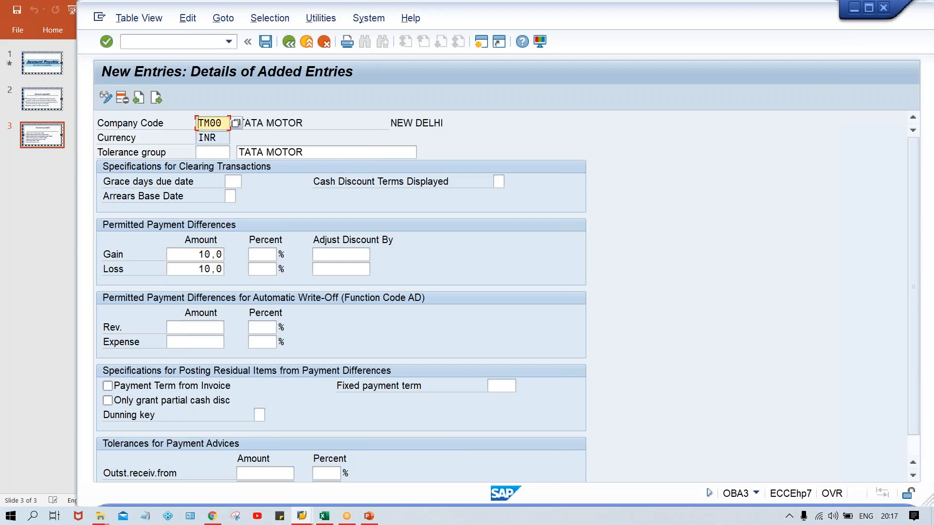
pyautogui.hotkey('ctrl', 's')
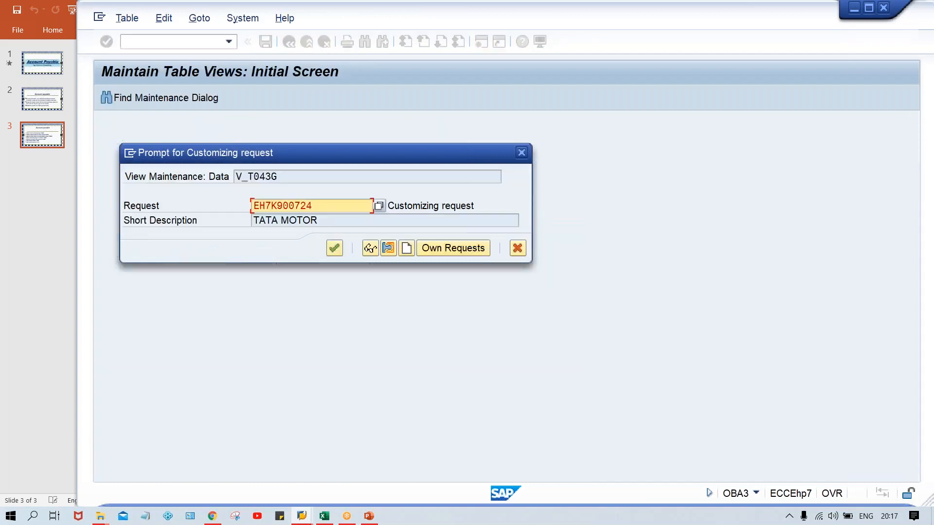
pyautogui.press('Return')
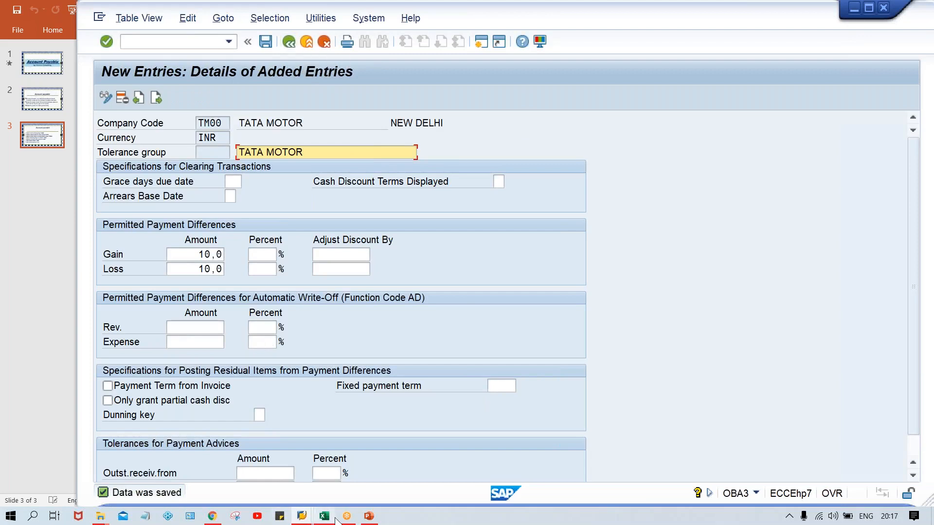
# - Switch to the Class workbook in Excel, re-enter the invoice amount of 1001, and label the difference GAIN in H11
pyautogui.moveTo(324, 517)
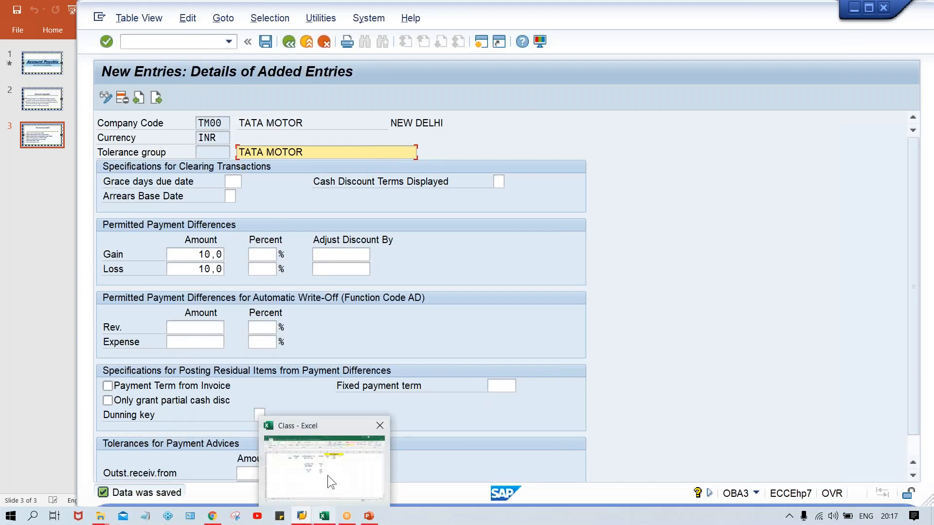
pyautogui.click(328, 474)
pyautogui.click(353, 266)
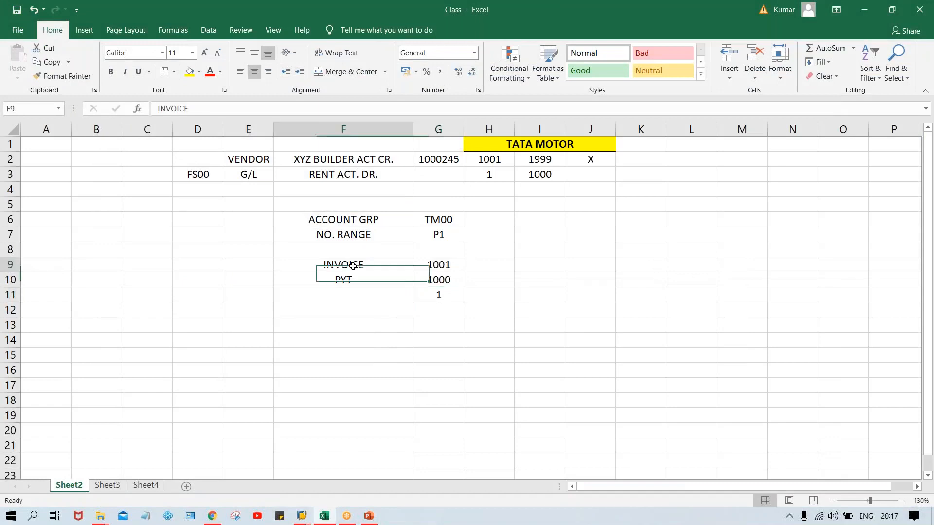
pyautogui.doubleClick(448, 264)
pyautogui.press('BackSpace')
pyautogui.write('1')
pyautogui.hotkey('ctrl', 'Return')
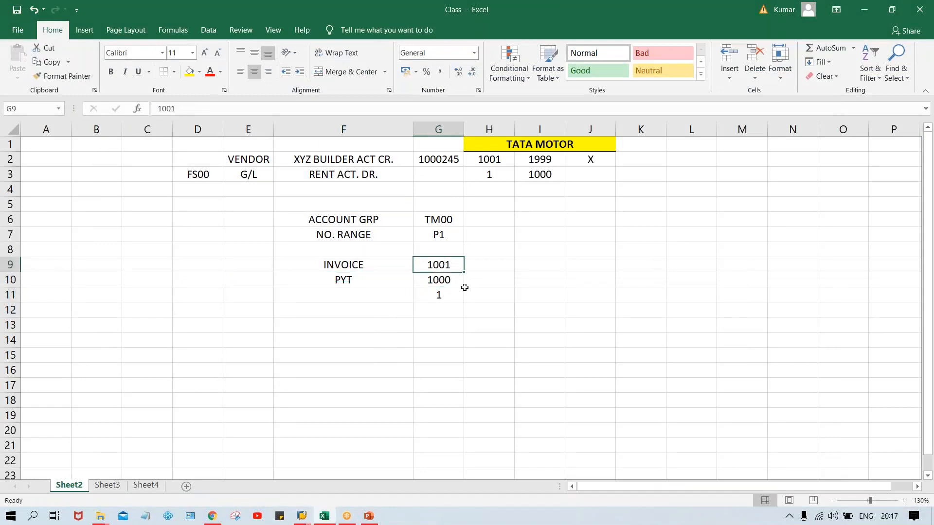
pyautogui.click(442, 281)
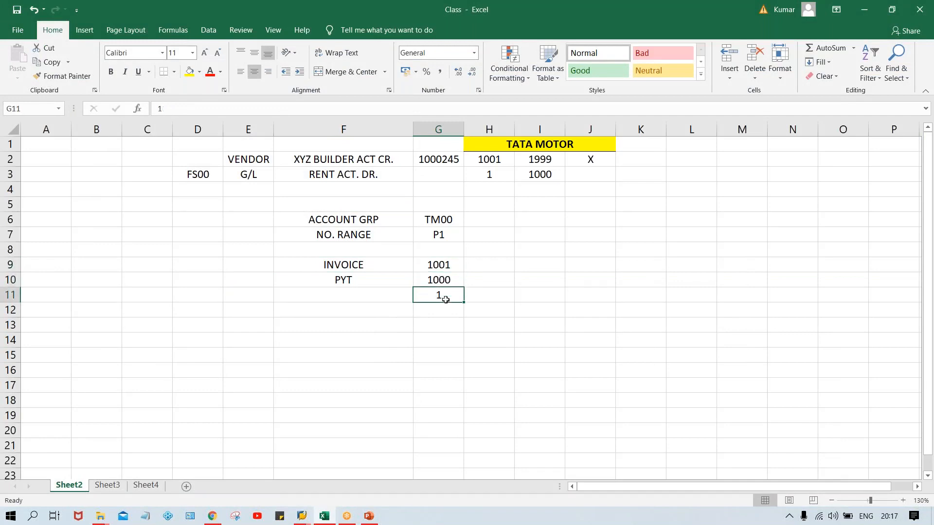
pyautogui.click(482, 296)
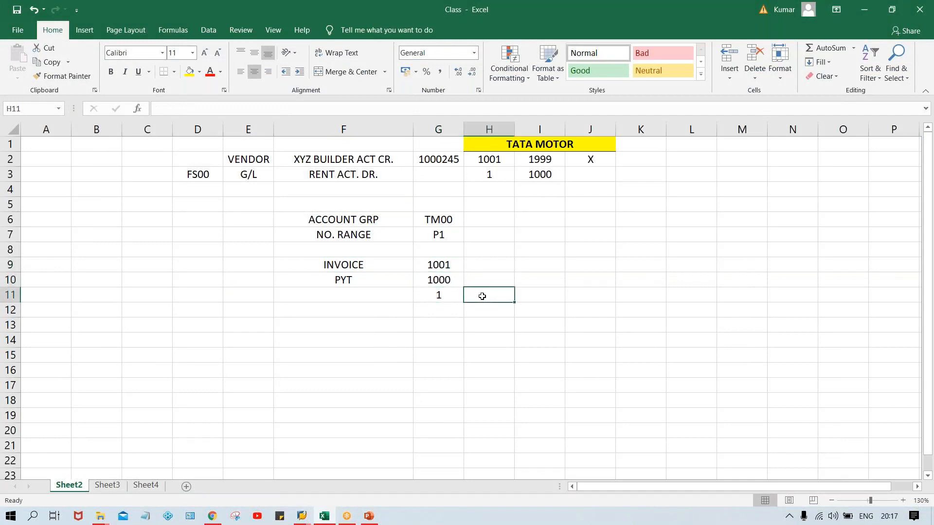
pyautogui.write('GAIN')
pyautogui.press('Return')
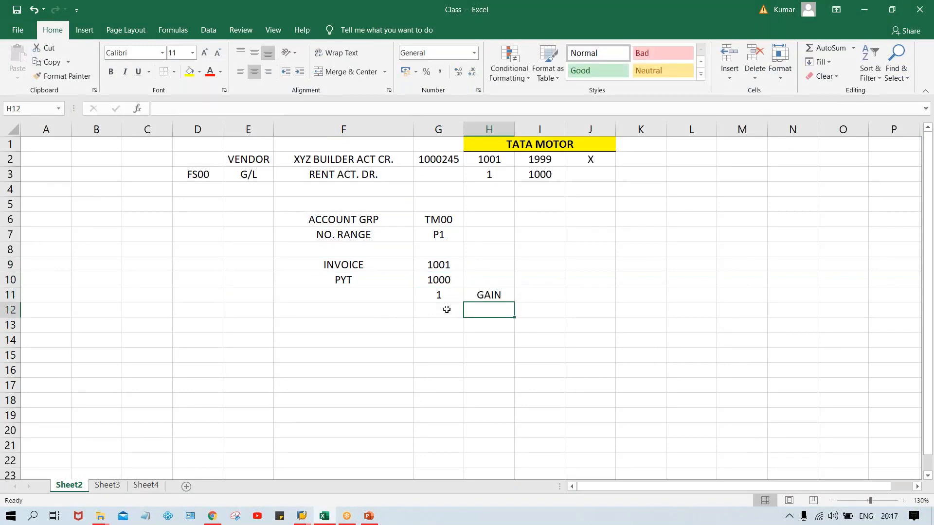
# - Change the invoice amount in G9 to 999 and add a difference of 1 in G12, labelled LOSS in H12
pyautogui.click(439, 265)
pyautogui.write('999')
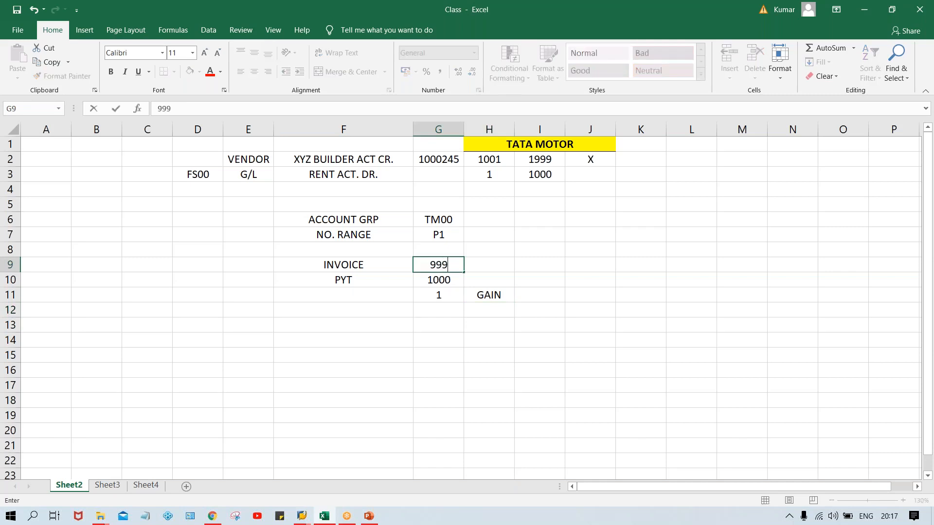
pyautogui.click(450, 311)
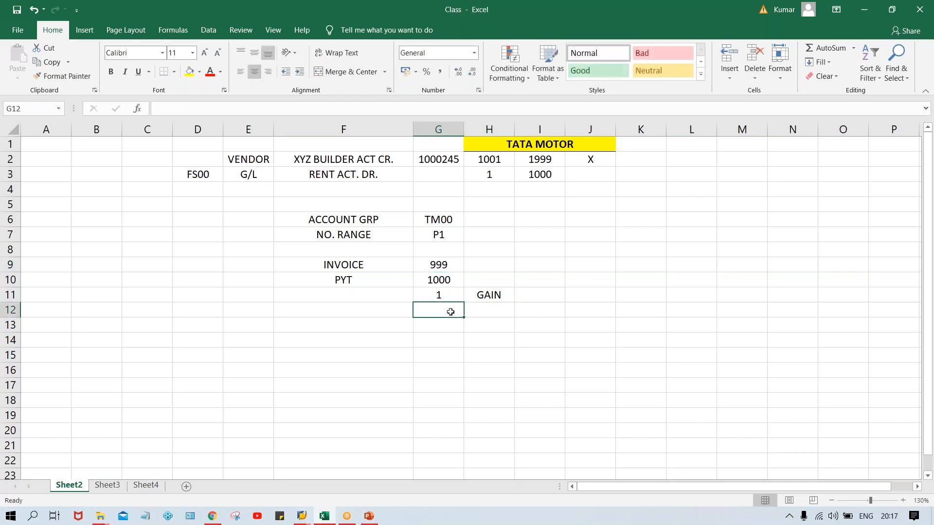
pyautogui.write('1')
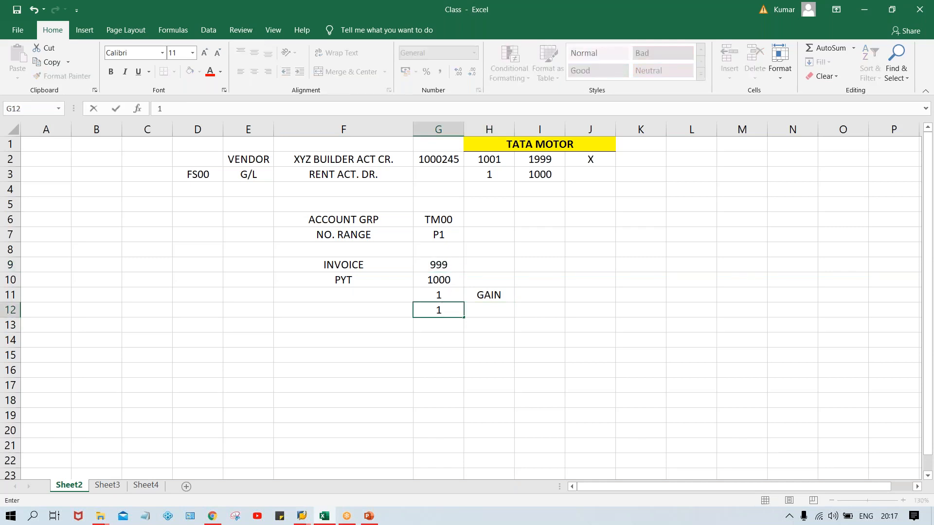
pyautogui.click(494, 314)
pyautogui.write('LOS')
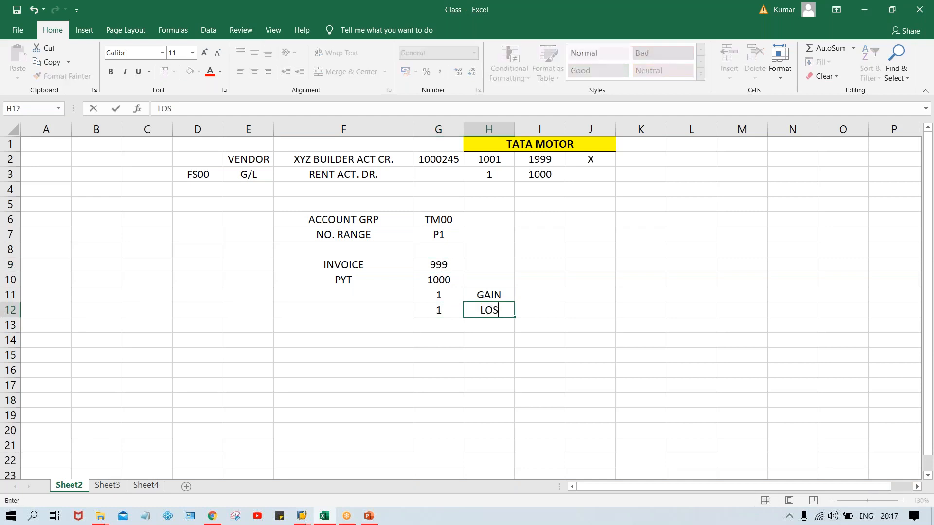
pyautogui.write('S')
pyautogui.press('Return')
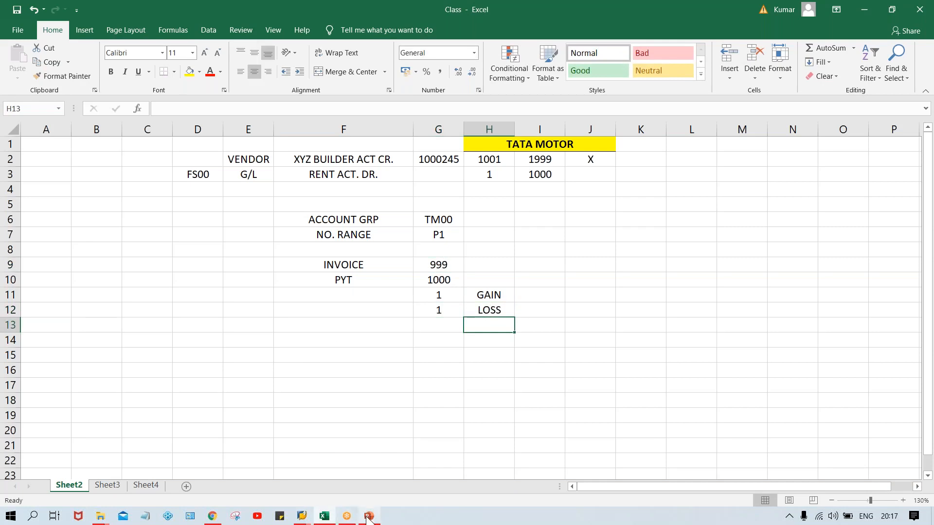
# - Check the Account payable slide in PowerPoint, and clear cells H10:H13 with the gain and loss labels in the Class workbook
pyautogui.moveTo(368, 517)
pyautogui.click(362, 461)
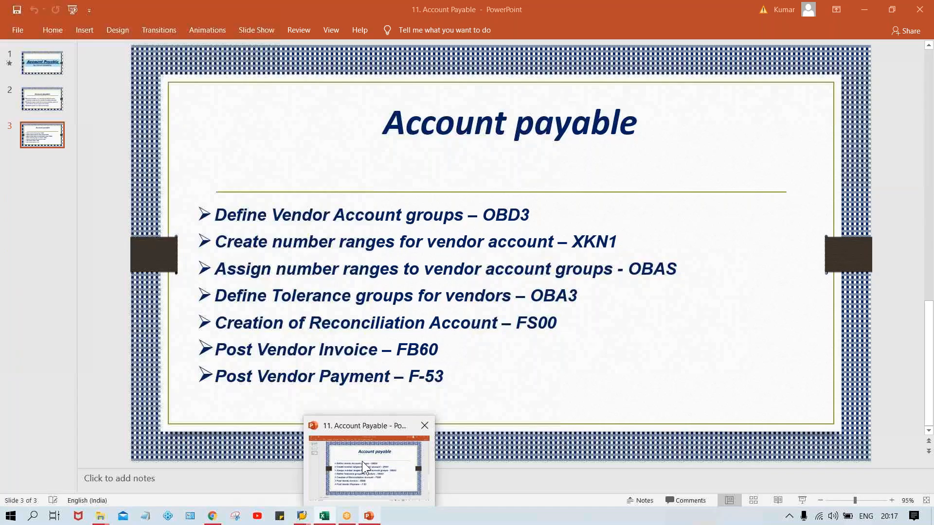
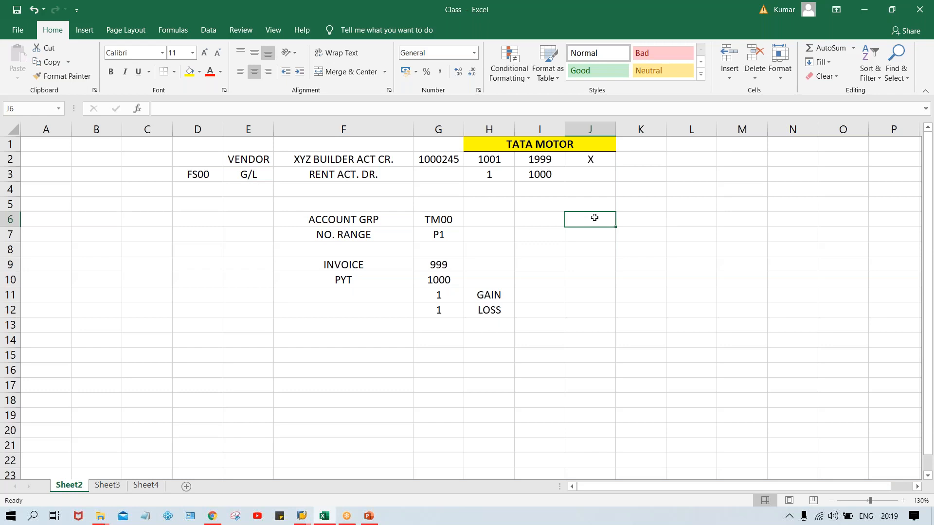
pyautogui.press('Right')
pyautogui.press('Up')
pyautogui.moveTo(483, 275); pyautogui.dragTo(489, 322)
pyautogui.press('Delete')
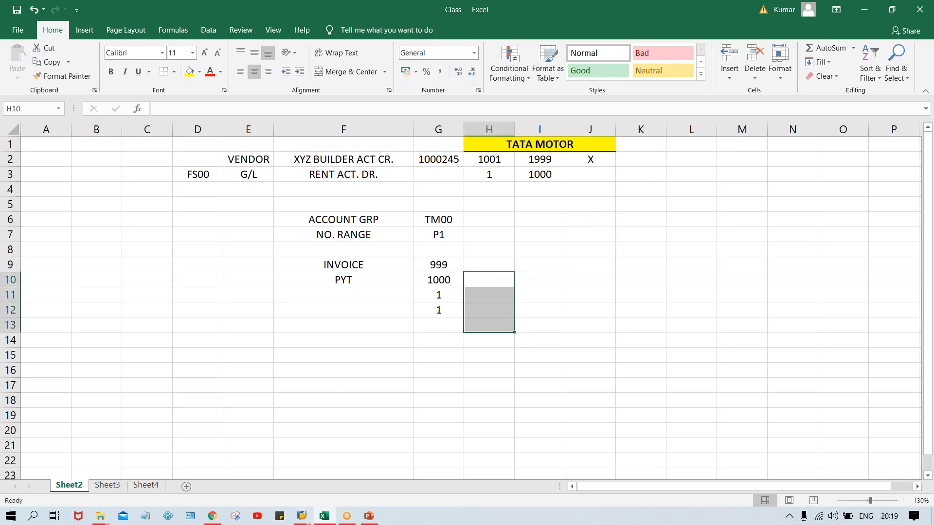
# - List the letters a to h down cells J5 to J12
pyautogui.click(582, 208)
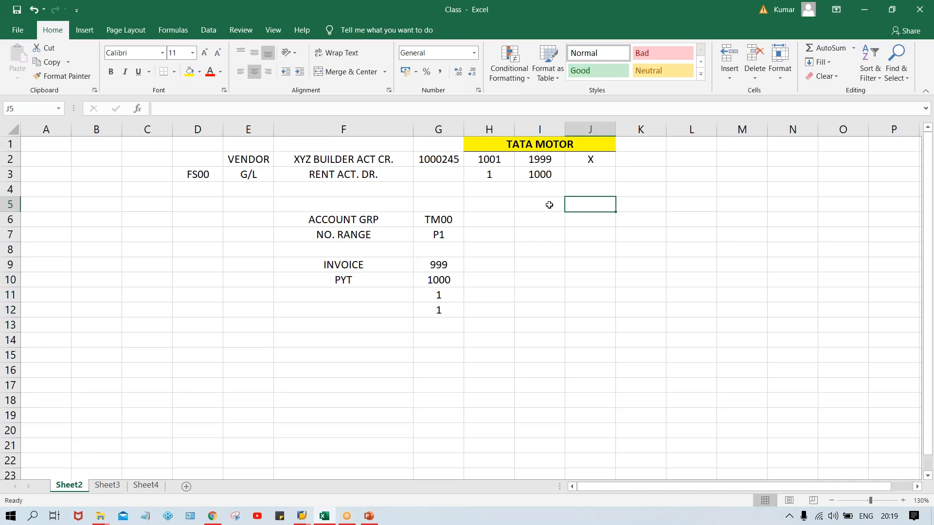
pyautogui.write('a')
pyautogui.press('Return')
pyautogui.write('b')
pyautogui.press('Return')
pyautogui.write('c')
pyautogui.press('Return')
pyautogui.write('d')
pyautogui.press('Return')
pyautogui.write('e')
pyautogui.press('Return')
pyautogui.write('f')
pyautogui.press('Return')
pyautogui.write('g')
pyautogui.press('Return')
pyautogui.write('h')
pyautogui.press('Return')
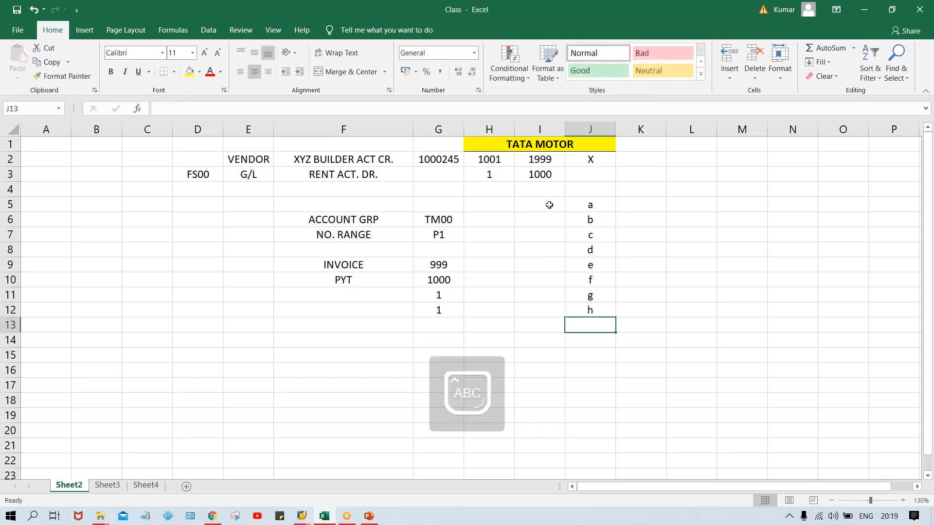
# - Enter the amounts 5000, 4000, 6000, 4000, 2500, 4500, 3000 and 7000 beside the letters, down cells K5 to K12
pyautogui.click(593, 208)
pyautogui.click(633, 208)
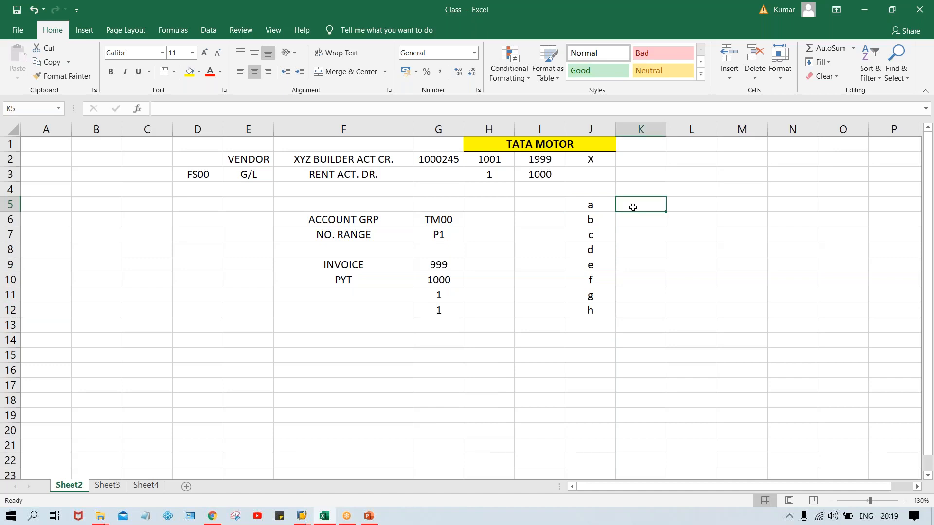
pyautogui.write('5000')
pyautogui.press('Return')
pyautogui.write('4000')
pyautogui.press('Return')
pyautogui.write('6000')
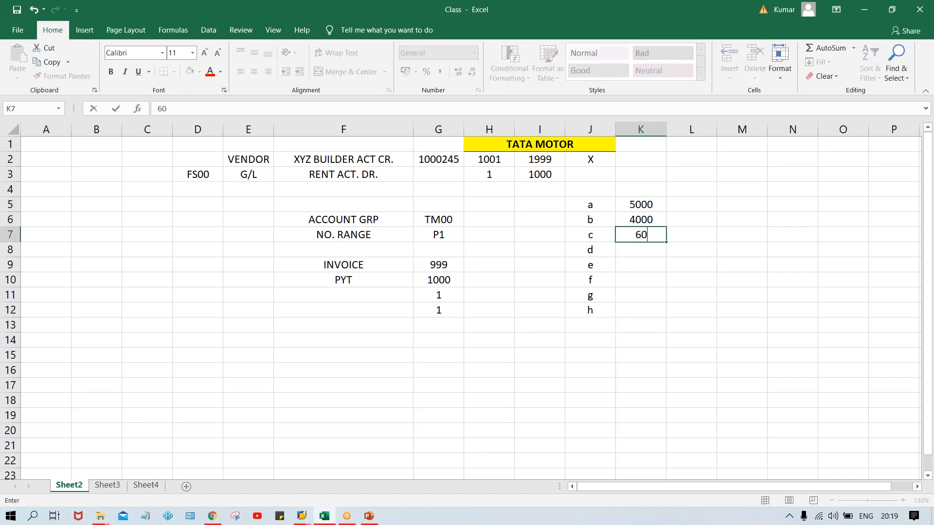
pyautogui.press('Return')
pyautogui.write('4000')
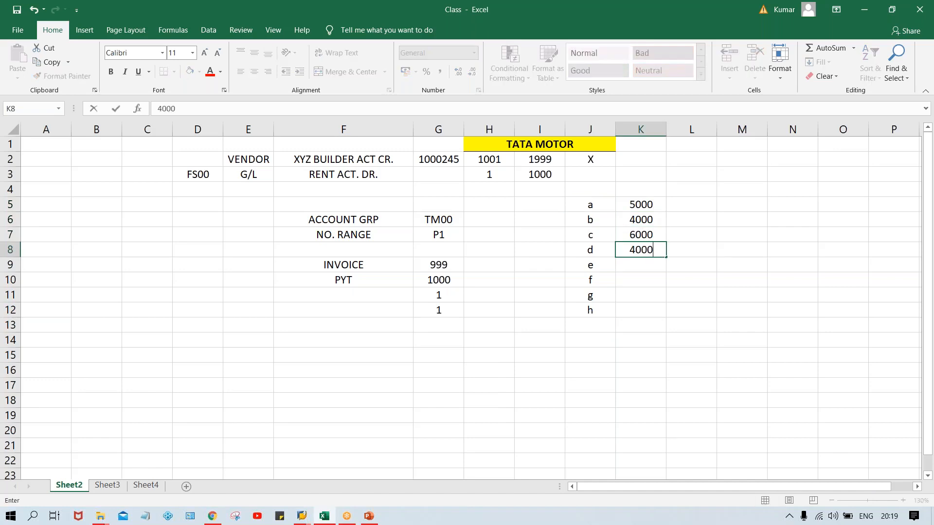
pyautogui.press('Return')
pyautogui.write('2500')
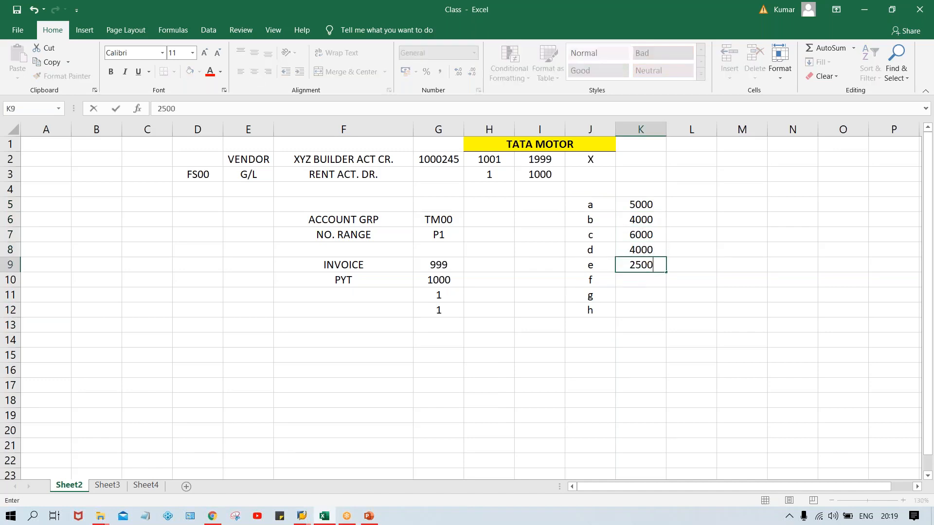
pyautogui.press('Return')
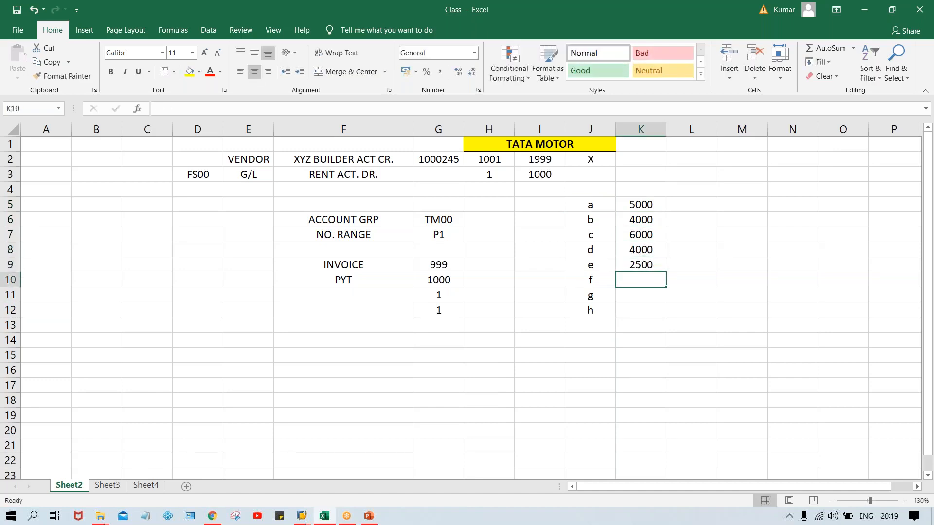
pyautogui.write('4500')
pyautogui.press('Return')
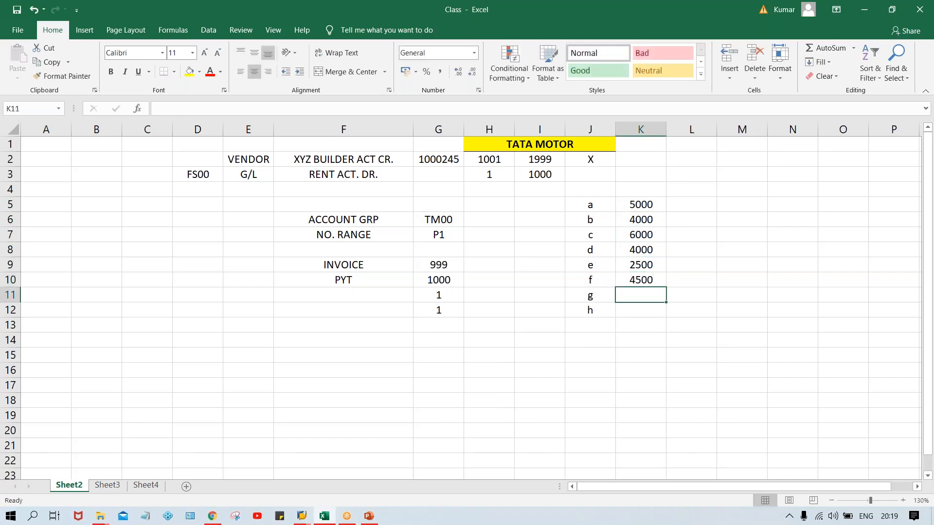
pyautogui.write('3000')
pyautogui.press('Return')
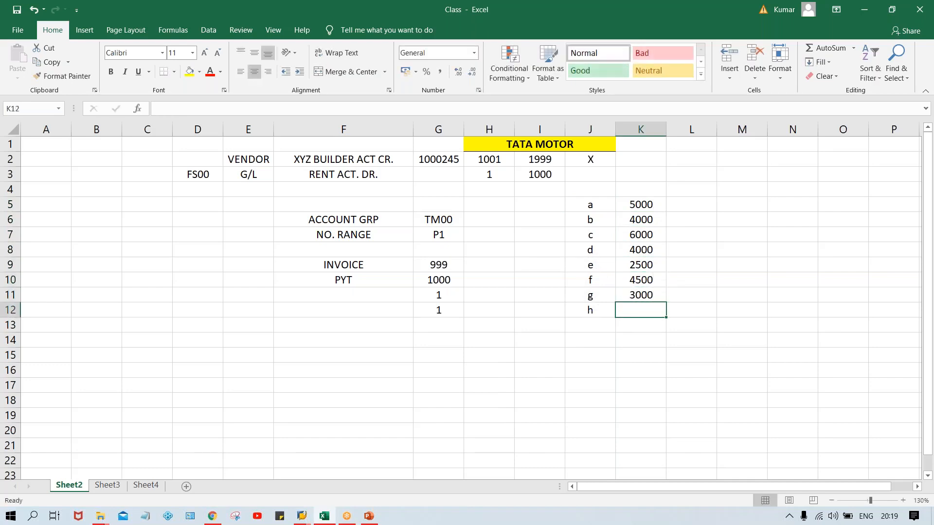
pyautogui.write('7000')
pyautogui.press('Return')
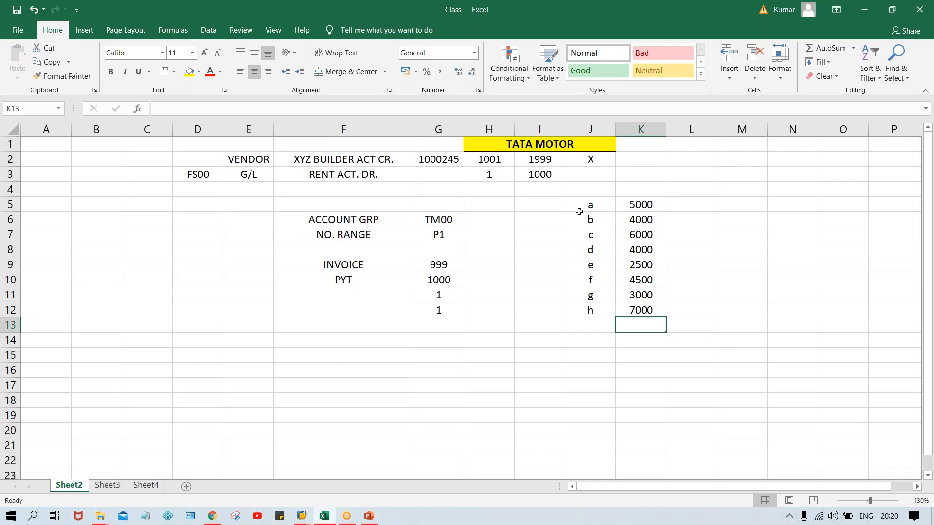
# - Add the headings VENDORS in J4 and AMT. in K4 above the letters and amounts
pyautogui.click(632, 202)
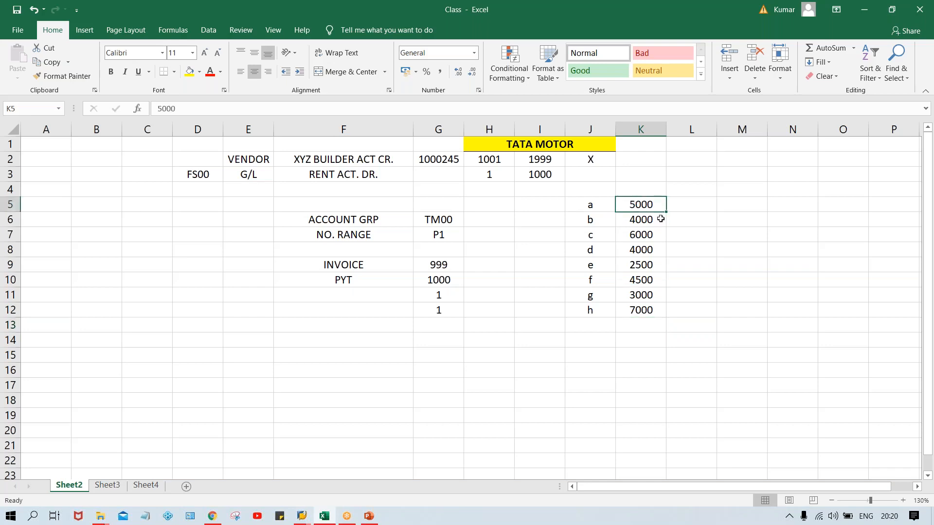
pyautogui.click(582, 191)
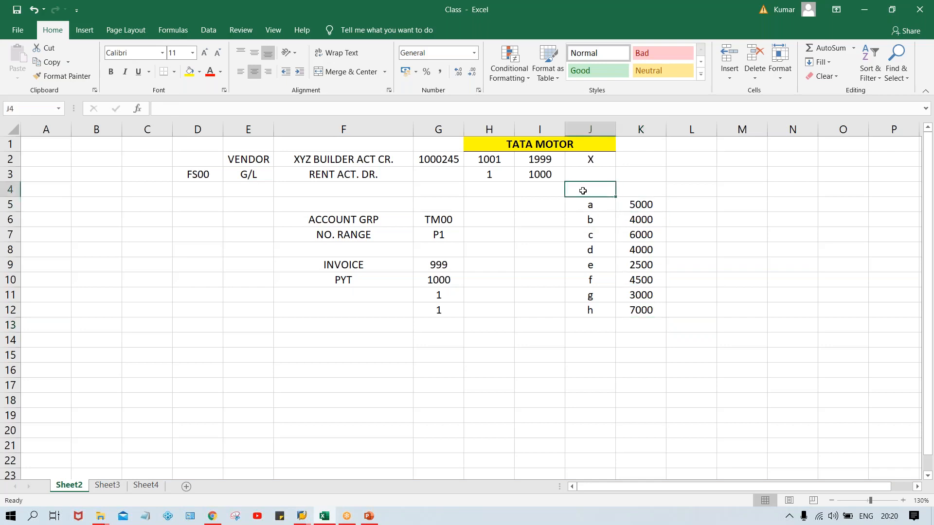
pyautogui.write('VE')
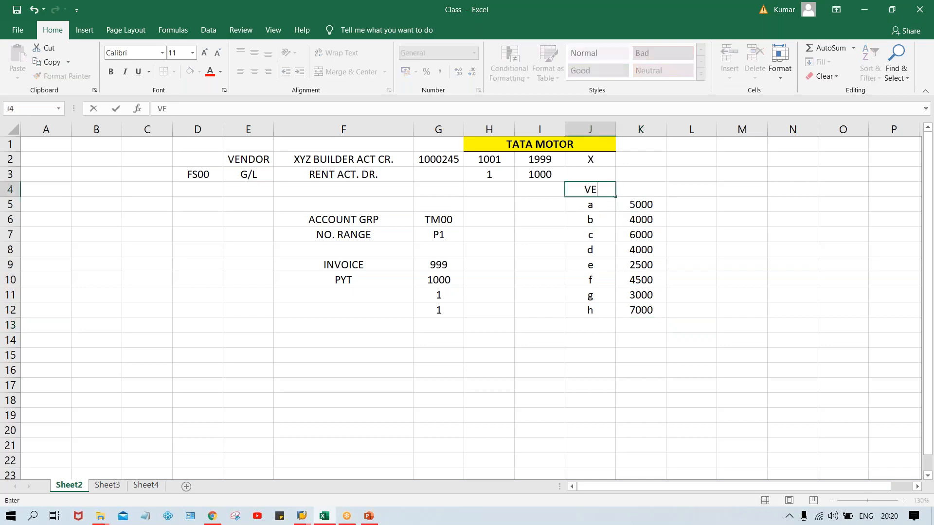
pyautogui.write('NDORS')
pyautogui.press('Return')
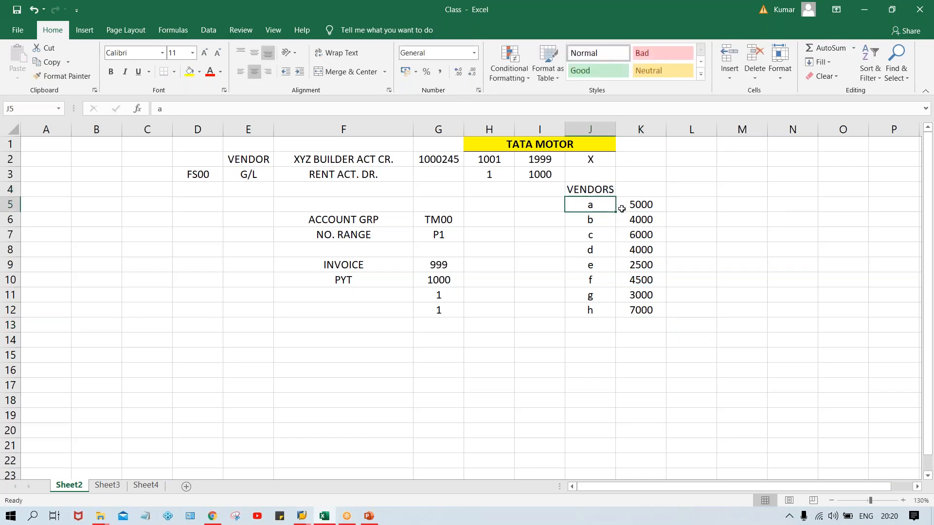
pyautogui.click(631, 193)
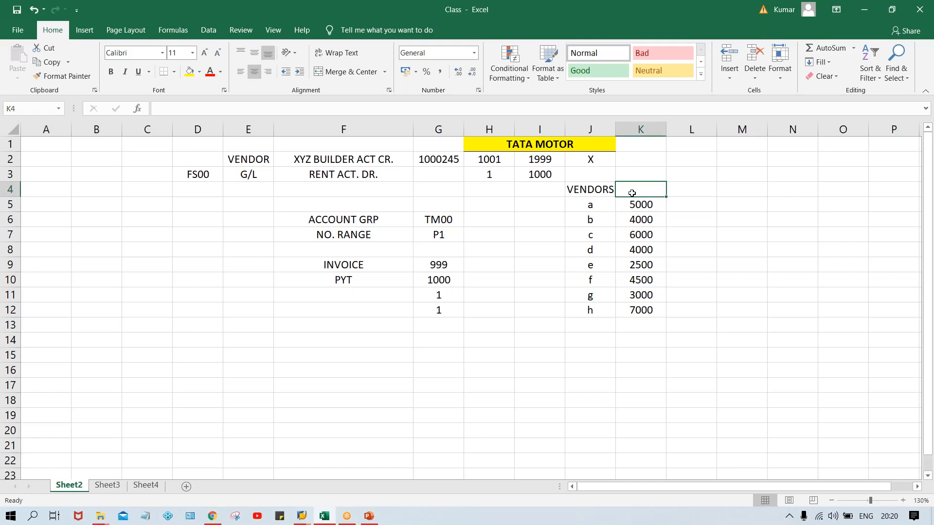
pyautogui.write('AMT')
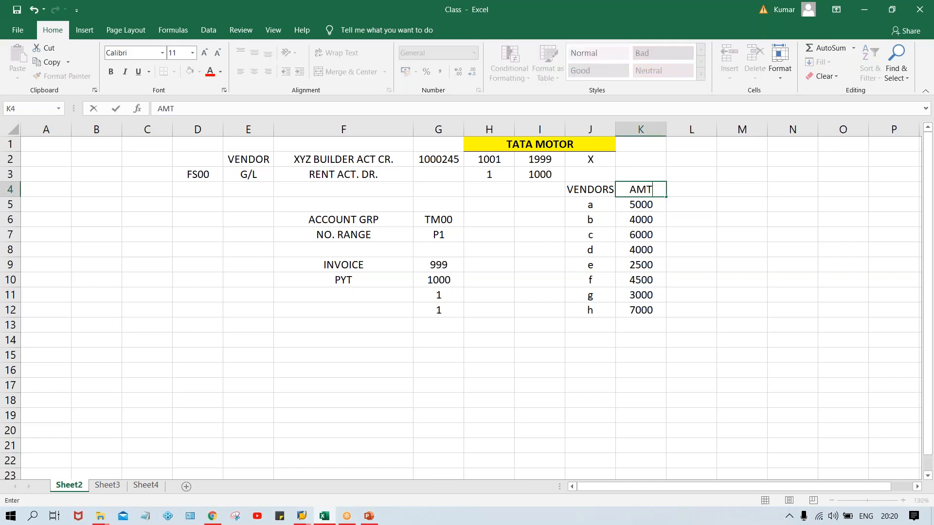
pyautogui.write('.')
pyautogui.press('Return')
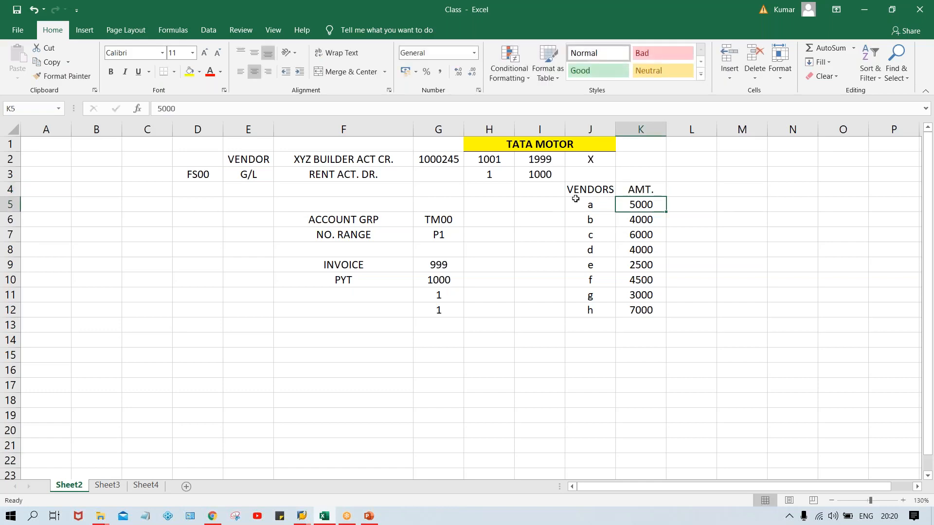
# - Apply a bottom border to the heading cells J4:K4
pyautogui.moveTo(577, 189); pyautogui.dragTo(642, 191)
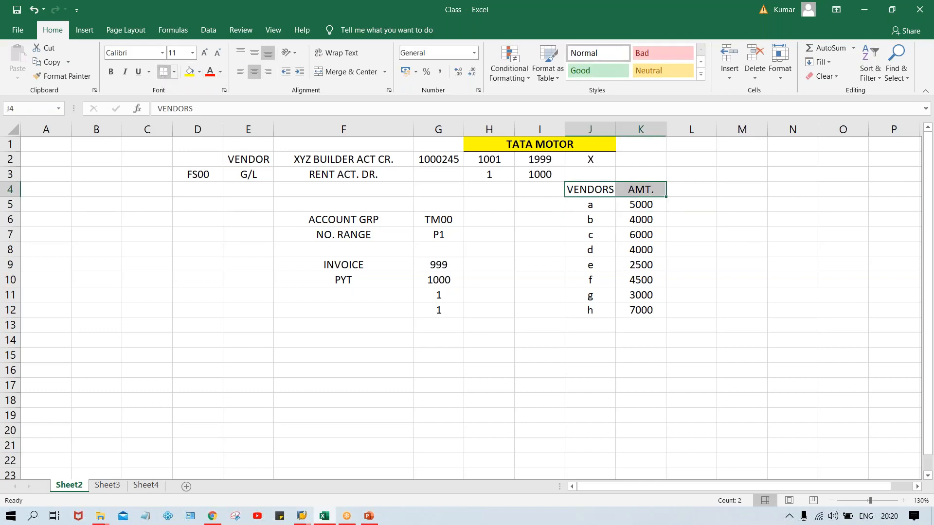
pyautogui.click(493, 343)
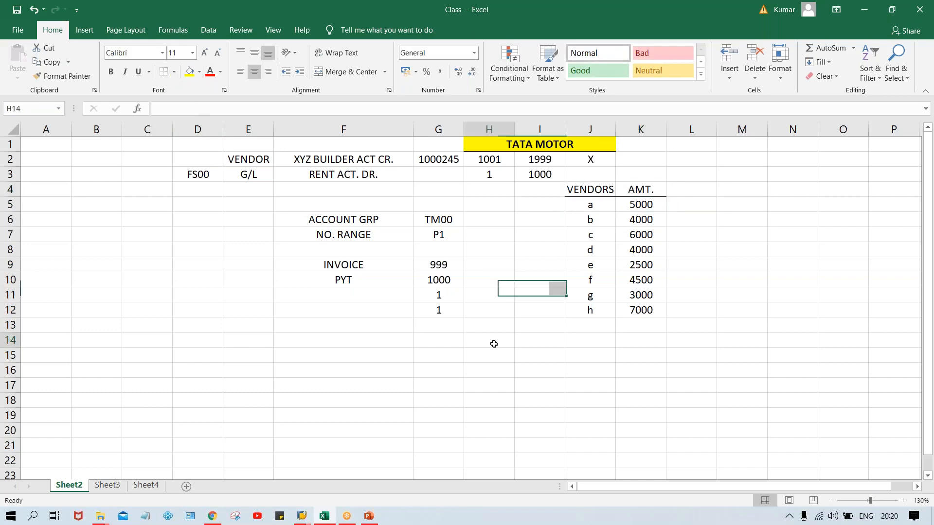
pyautogui.click(584, 242)
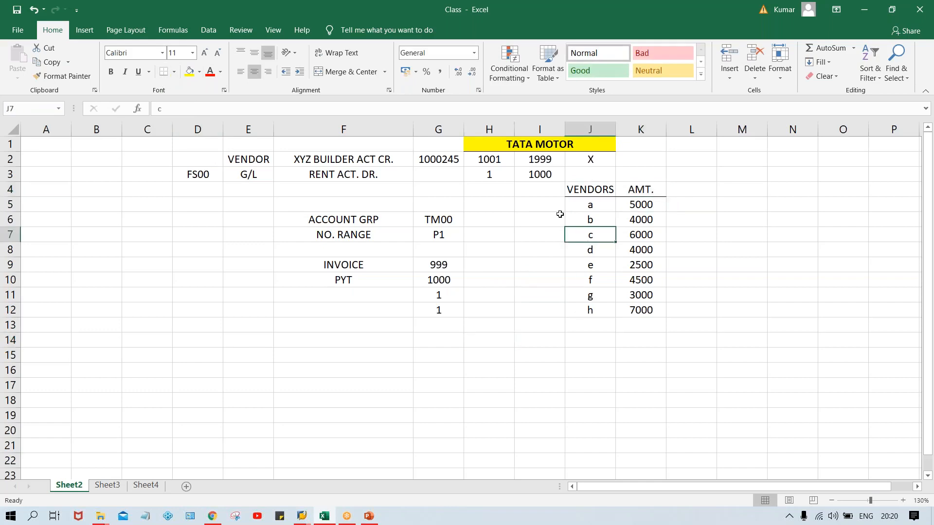
# - Examine the individual vendor amounts in column K, from vendor a down to vendor h
pyautogui.click(590, 202)
pyautogui.click(654, 203)
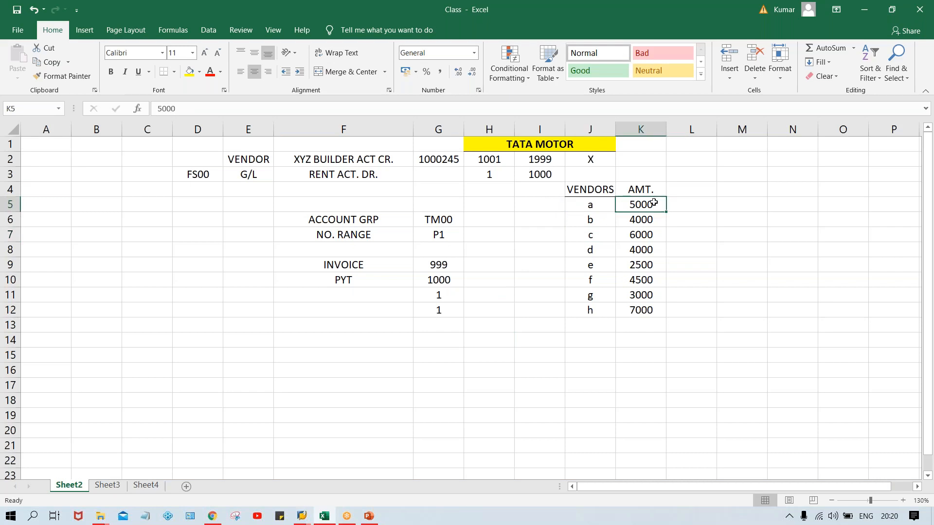
pyautogui.click(638, 237)
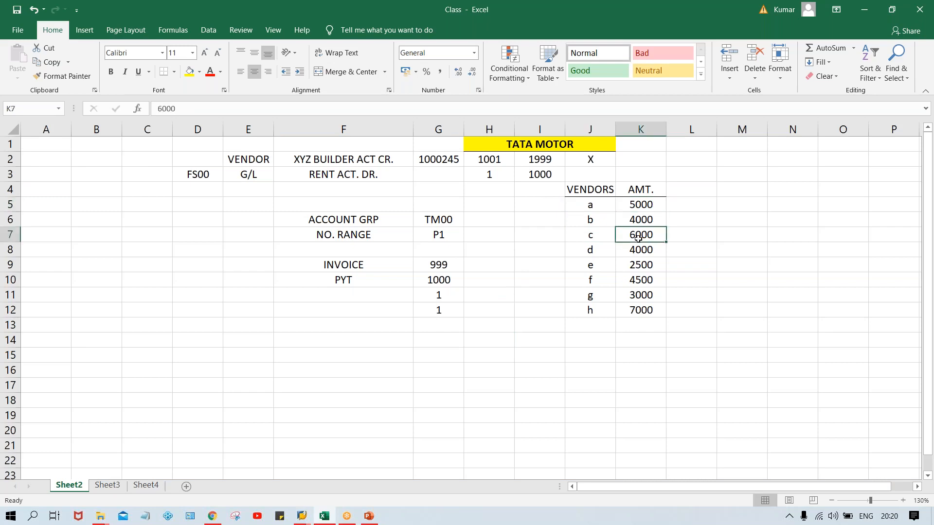
pyautogui.click(637, 266)
pyautogui.click(636, 297)
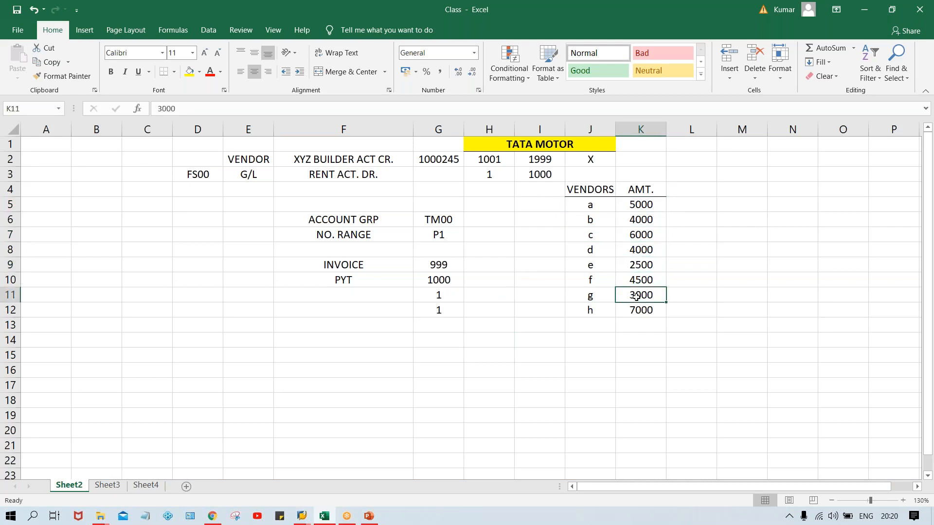
pyautogui.click(637, 314)
pyautogui.click(632, 204)
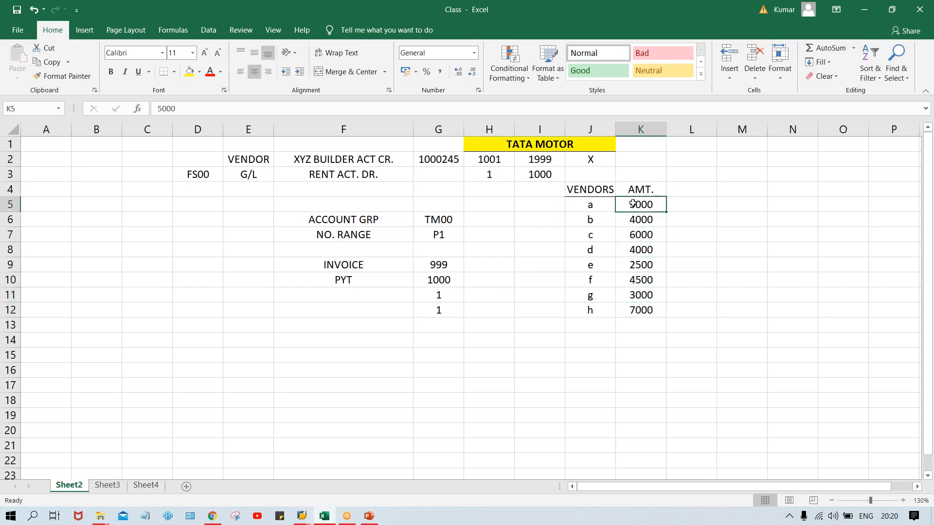
pyautogui.click(640, 220)
pyautogui.click(638, 236)
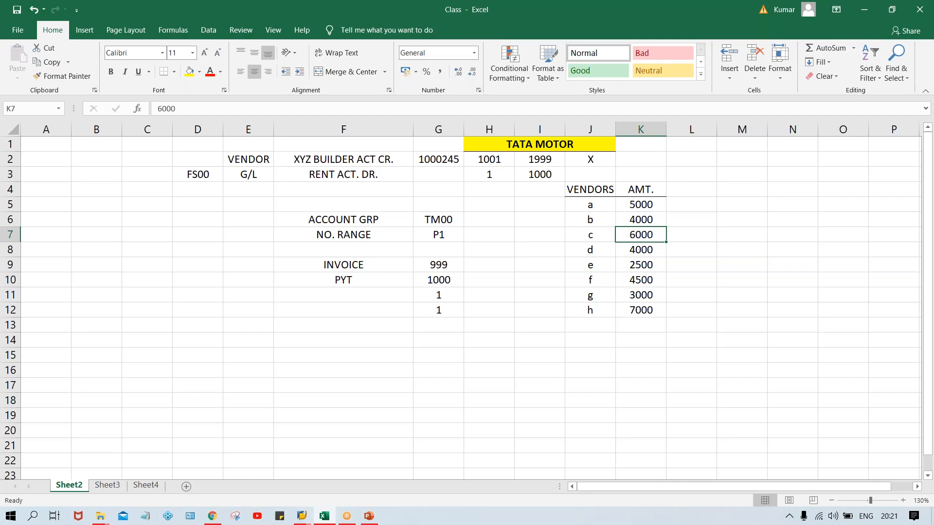
pyautogui.click(652, 204)
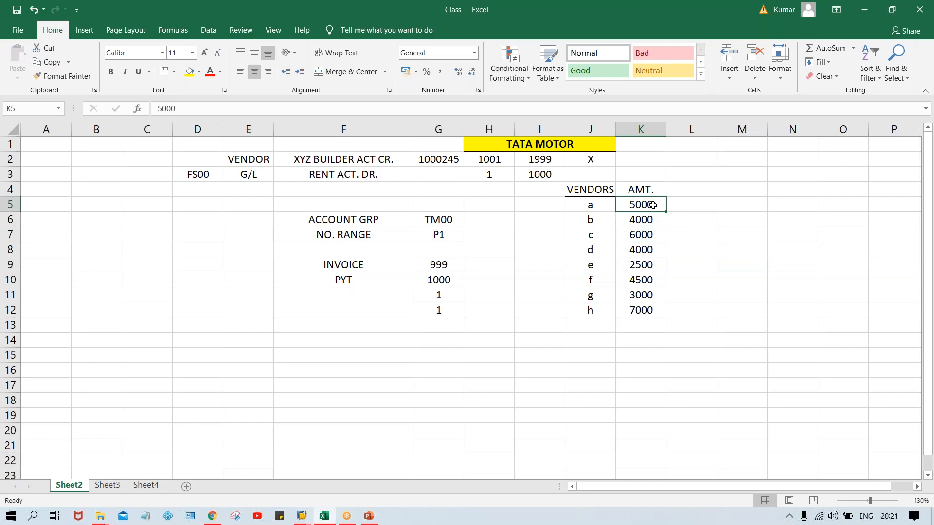
# - Replace the vendor letters in J5:J12 with capitals A to H
pyautogui.click(589, 208)
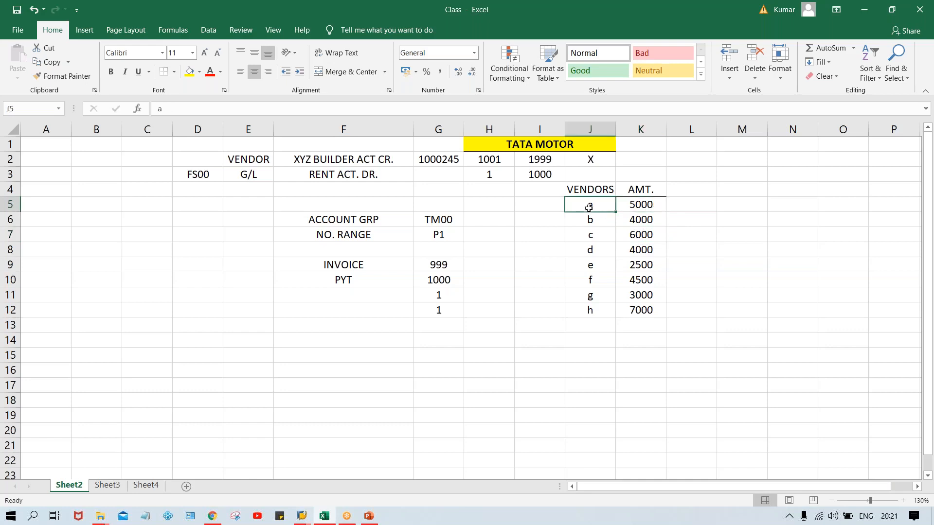
pyautogui.write('A')
pyautogui.press('Return')
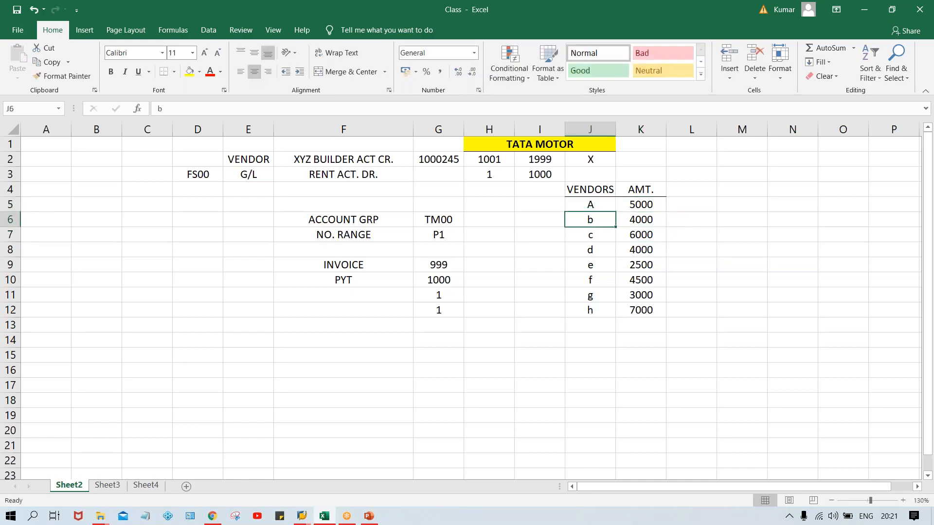
pyautogui.write('B')
pyautogui.press('Return')
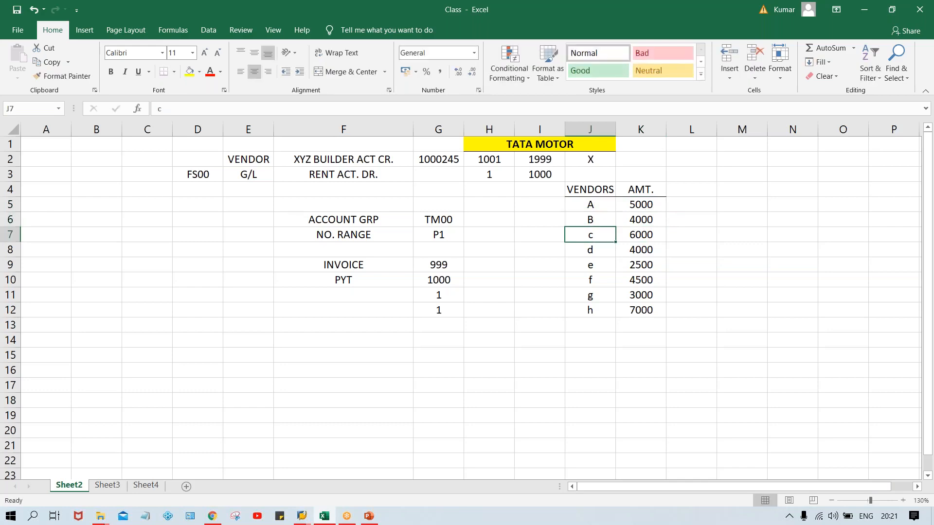
pyautogui.write('C')
pyautogui.press('Return')
pyautogui.write('D')
pyautogui.press('Return')
pyautogui.write('E')
pyautogui.press('Return')
pyautogui.write('F')
pyautogui.press('Return')
pyautogui.write('G')
pyautogui.press('Return')
pyautogui.write('H')
pyautogui.press('Return')
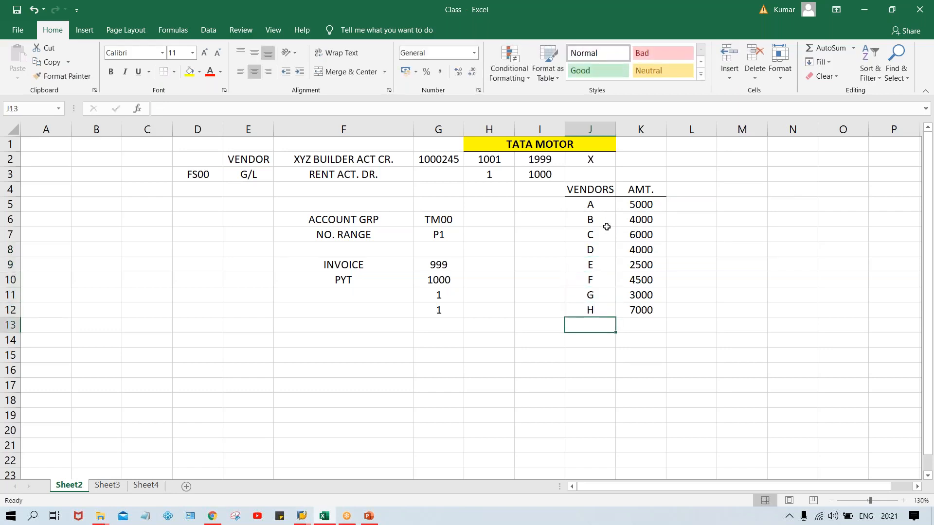
# - Sum the vendor amounts in K5:K12 and enter the total 36000 in K14
pyautogui.click(646, 207)
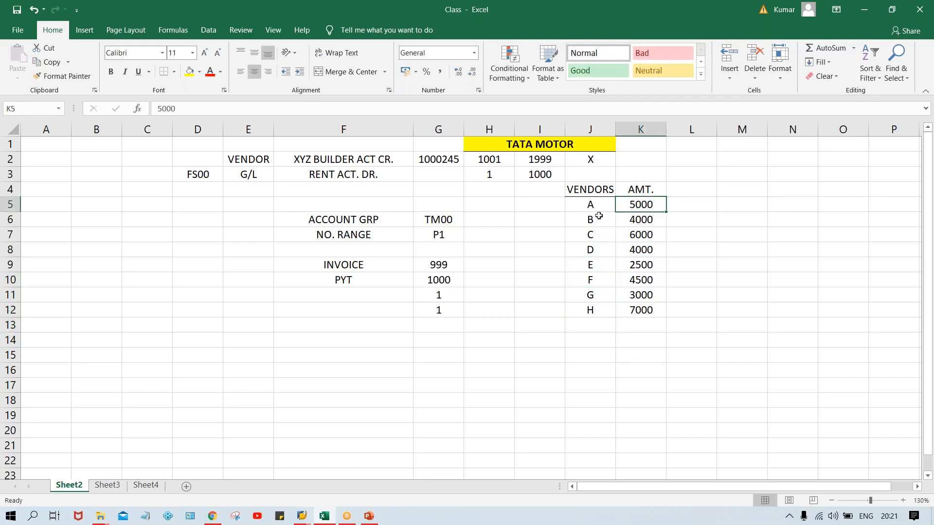
pyautogui.click(601, 265)
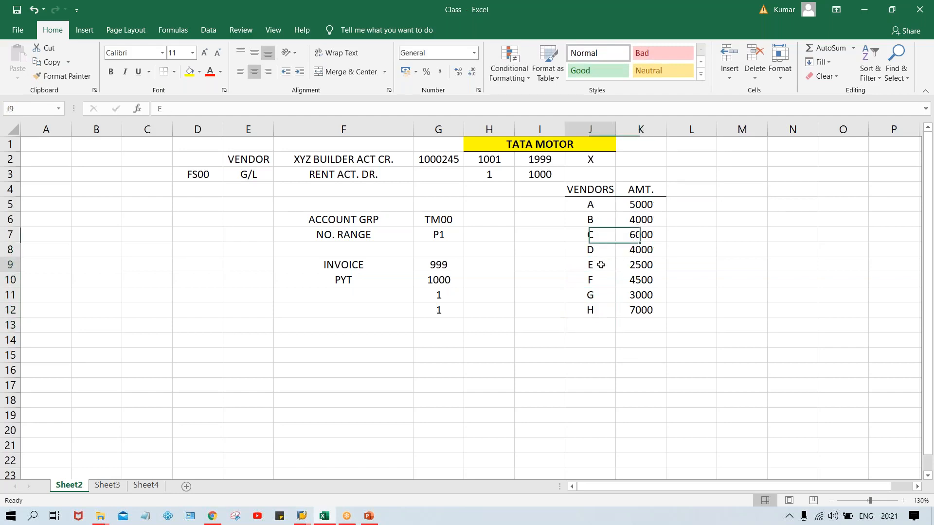
pyautogui.click(642, 265)
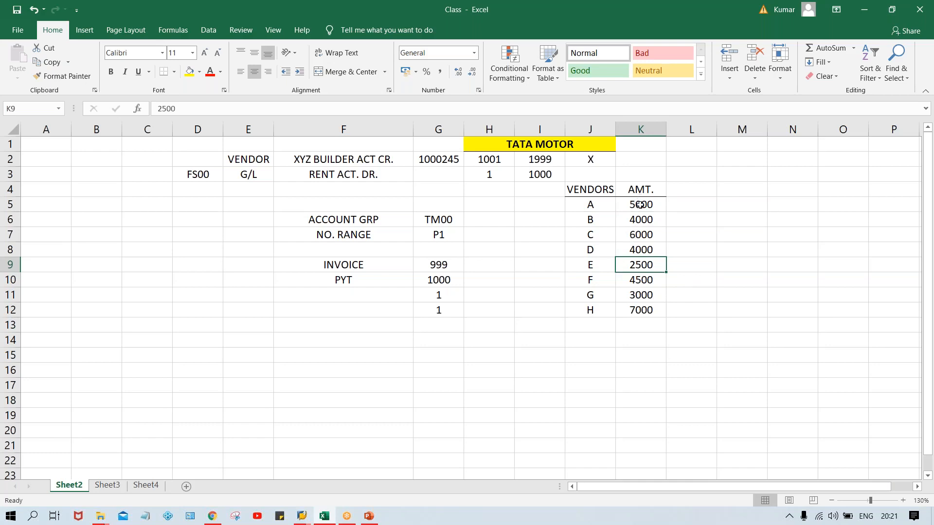
pyautogui.moveTo(640, 204); pyautogui.dragTo(637, 315)
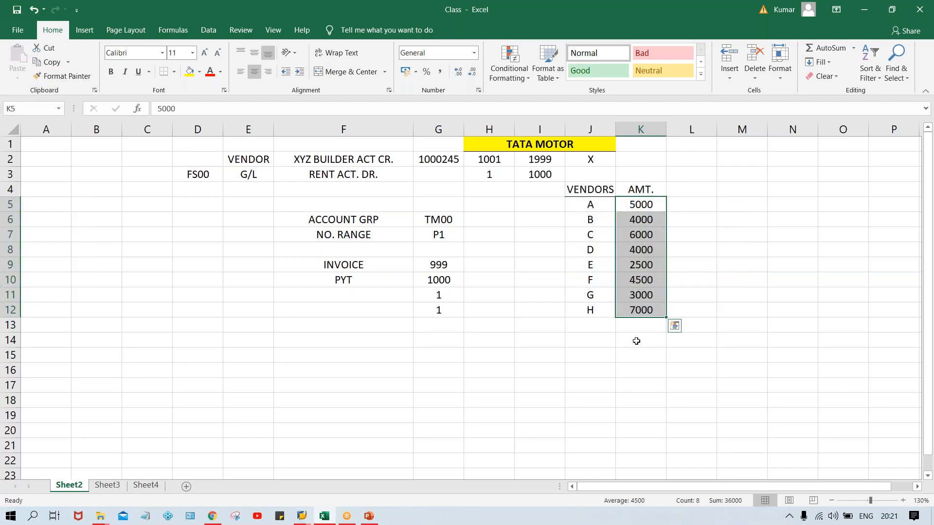
pyautogui.click(636, 341)
pyautogui.write('36000')
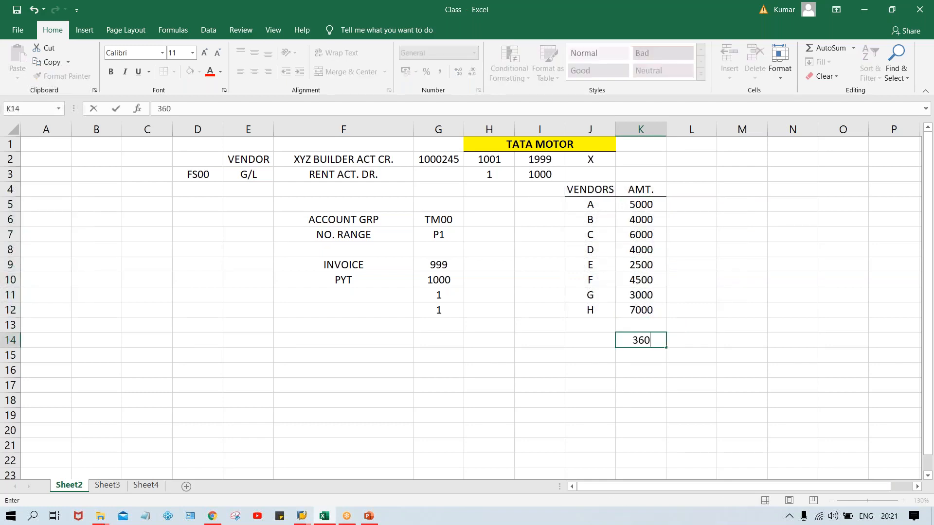
pyautogui.press('Return')
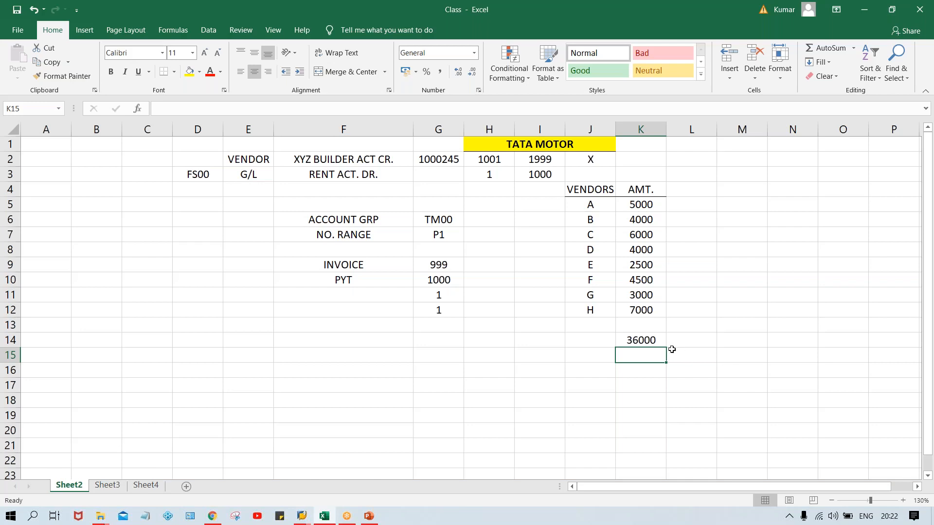
pyautogui.click(641, 341)
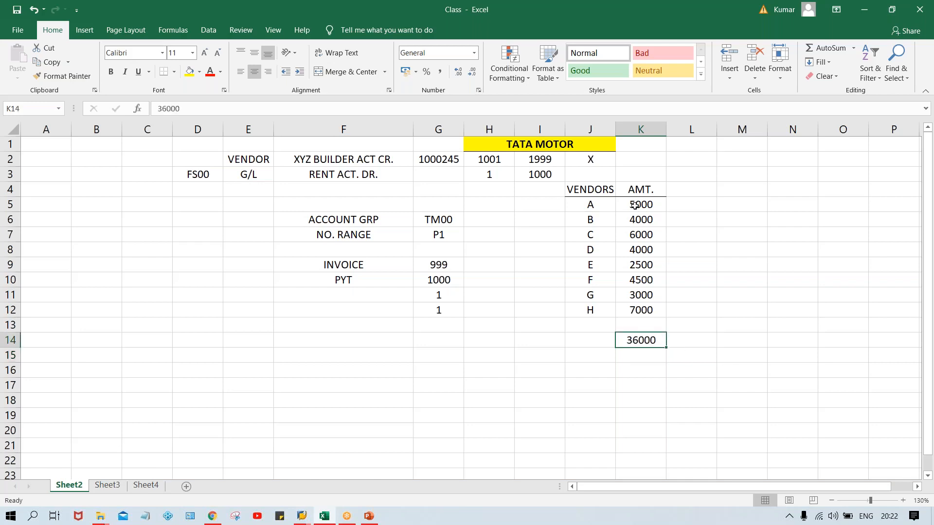
# - Examine the vendor amounts in K5:K12 alongside their vendor letters and the total in K14
pyautogui.moveTo(630, 205); pyautogui.dragTo(630, 303)
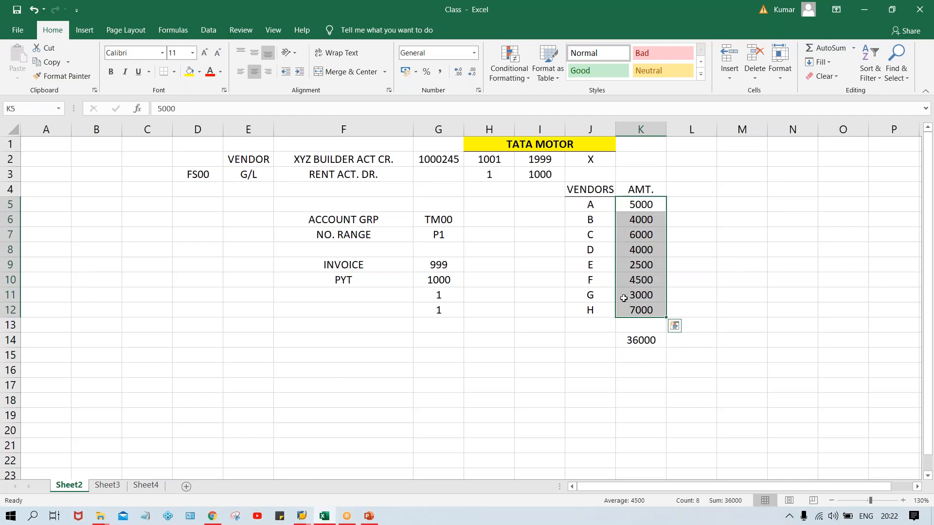
pyautogui.click(595, 205)
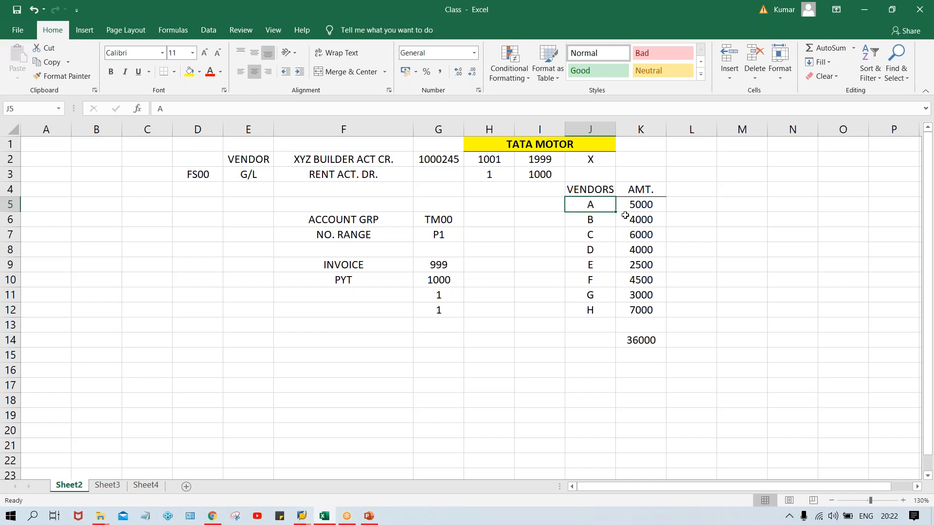
pyautogui.click(603, 219)
pyautogui.click(641, 219)
pyautogui.moveTo(595, 235); pyautogui.dragTo(630, 234)
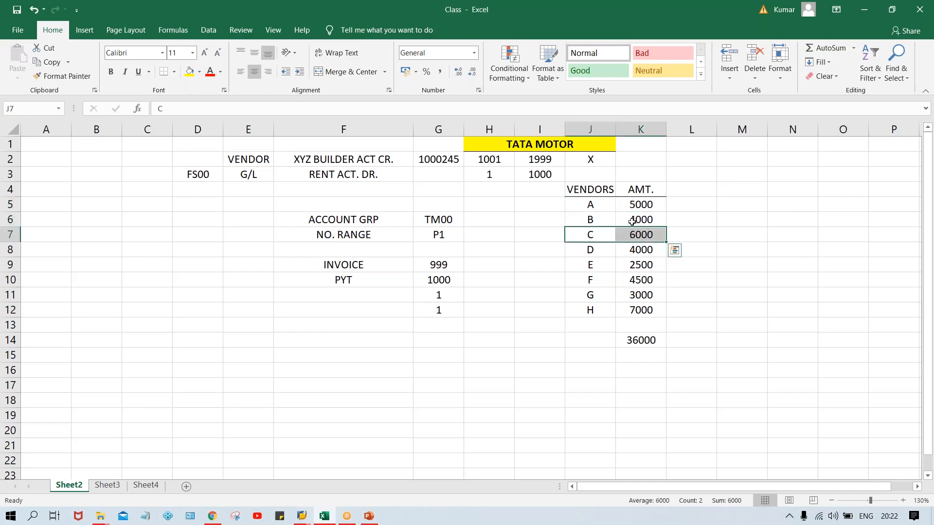
pyautogui.click(638, 200)
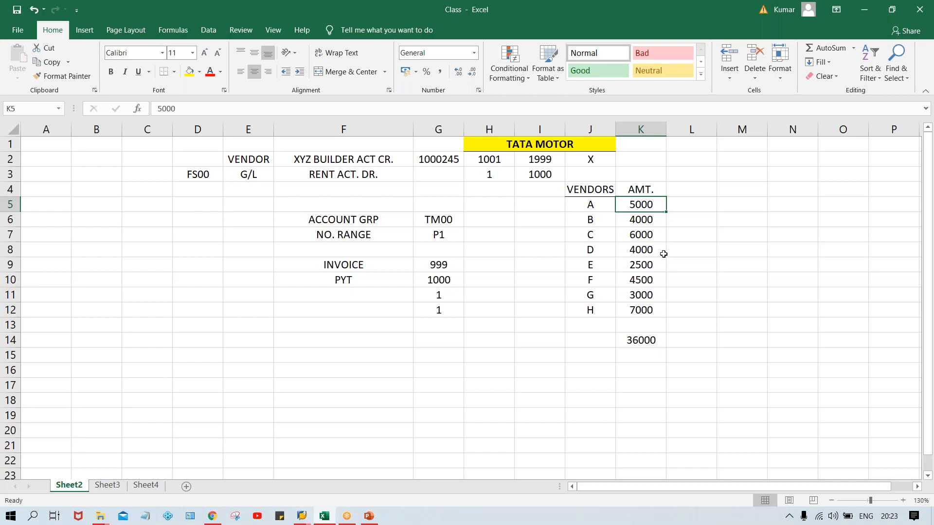
pyautogui.moveTo(636, 204); pyautogui.dragTo(641, 315)
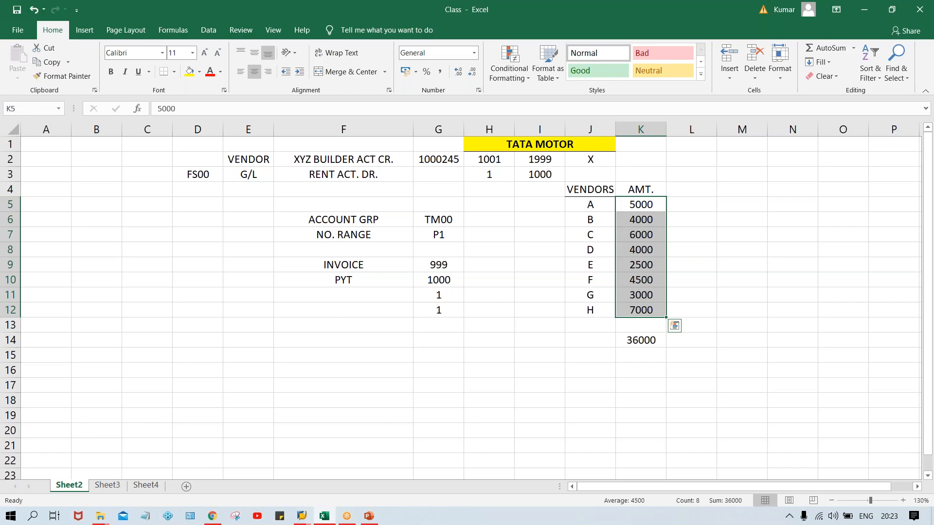
pyautogui.click(637, 341)
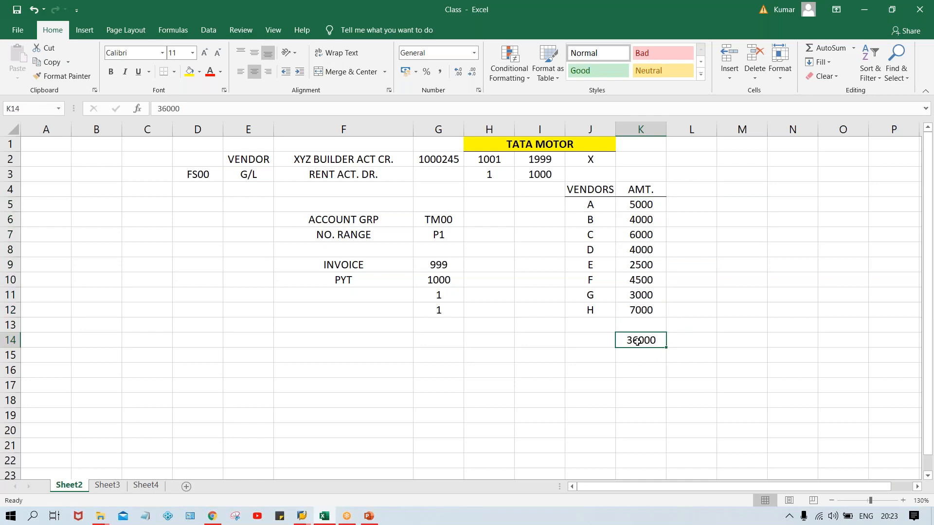
pyautogui.moveTo(634, 204); pyautogui.dragTo(639, 316)
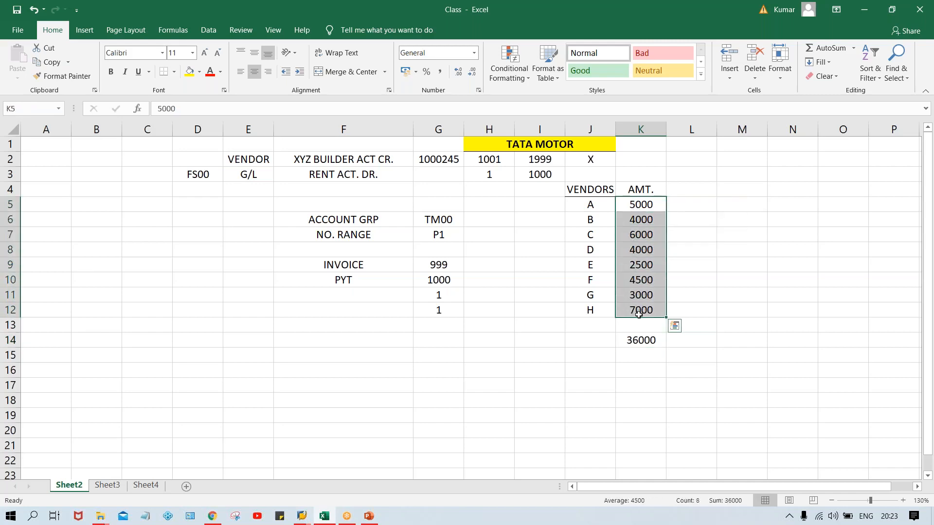
# - Add the heading RECON. in I4 and make the headings in I4:K4 bold
pyautogui.click(534, 189)
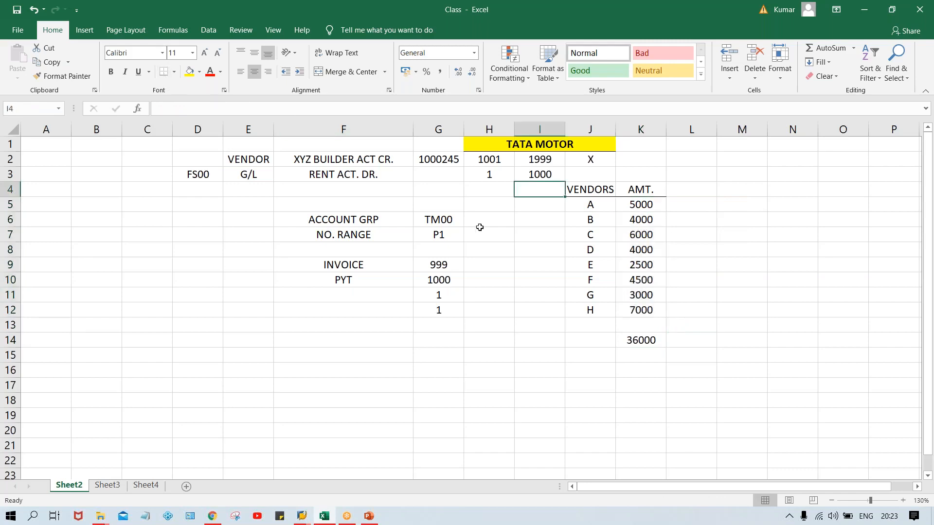
pyautogui.write('RECON.')
pyautogui.press('Return')
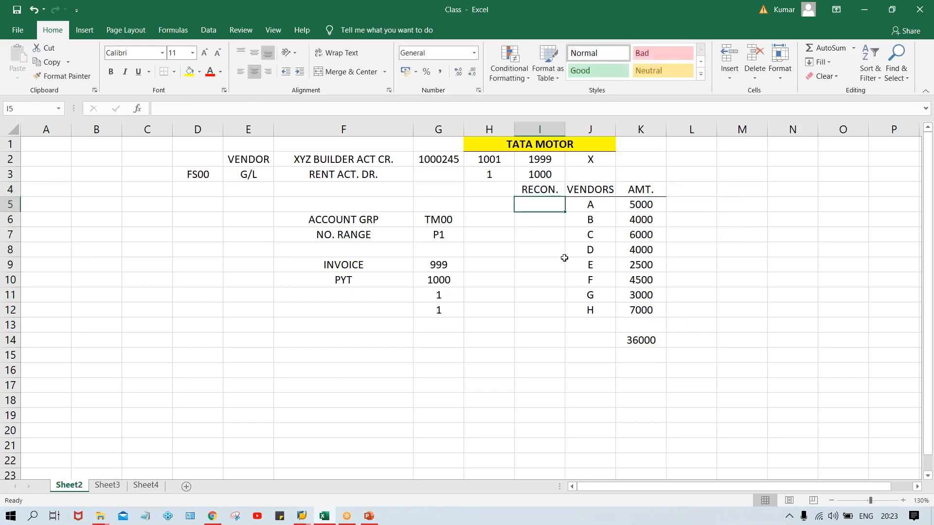
pyautogui.moveTo(538, 191); pyautogui.dragTo(635, 191)
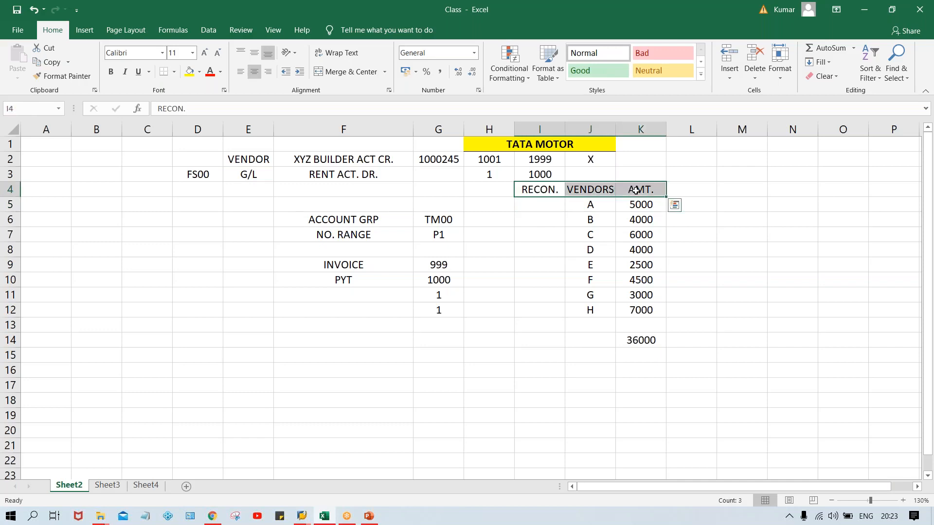
pyautogui.hotkey('ctrl', 'b')
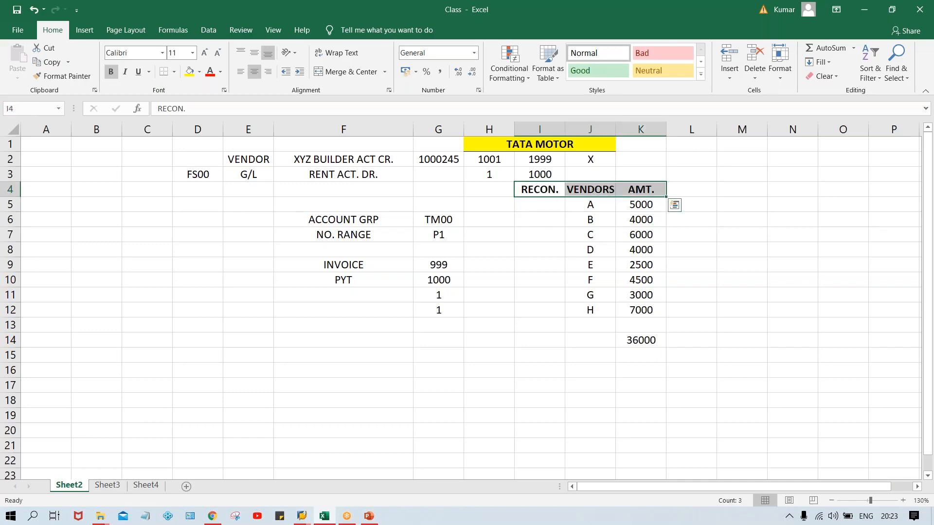
# - Enter reconciliation account 2000 in I5 and fill it down to I12 for vendors A to H
pyautogui.click(541, 205)
pyautogui.write('2000')
pyautogui.press('Return')
pyautogui.click(549, 205)
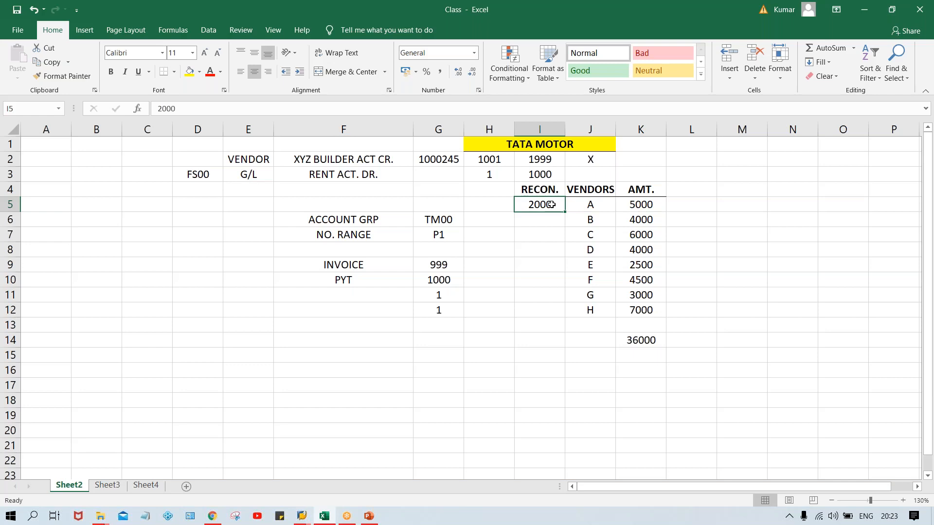
pyautogui.click(595, 205)
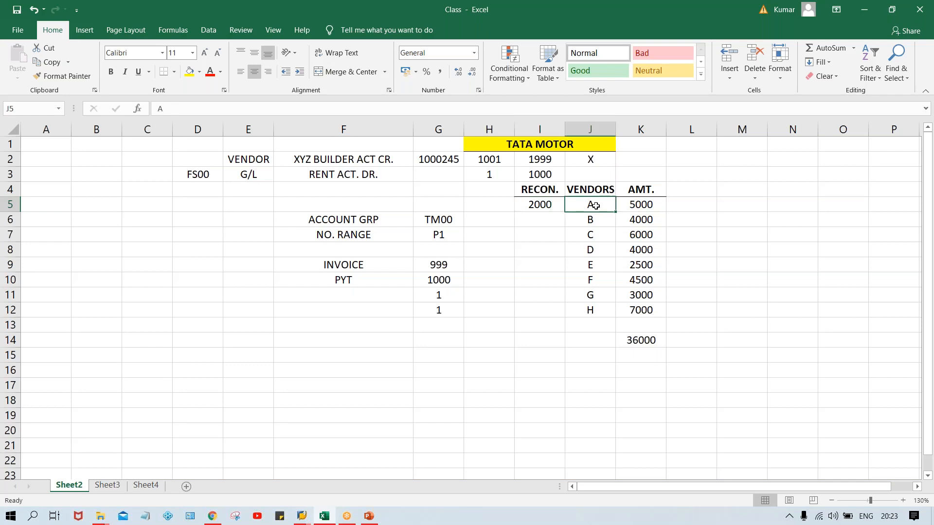
pyautogui.moveTo(535, 205); pyautogui.dragTo(538, 310)
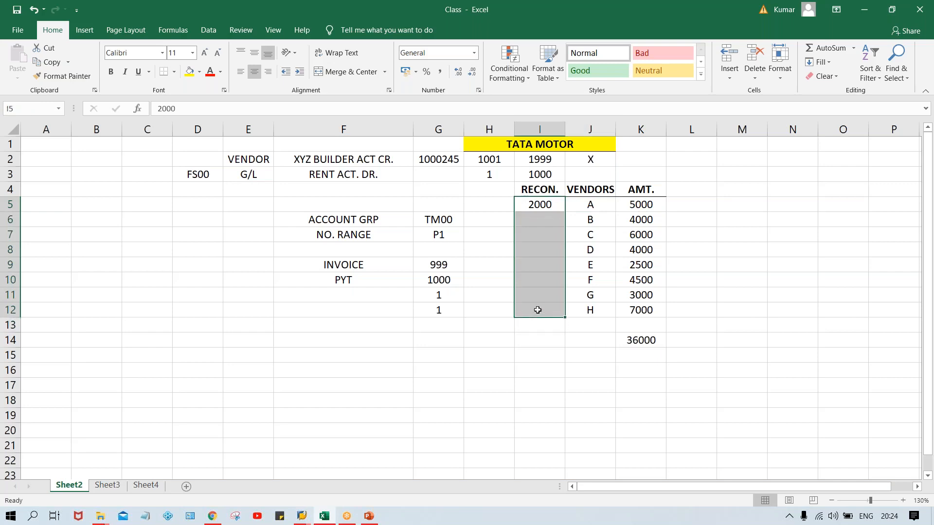
pyautogui.hotkey('ctrl', 'd')
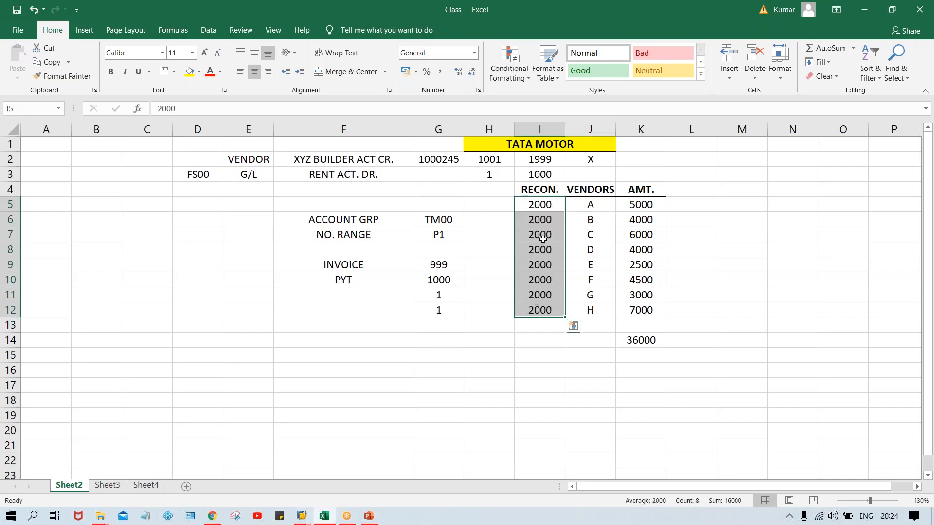
# - Trace how each vendor's amount in column K relates to its vendor letter and reconciliation account in column I
pyautogui.click(542, 238)
pyautogui.click(539, 283)
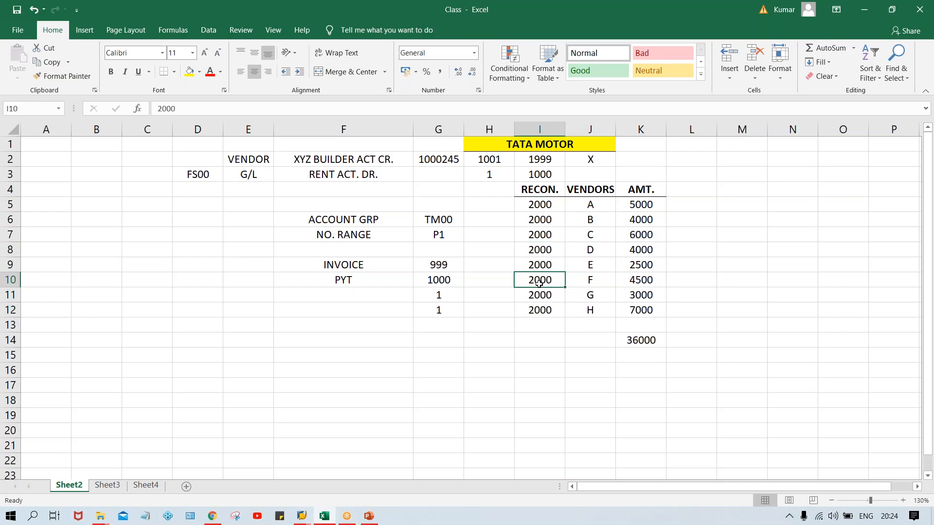
pyautogui.click(645, 210)
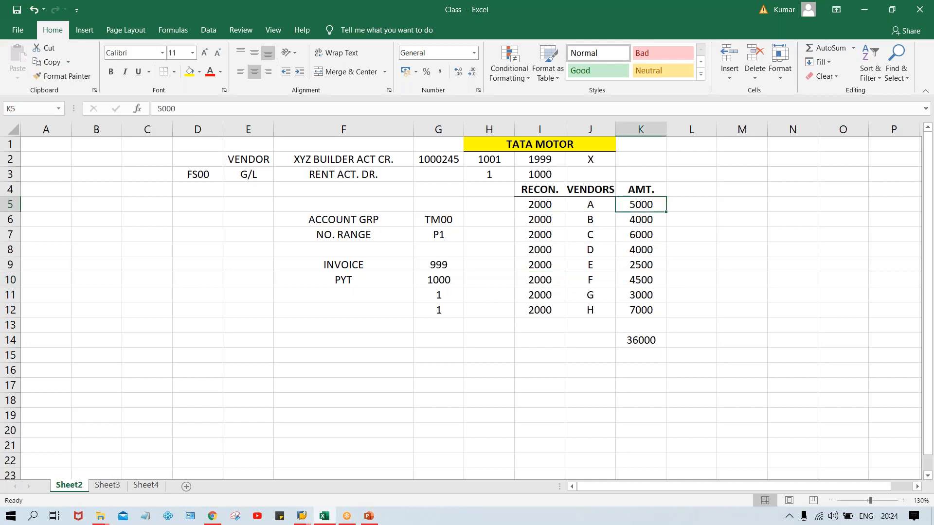
pyautogui.click(593, 206)
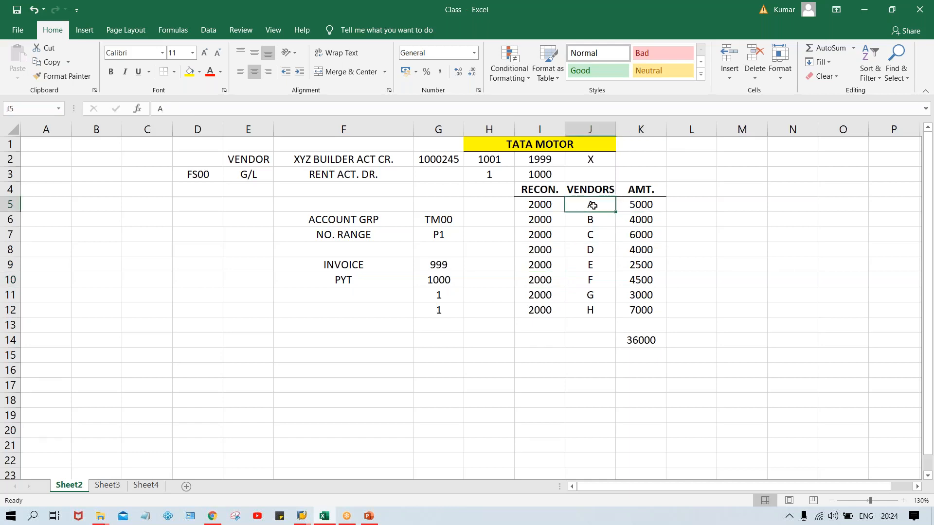
pyautogui.click(644, 205)
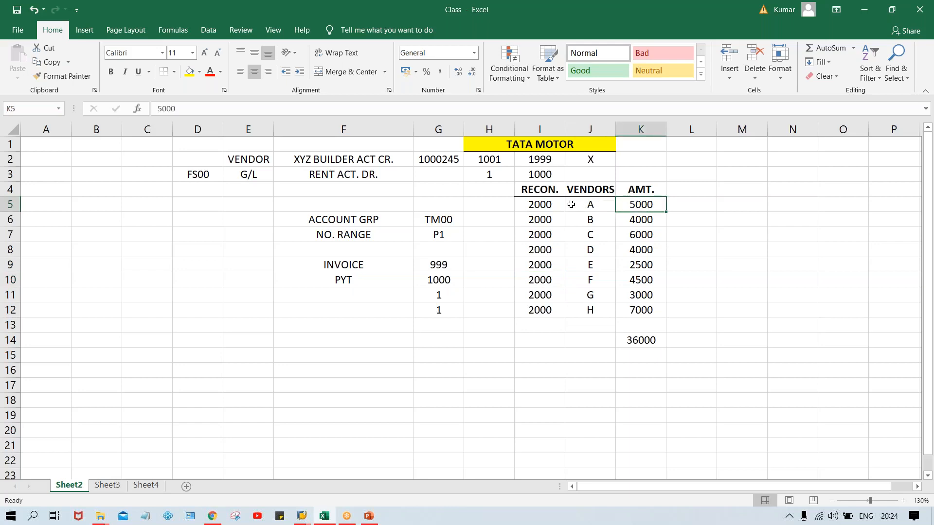
pyautogui.click(548, 207)
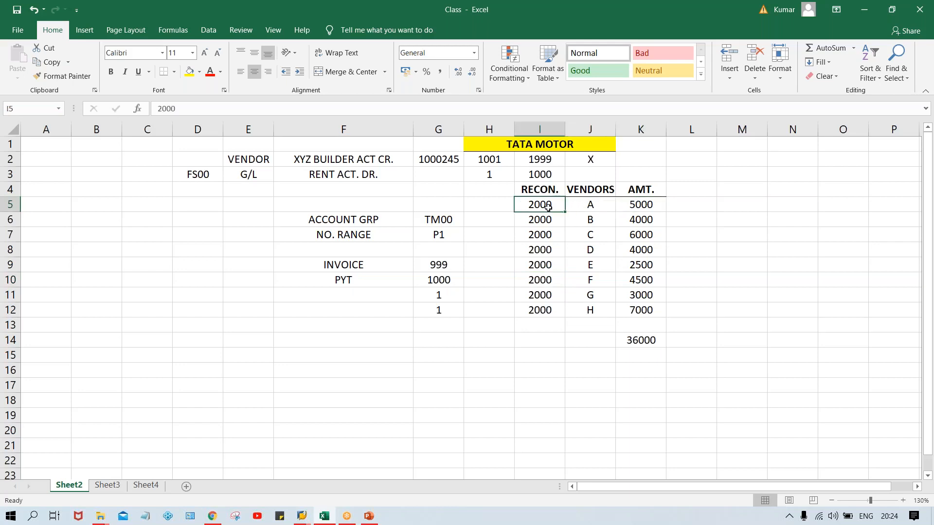
pyautogui.click(648, 221)
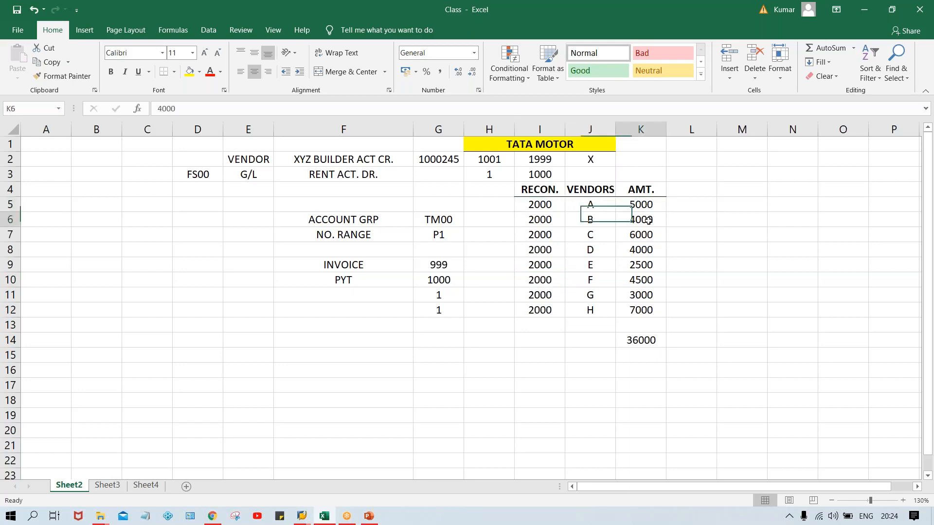
pyautogui.click(586, 223)
pyautogui.click(521, 222)
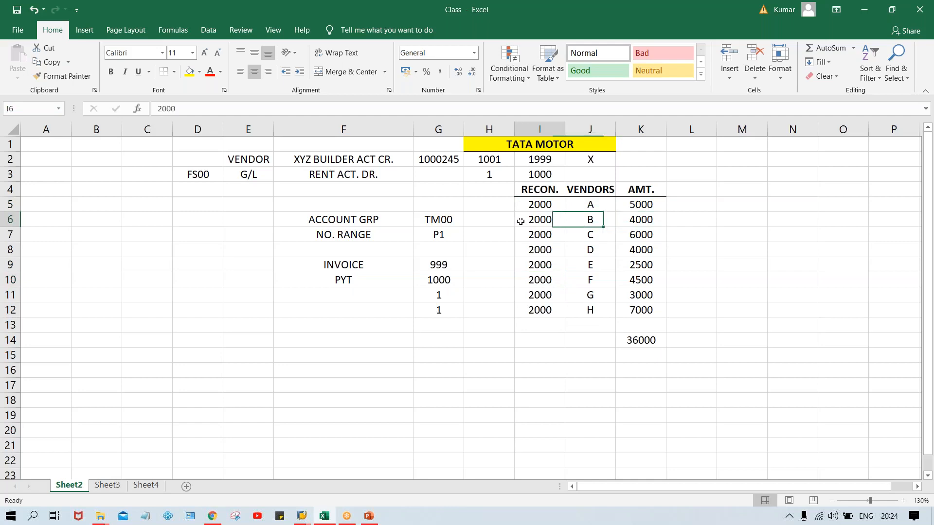
pyautogui.click(641, 236)
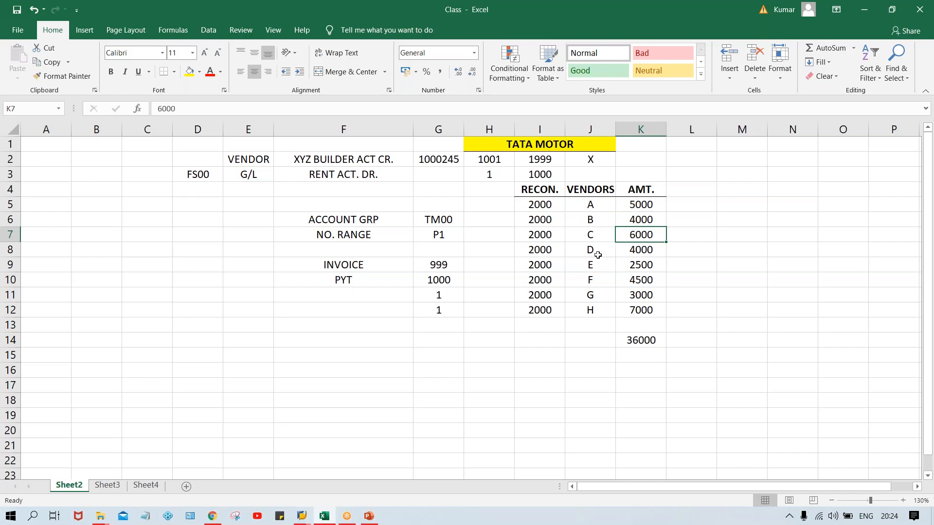
pyautogui.click(591, 235)
pyautogui.click(547, 234)
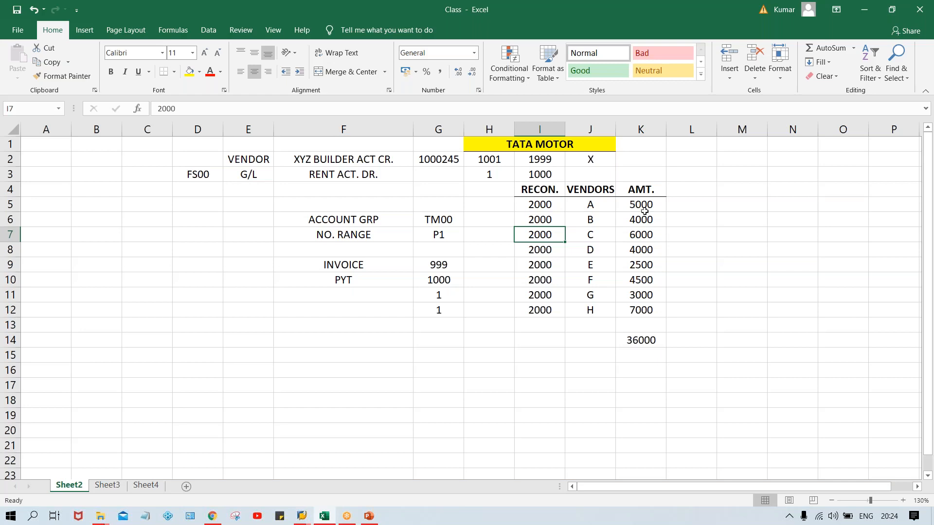
pyautogui.click(642, 209)
pyautogui.moveTo(642, 209); pyautogui.dragTo(653, 315)
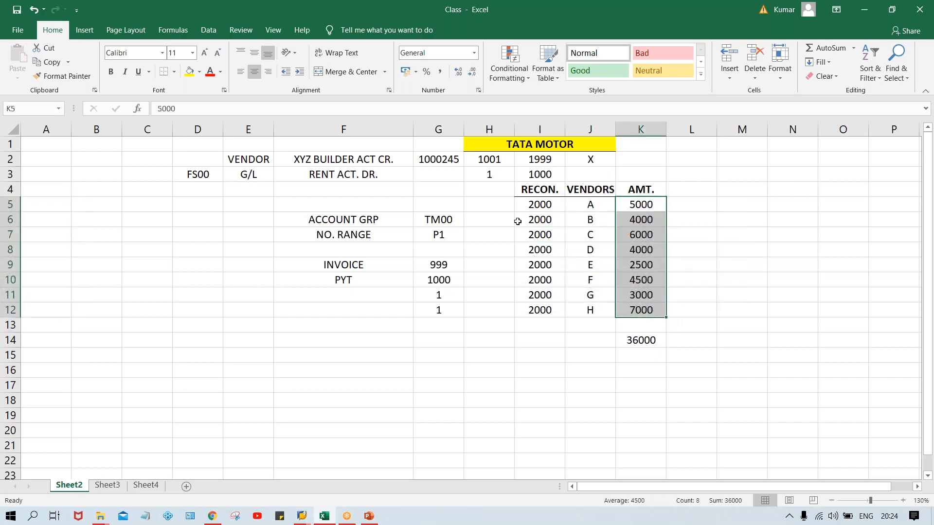
pyautogui.click(535, 206)
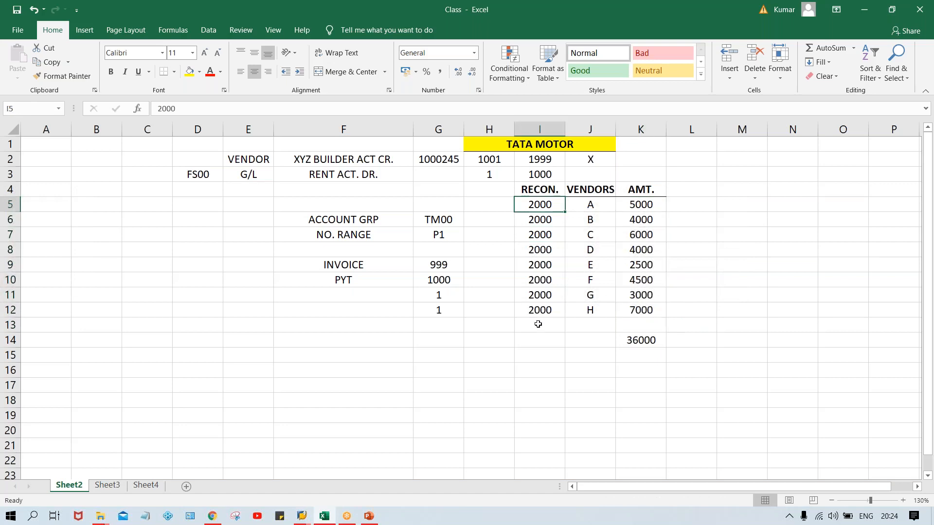
pyautogui.click(537, 232)
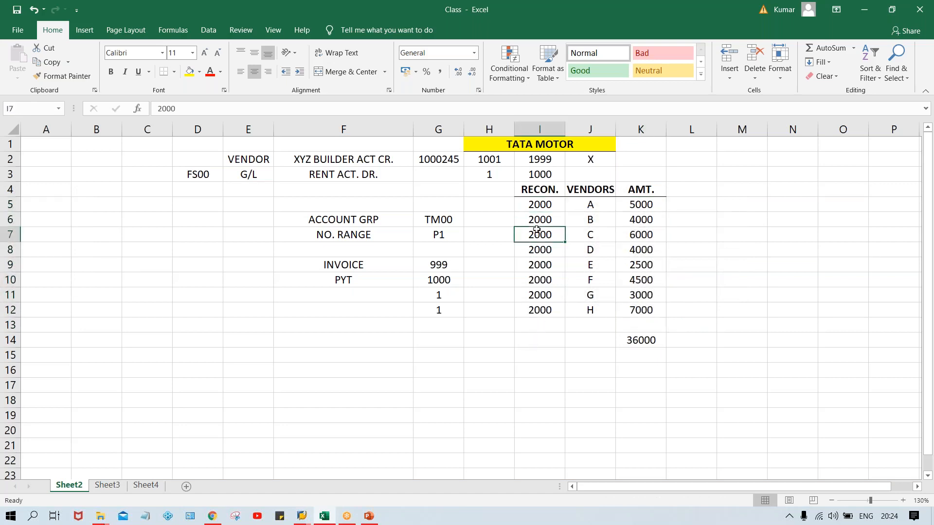
# - Enter the reconciliation account total 36000 in I14
pyautogui.click(539, 341)
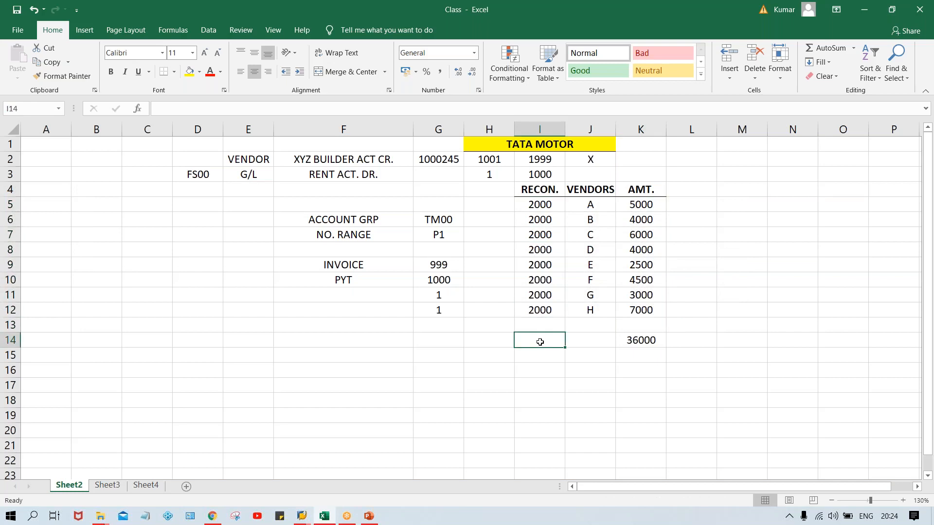
pyautogui.write('36000')
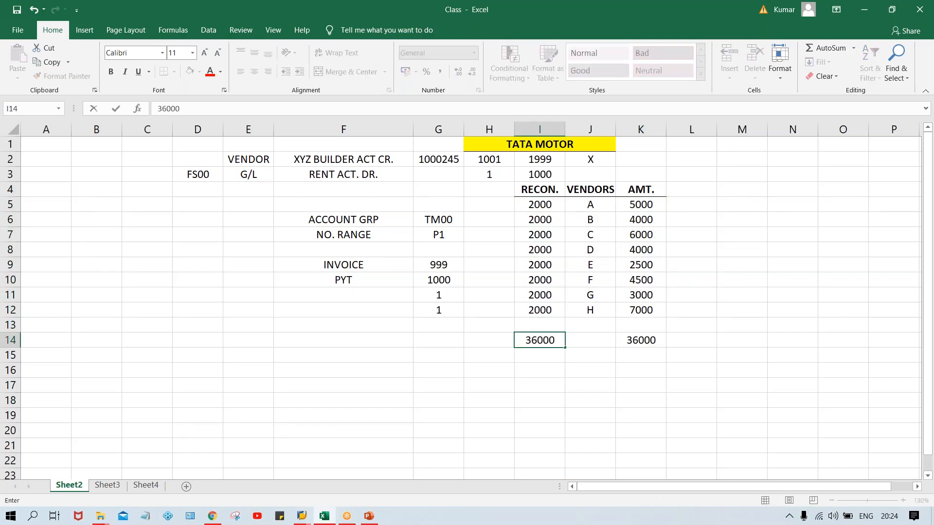
pyautogui.press('Return')
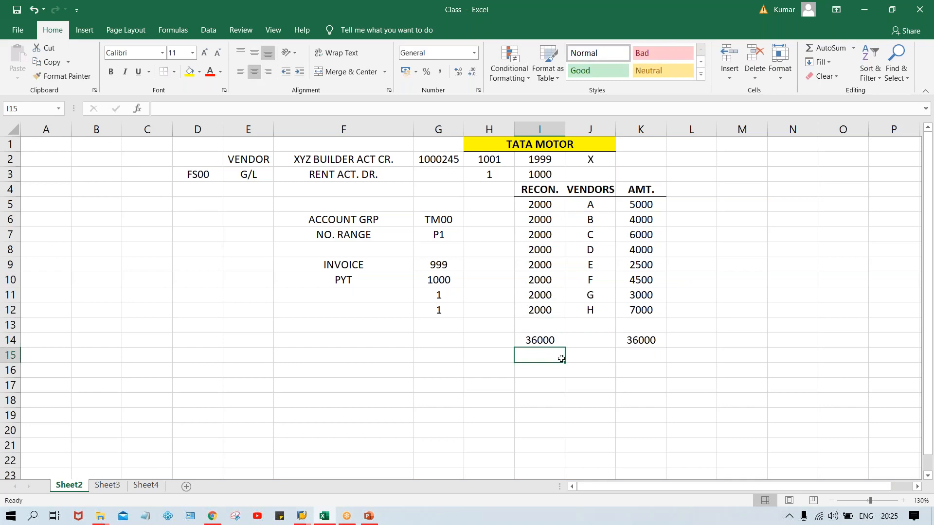
# - Compare the reconciliation total in I14 with the account entries in column I and the individual vendor amounts in column K
pyautogui.click(542, 339)
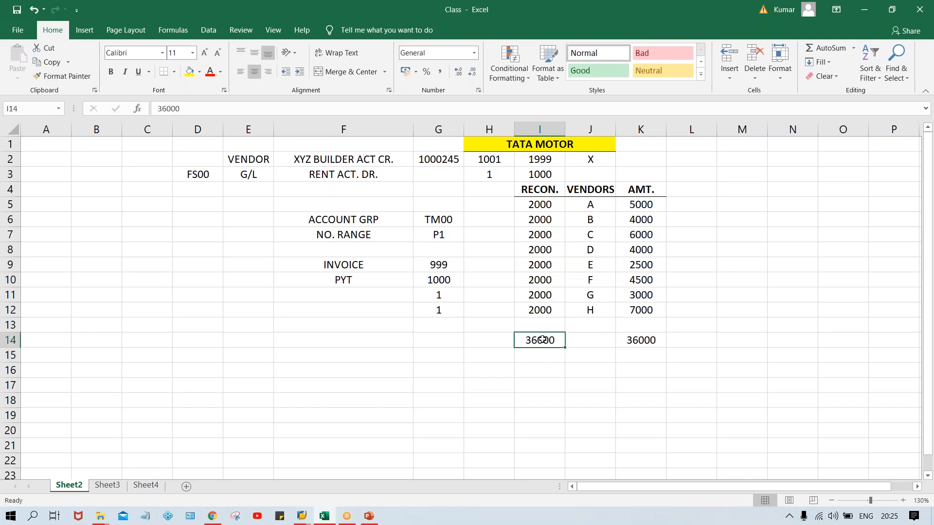
pyautogui.moveTo(635, 204); pyautogui.dragTo(649, 307)
pyautogui.click(539, 314)
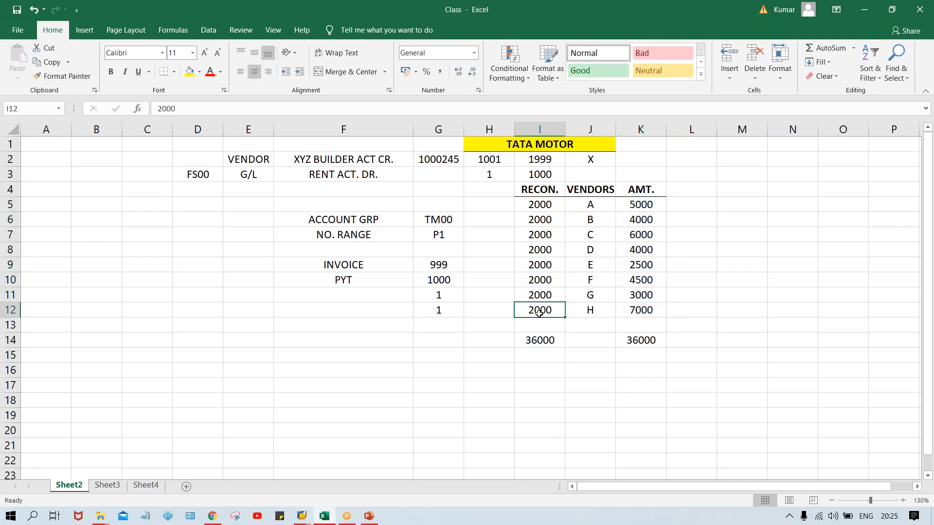
pyautogui.click(538, 341)
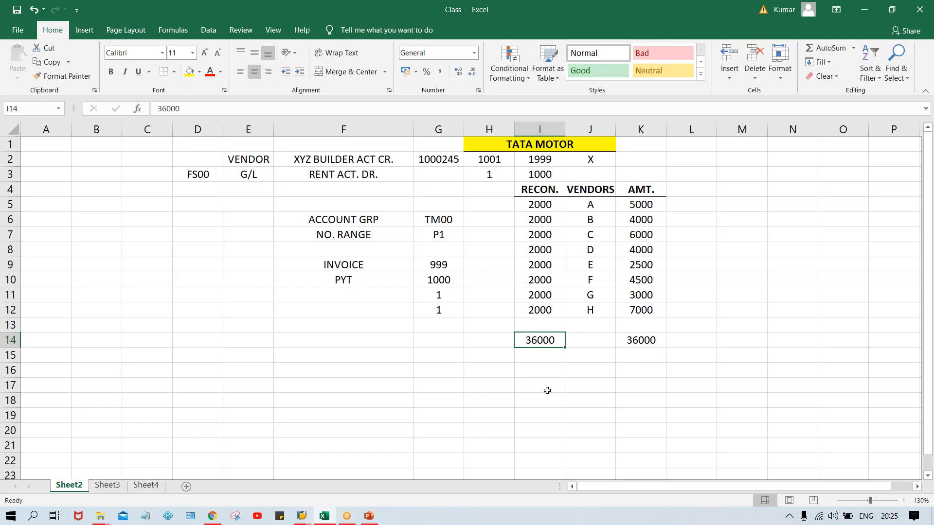
pyautogui.click(533, 314)
pyautogui.click(643, 207)
pyautogui.click(640, 218)
pyautogui.click(641, 233)
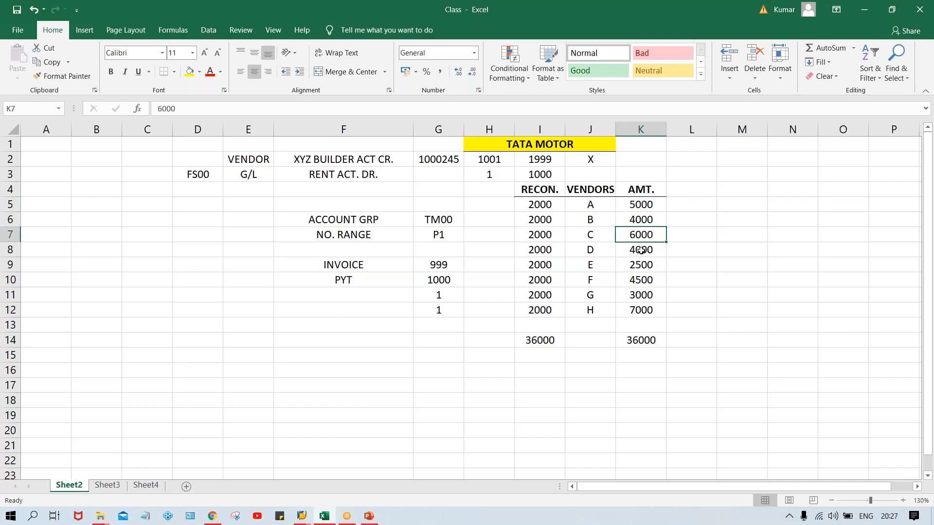
pyautogui.click(641, 251)
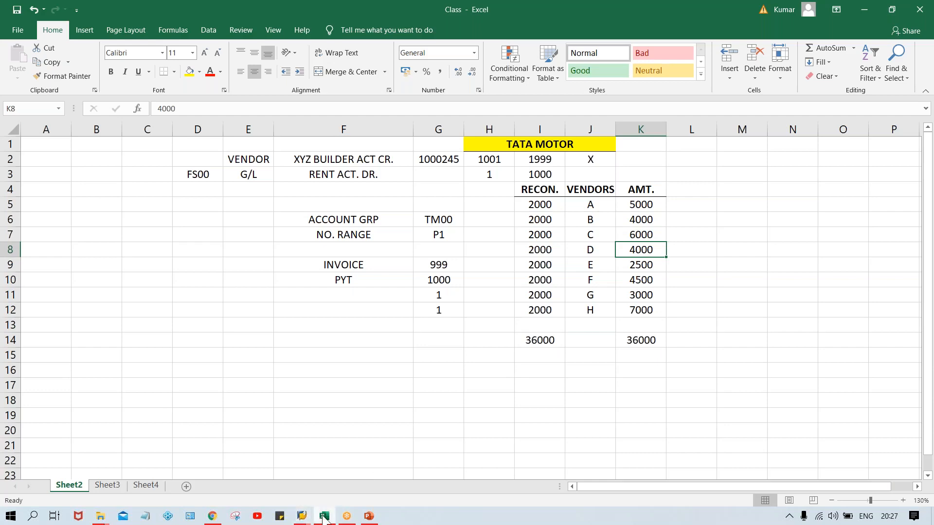
# - Switch to the SAP session for assigning vendor number ranges, try to open transaction FS00 with /NFS00, and dismiss the connection error
pyautogui.moveTo(368, 516)
pyautogui.click(303, 469)
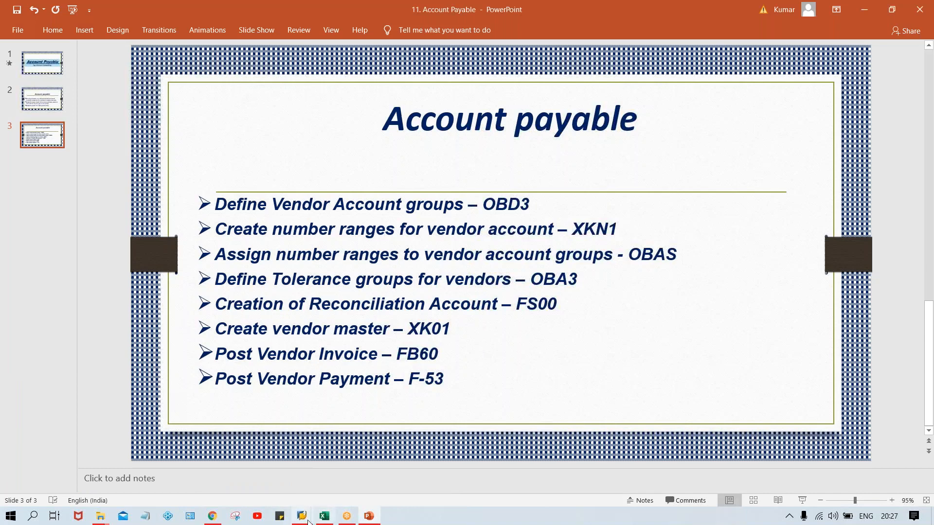
pyautogui.moveTo(307, 522)
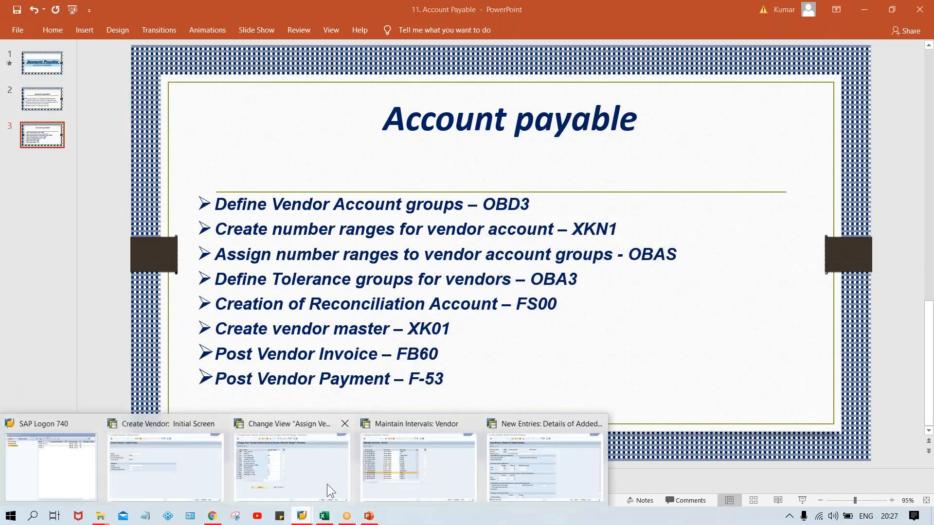
pyautogui.click(327, 483)
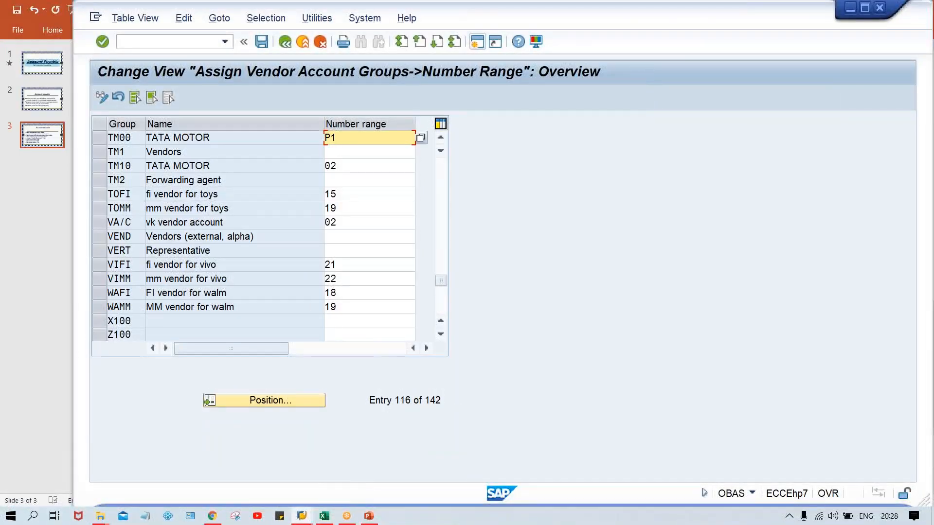
pyautogui.click(153, 37)
pyautogui.write('/NF')
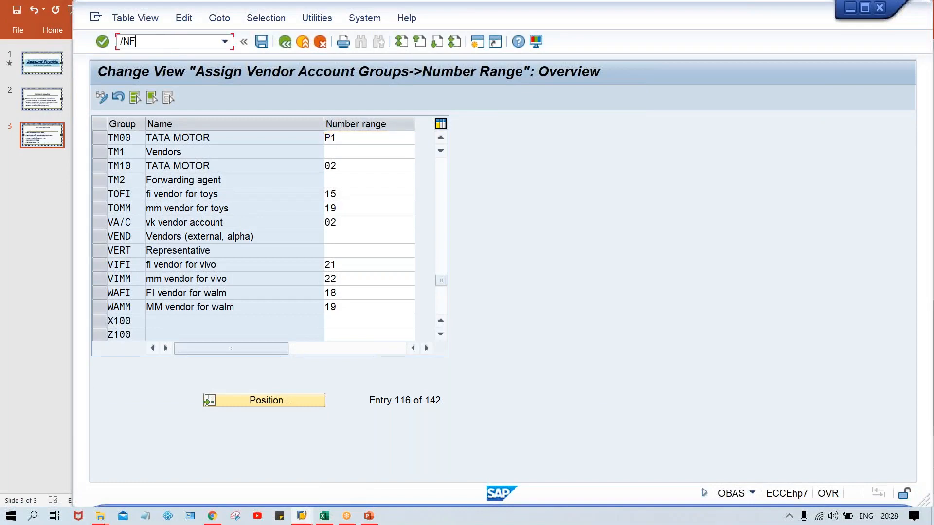
pyautogui.write('S00')
pyautogui.press('Return')
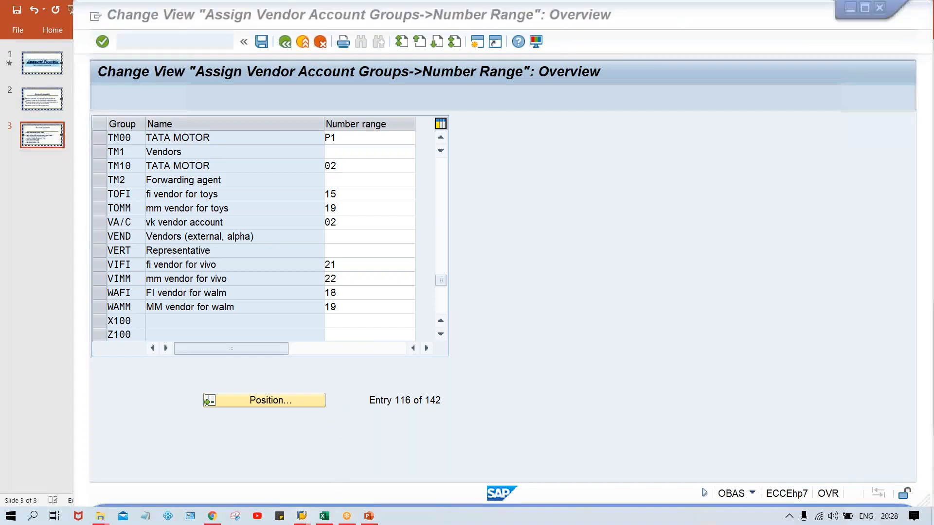
pyautogui.moveTo(302, 517)
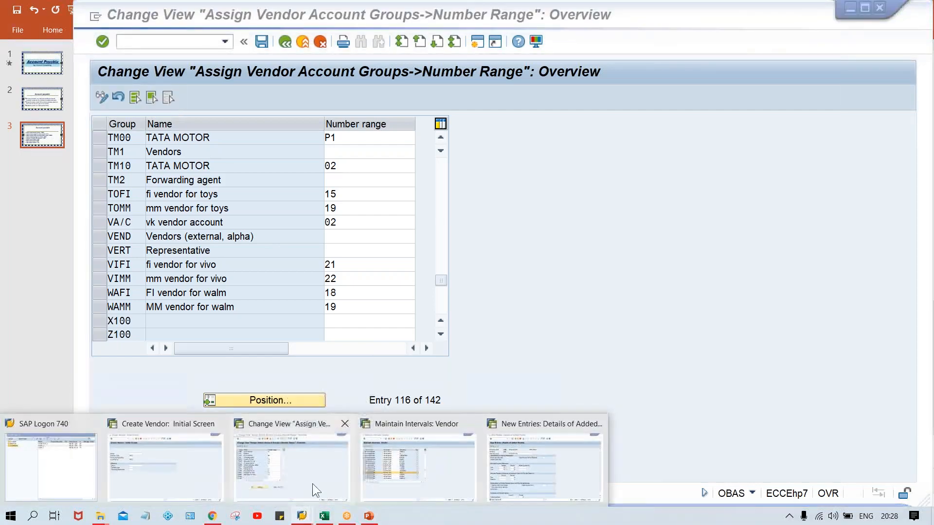
pyautogui.click(568, 305)
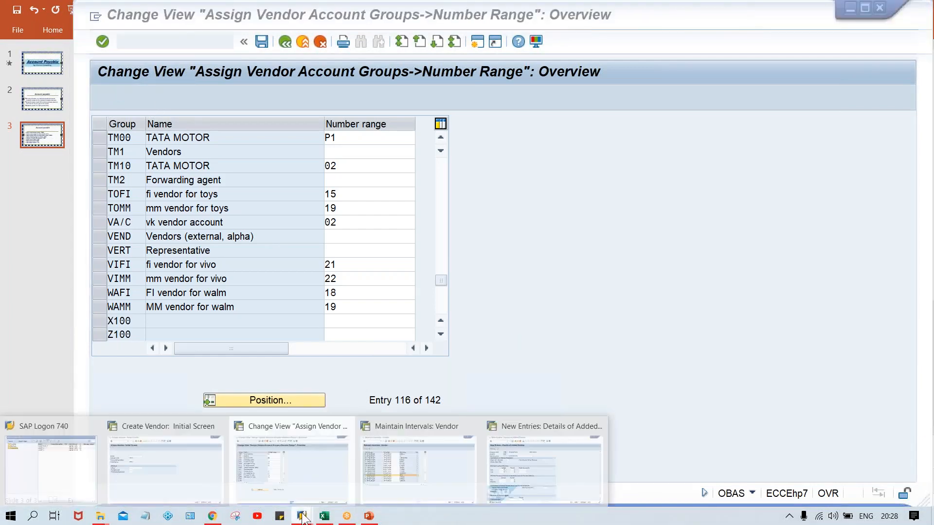
pyautogui.click(549, 319)
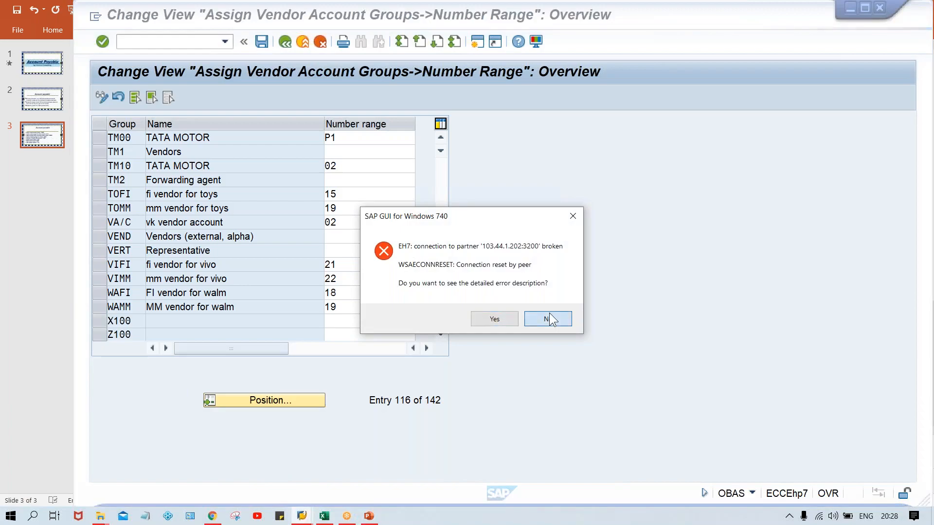
# - Bring up SAP Logon in a maximized window and open the SAP_2 connection
pyautogui.click(301, 516)
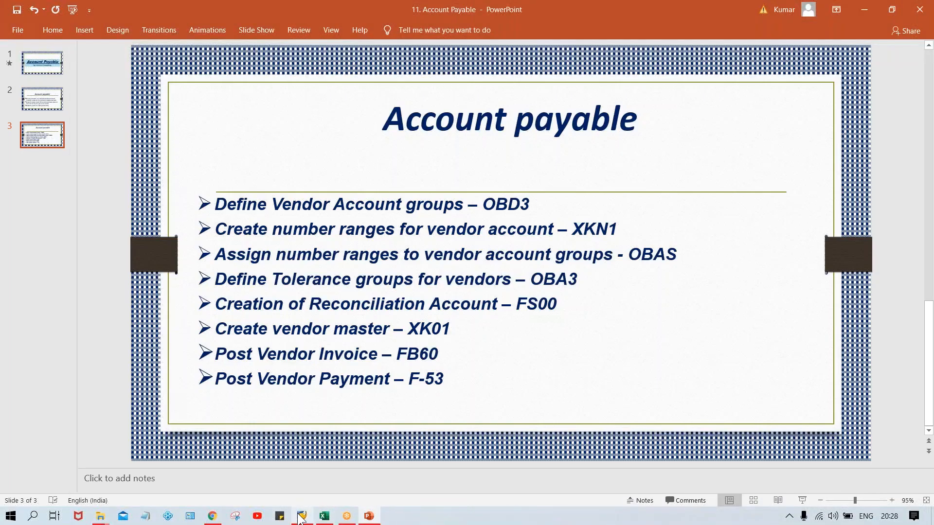
pyautogui.click(301, 516)
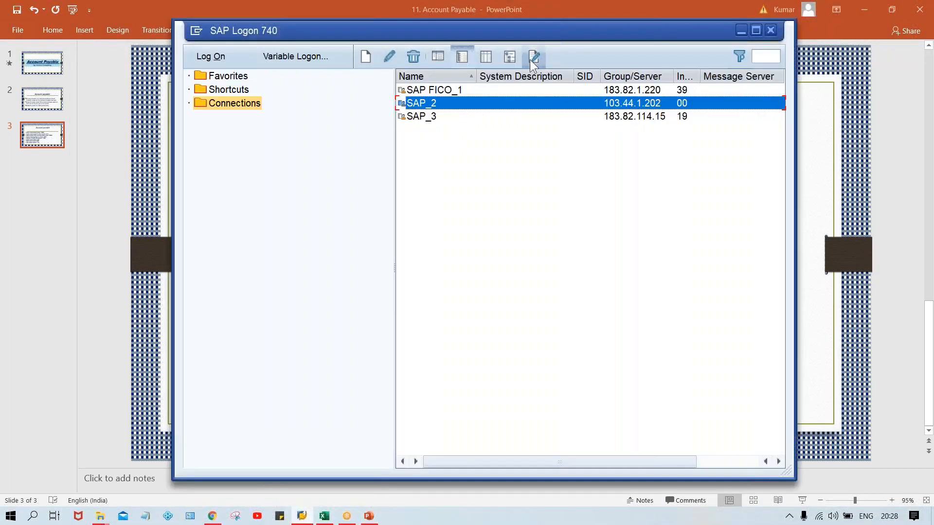
pyautogui.doubleClick(550, 27)
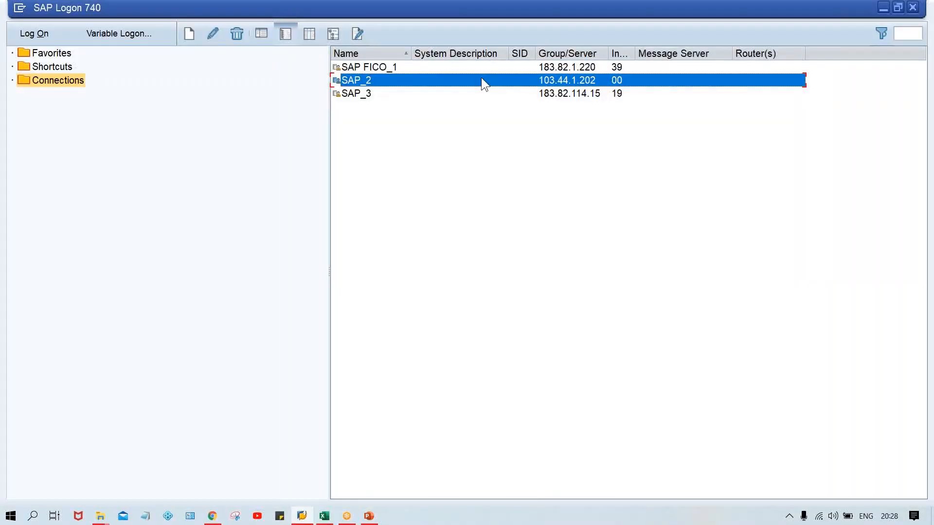
pyautogui.doubleClick(482, 80)
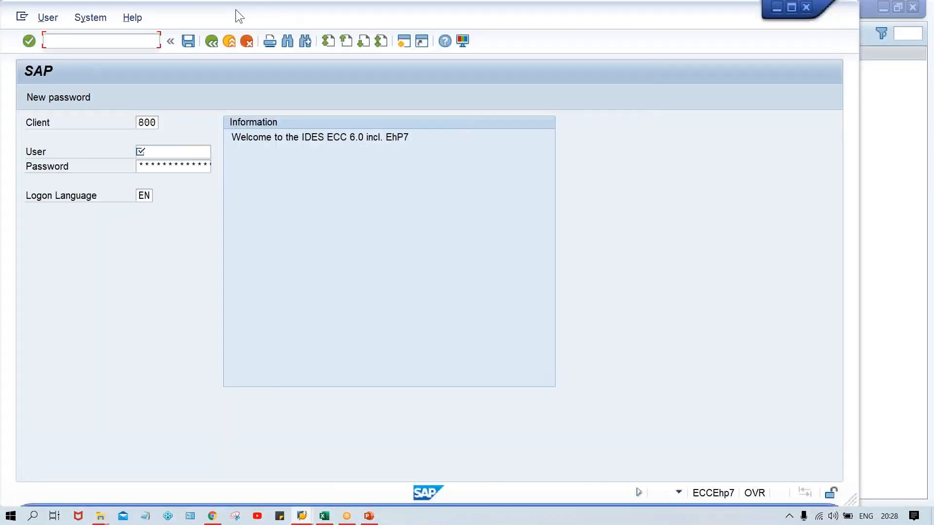
# - Fill in the user name and account password on the SAP logon screen for client 800 and log on
pyautogui.click(147, 152)
pyautogui.press('Down')
pyautogui.press('Return')
pyautogui.press('Tab')
pyautogui.press('capslock')
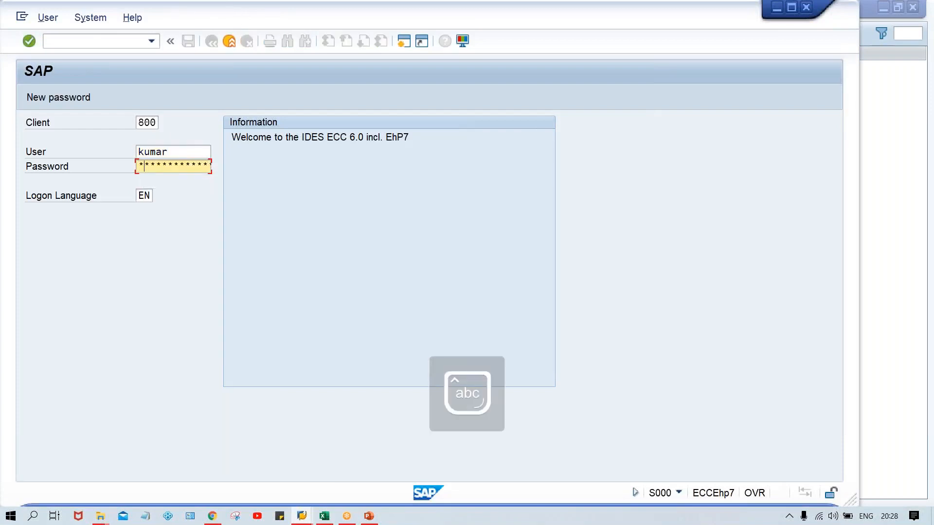
pyautogui.write('*****')
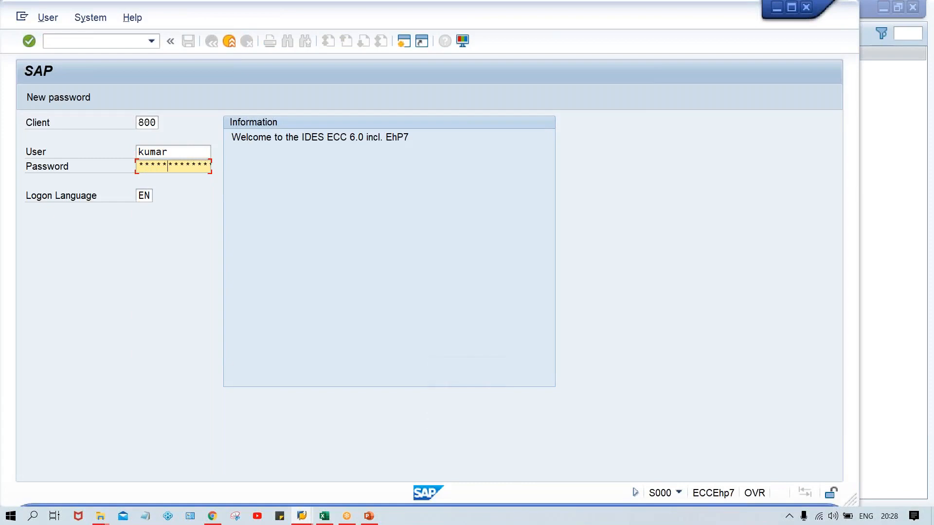
pyautogui.press('Return')
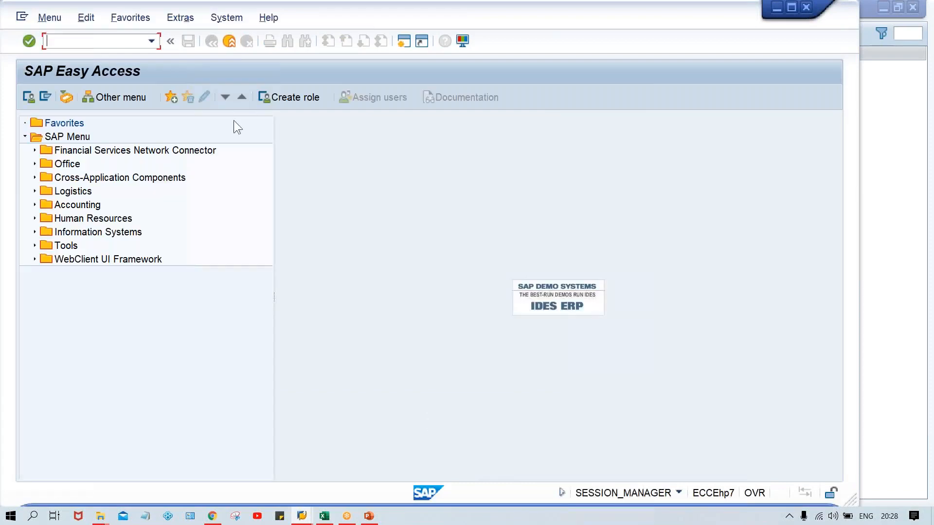
# - Open transaction FS00 to edit G/L accounts centrally
pyautogui.moveTo(608, 20); pyautogui.dragTo(679, 25)
pyautogui.write('fs00')
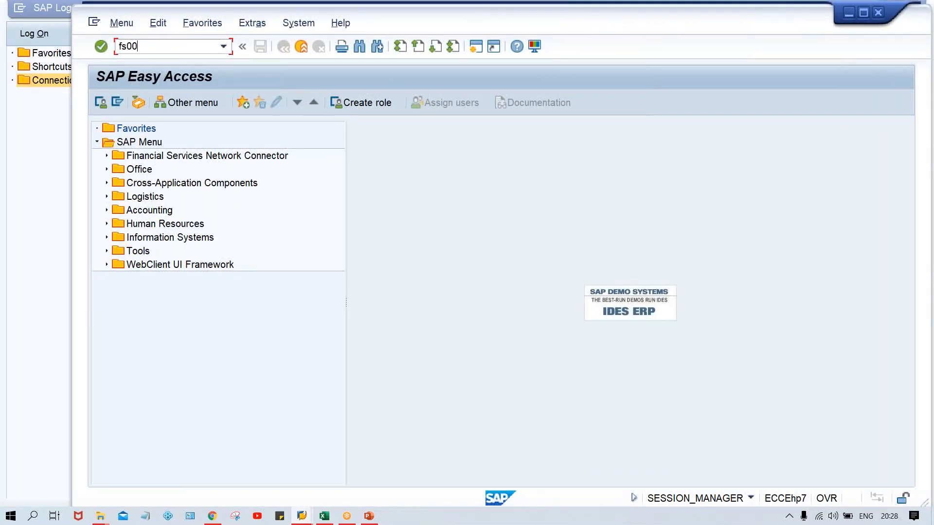
pyautogui.press('Return')
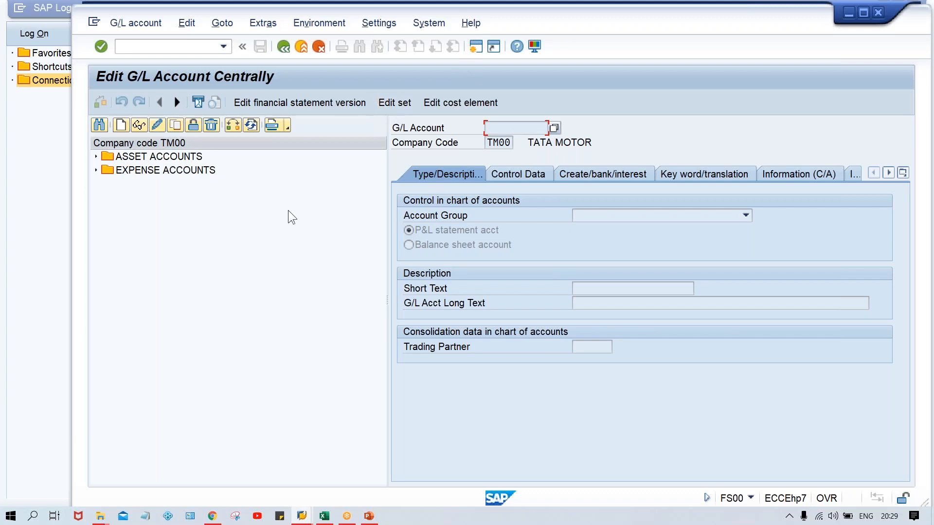
# - Open a second SAP session with transaction OBD4 and position the G/L account groups list at chart of accounts TCOA
pyautogui.click(474, 50)
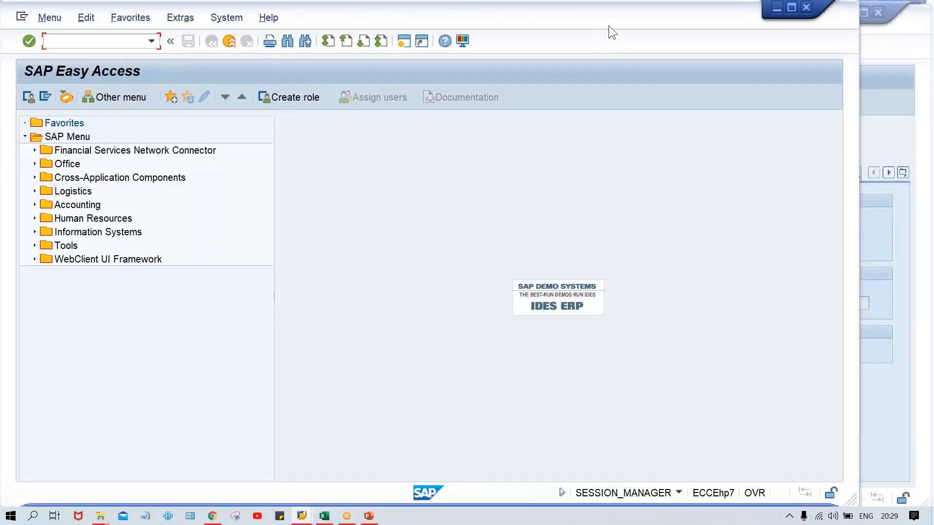
pyautogui.moveTo(606, 25); pyautogui.dragTo(669, 32)
pyautogui.write('OBD4')
pyautogui.press('Return')
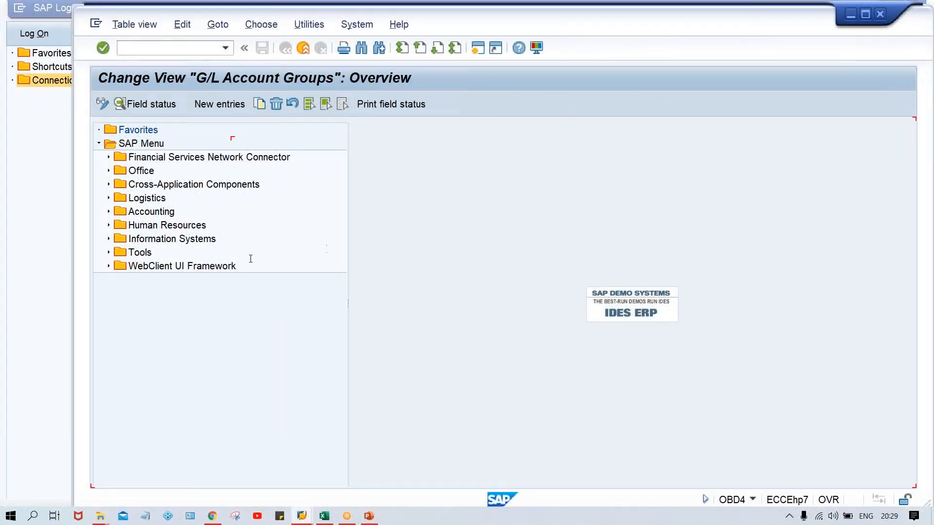
pyautogui.click(272, 475)
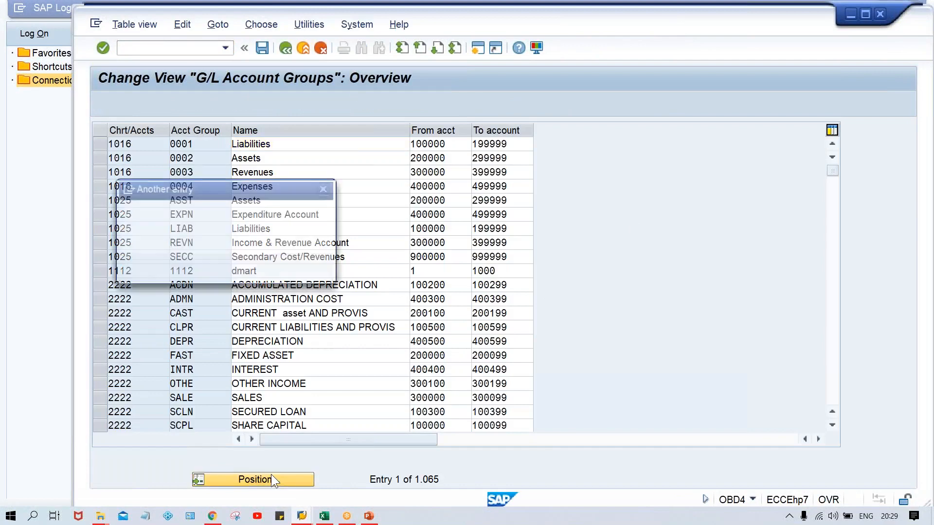
pyautogui.write('TC')
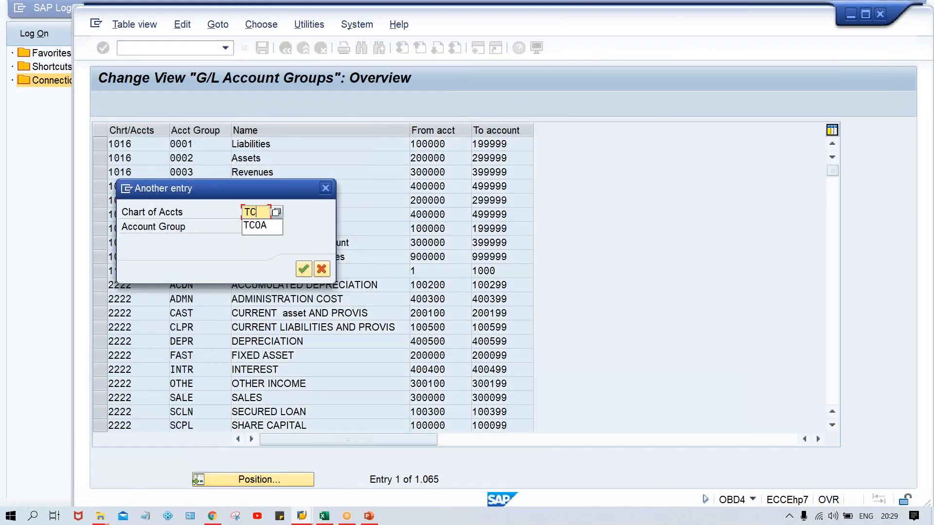
pyautogui.write('OA')
pyautogui.press('Return')
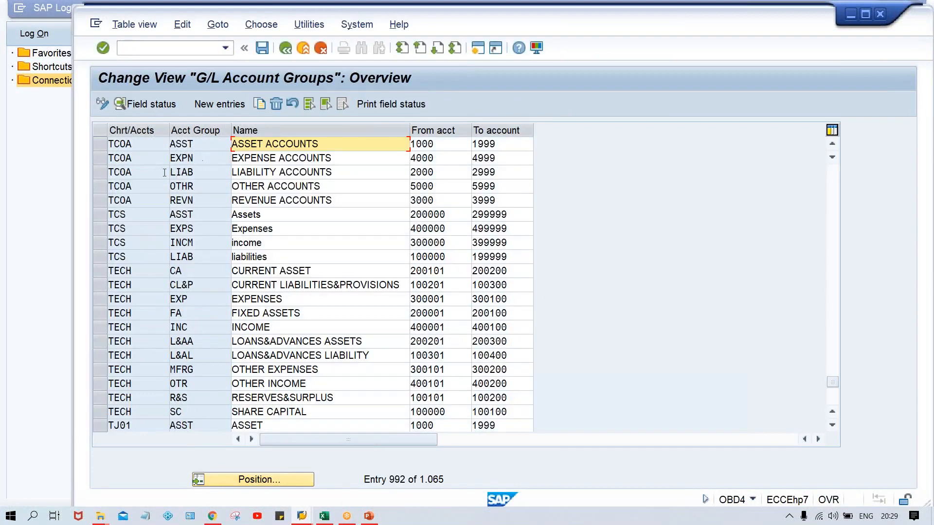
# - Mark the TCOA LIAB (liability accounts) group alone and check its from and to account numbers
pyautogui.click(97, 144)
pyautogui.click(98, 158)
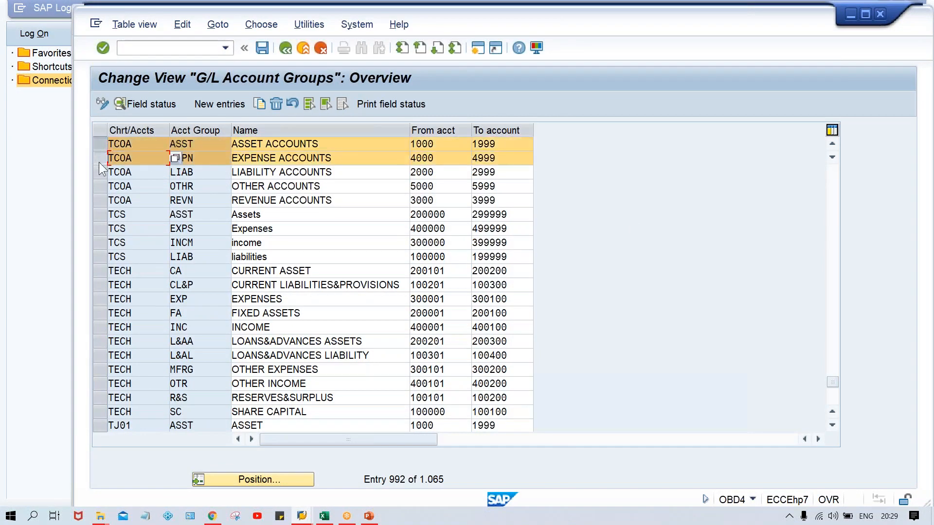
pyautogui.click(98, 173)
pyautogui.click(200, 174)
pyautogui.click(98, 153)
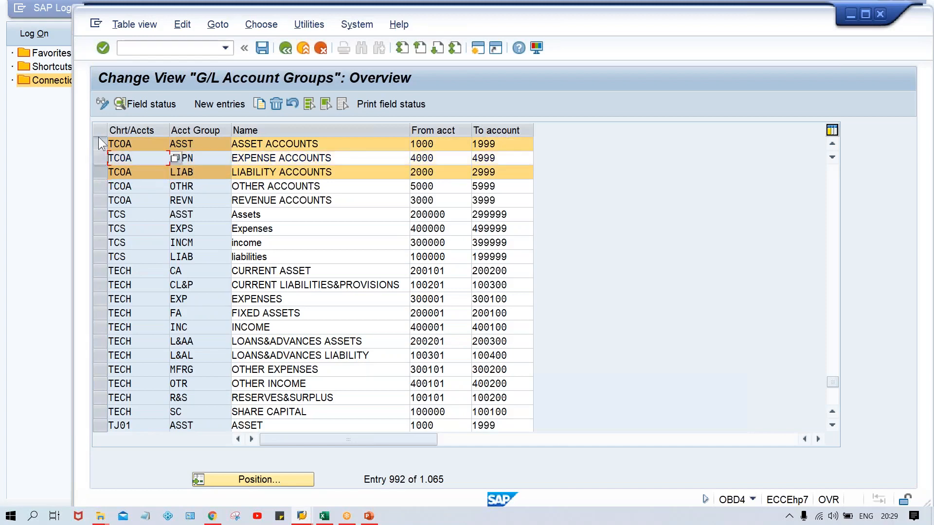
pyautogui.click(99, 144)
pyautogui.click(451, 176)
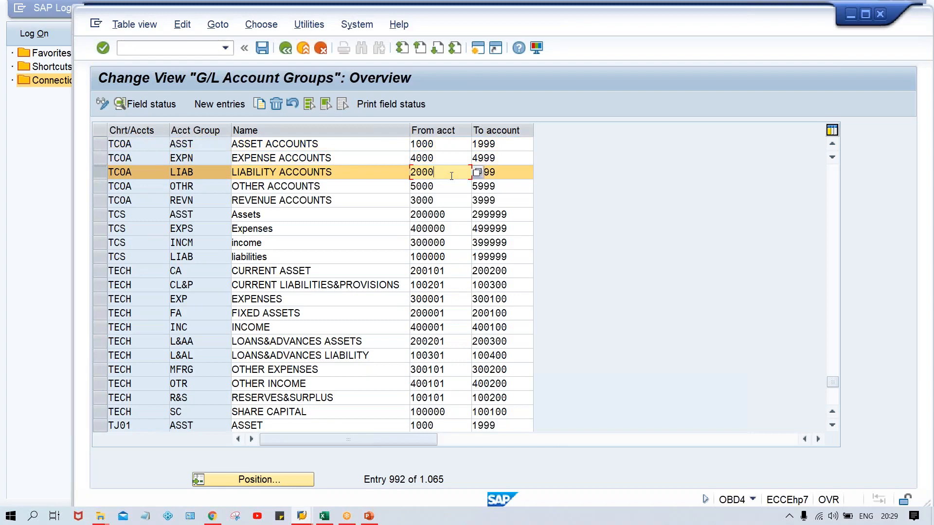
pyautogui.click(510, 174)
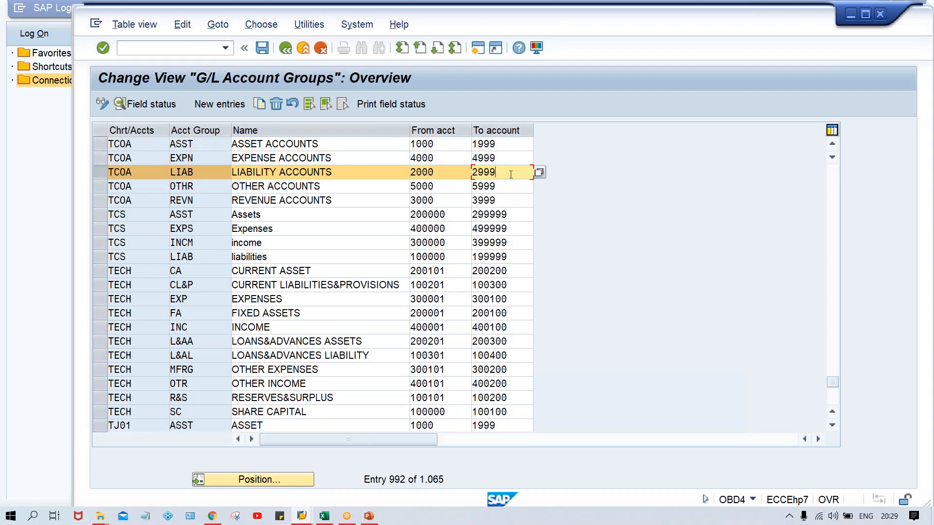
# - Return to the FS00 session and start creating G/L account 2000 in company code TM00
pyautogui.moveTo(302, 515)
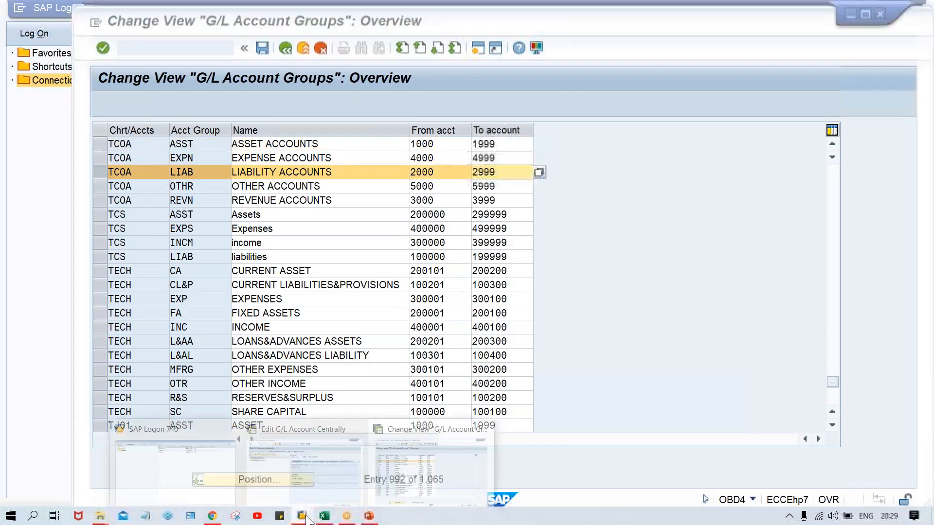
pyautogui.click(320, 470)
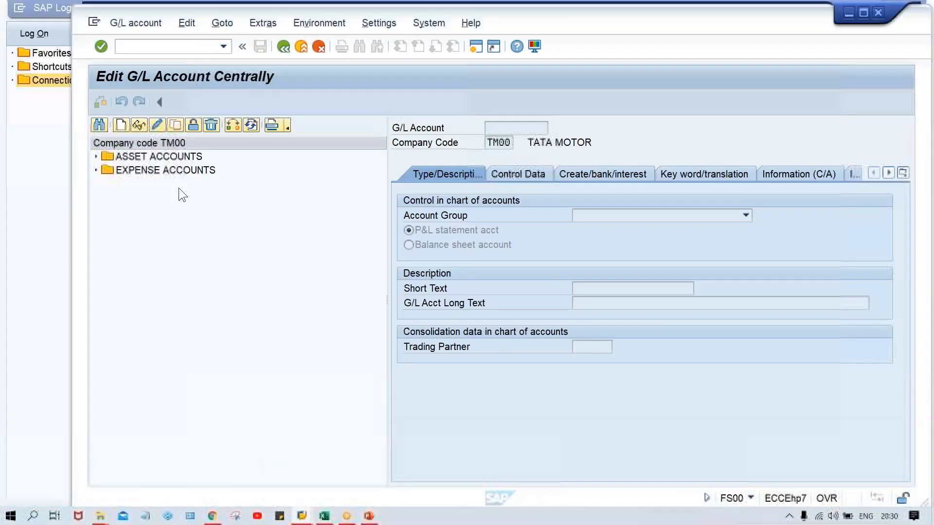
pyautogui.click(122, 125)
pyautogui.write('2000')
pyautogui.press('Return')
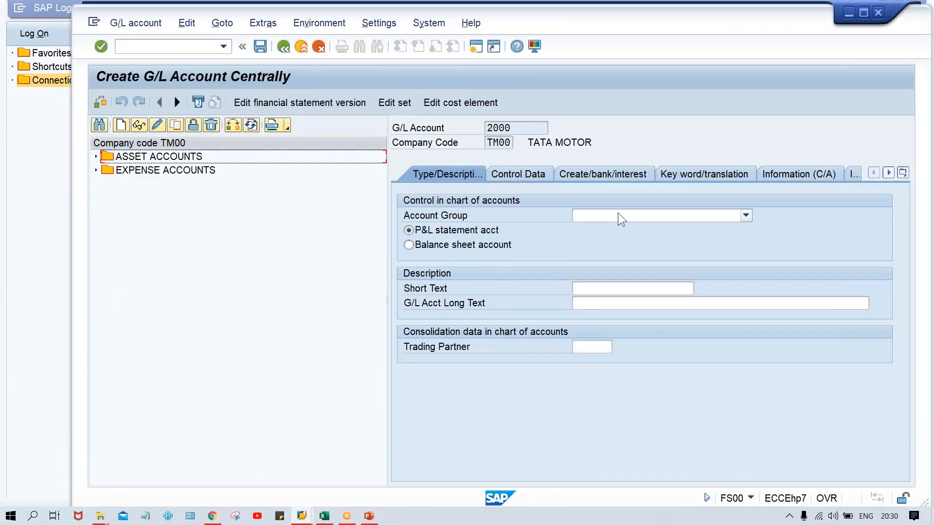
# - Assign the new G/L account to the LIABILITY ACCOUNTS group and classify it as a balance sheet account
pyautogui.click(619, 215)
pyautogui.click(623, 260)
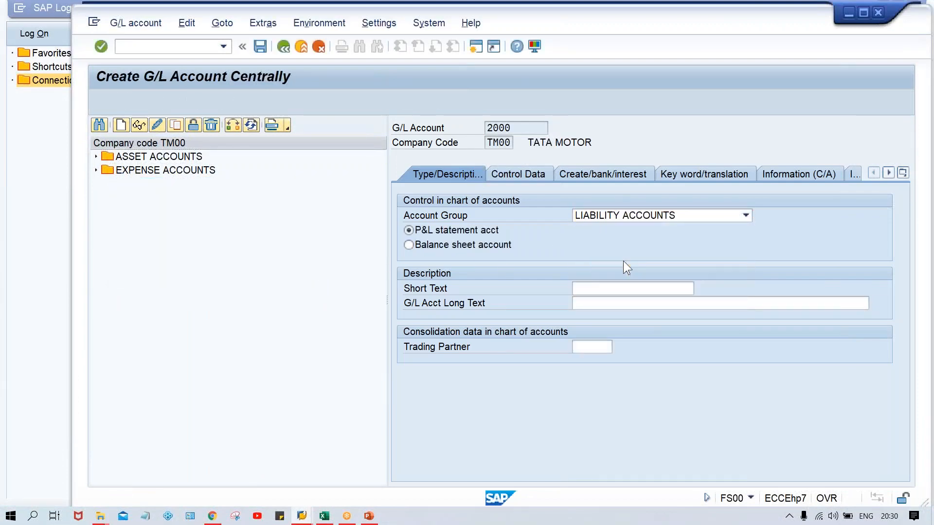
pyautogui.click(476, 247)
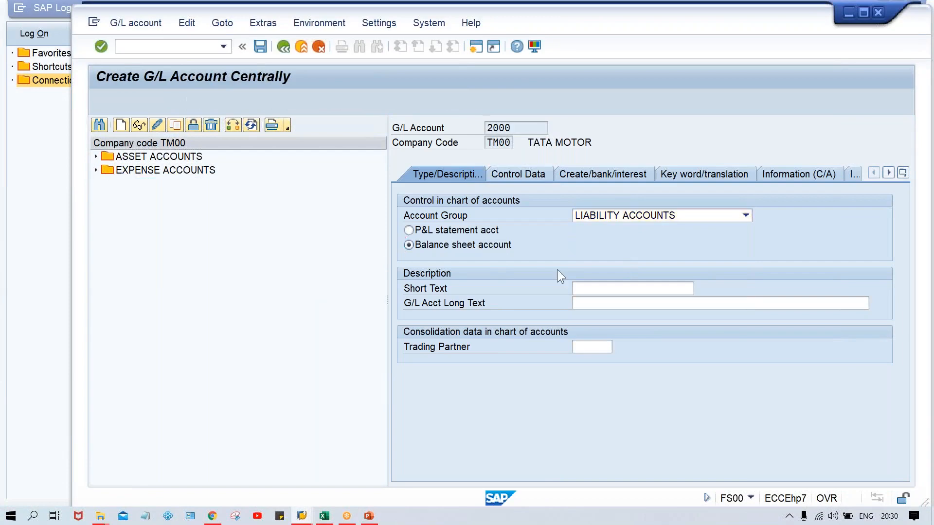
# - Set the short text of G/L account 2000 to ACCOUNT PAYABLE
pyautogui.click(606, 287)
pyautogui.write('A')
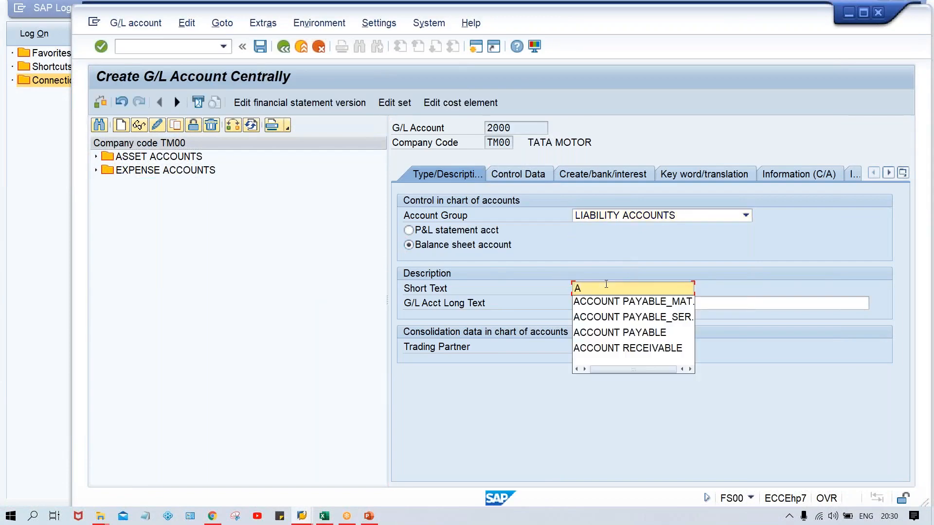
pyautogui.press('Down')
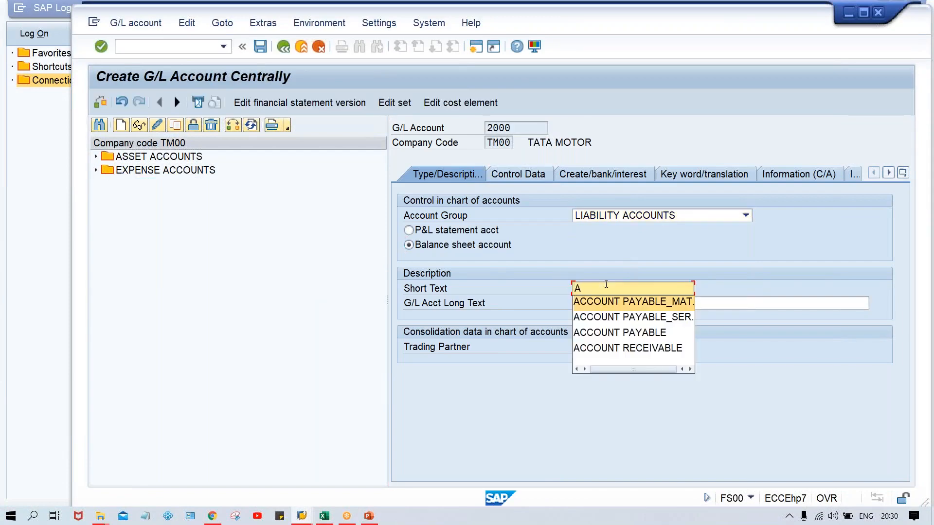
pyautogui.press('Return')
pyautogui.press('BackSpace')
pyautogui.press('BackSpace')
pyautogui.press('BackSpace')
pyautogui.press('BackSpace')
pyautogui.press('BackSpace')
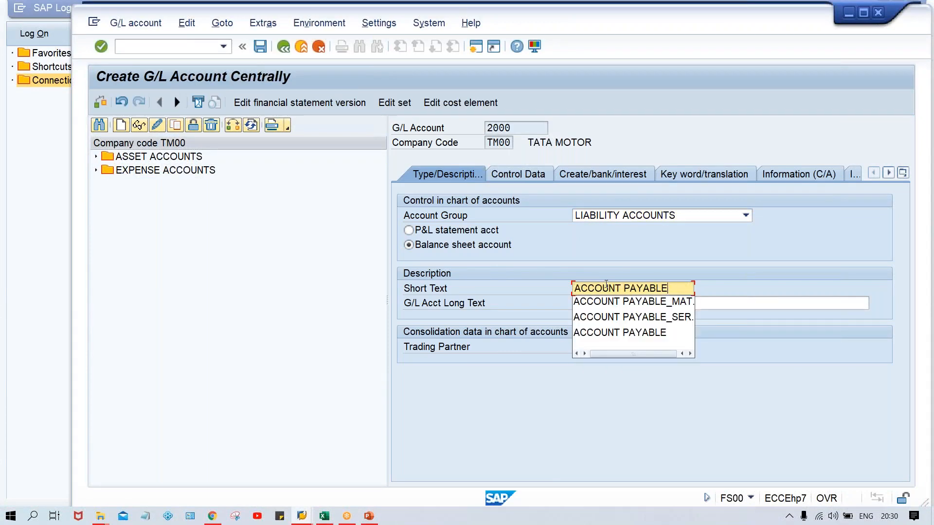
pyautogui.press('Tab')
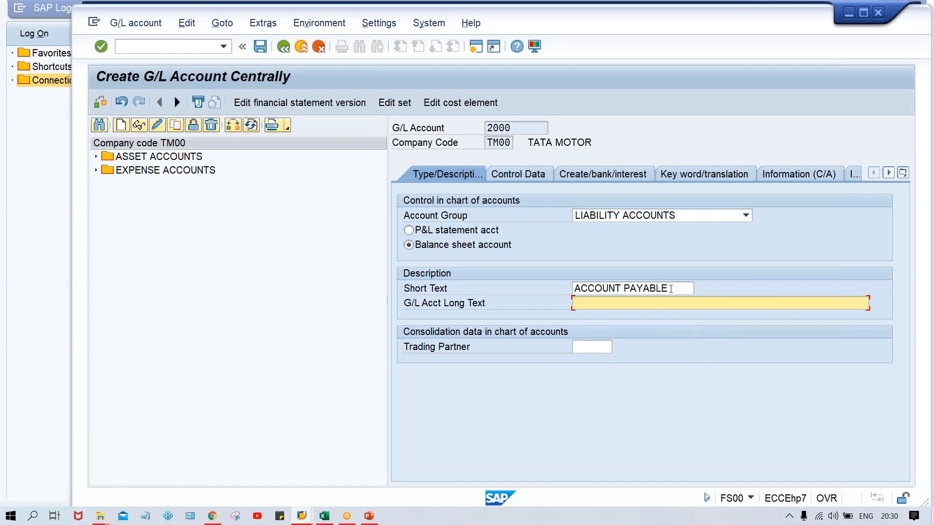
# - Copy the short text ACCOUNT PAYABLE into the G/L account long text
pyautogui.hotkey('shift', 'Tab')
pyautogui.hotkey('ctrl', 'c')
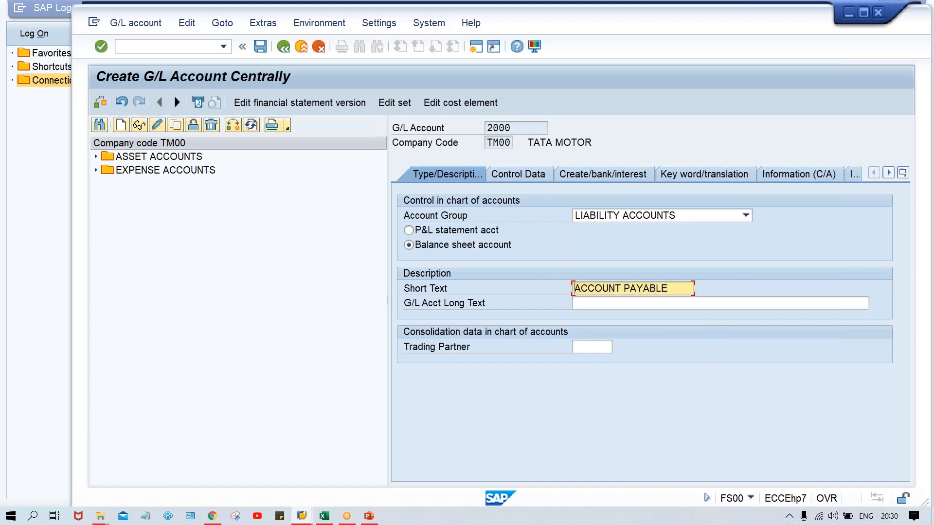
pyautogui.press('Tab')
pyautogui.hotkey('ctrl', 'v')
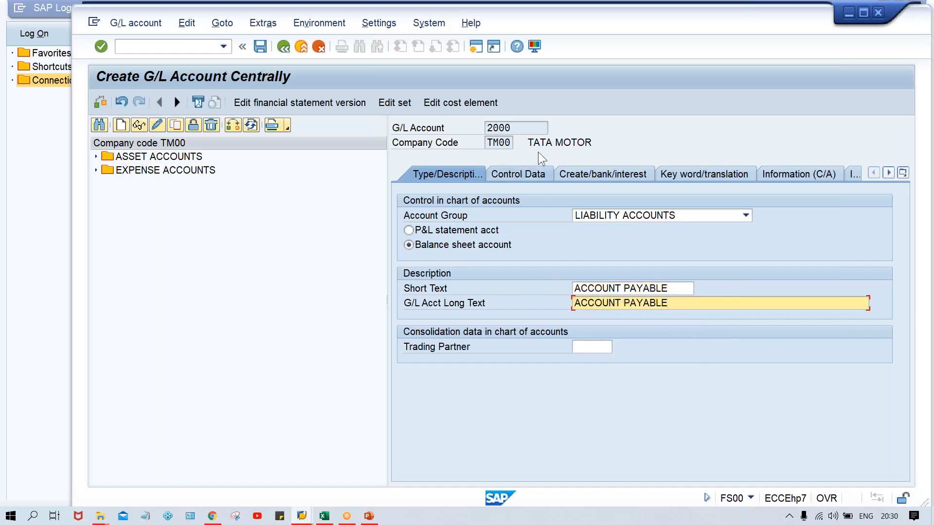
# - Make G/L account 2000 a reconciliation account for the account type Vendors in its control data
pyautogui.click(521, 175)
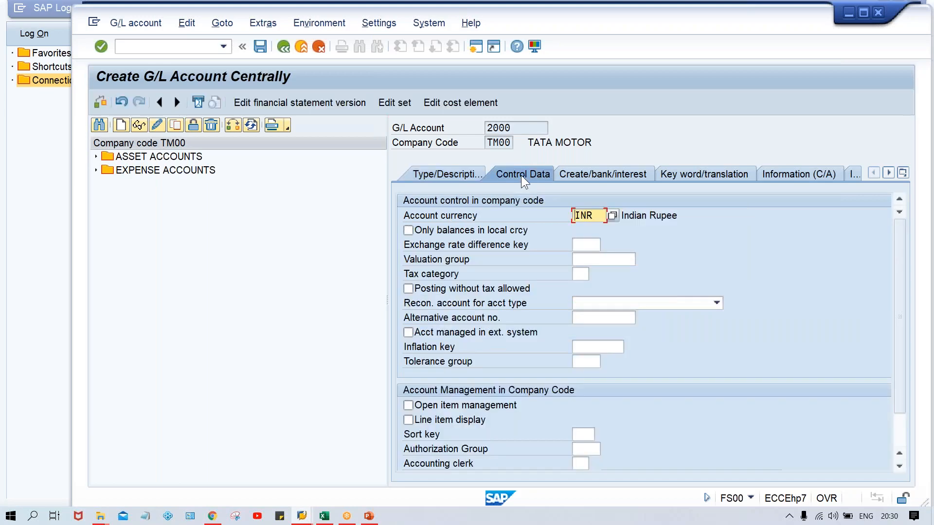
pyautogui.click(681, 304)
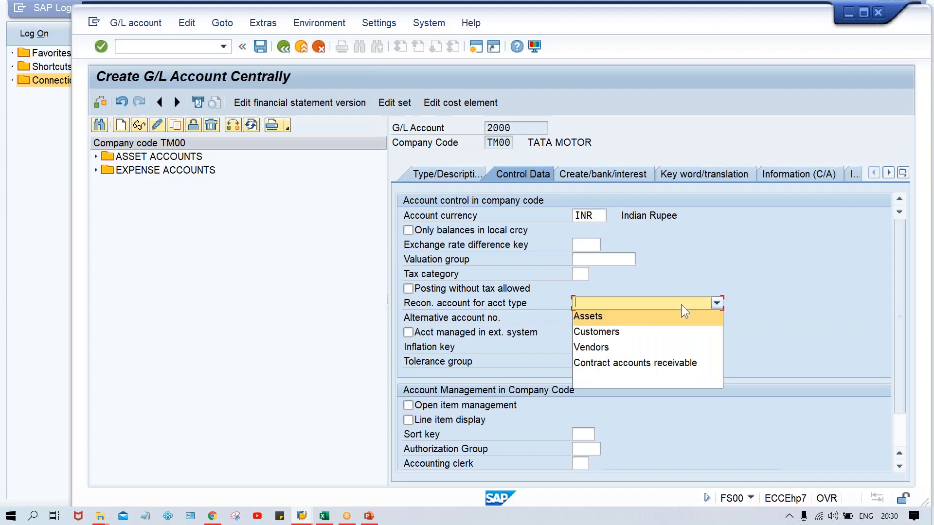
pyautogui.click(633, 347)
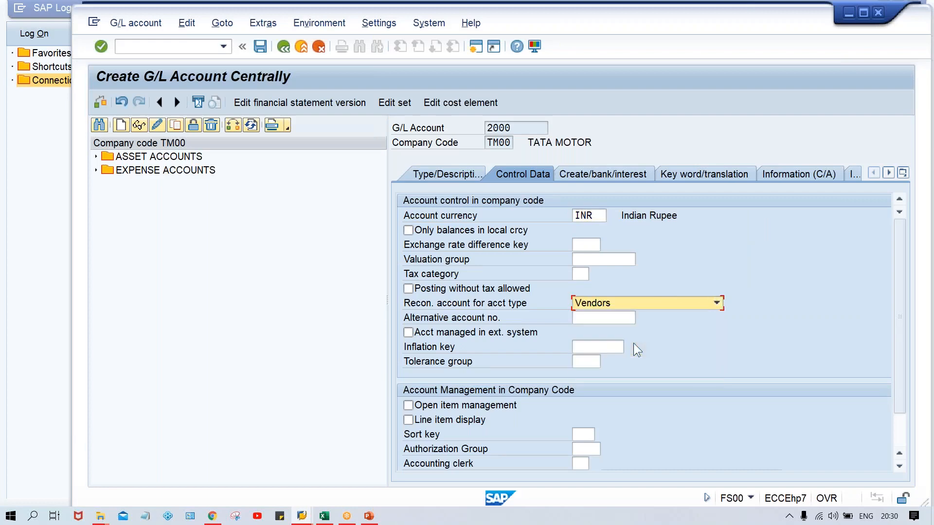
# - Enable line item display for the account and set its sort key to 001
pyautogui.click(466, 422)
pyautogui.click(583, 433)
pyautogui.press('Down')
pyautogui.press('Down')
pyautogui.press('Down')
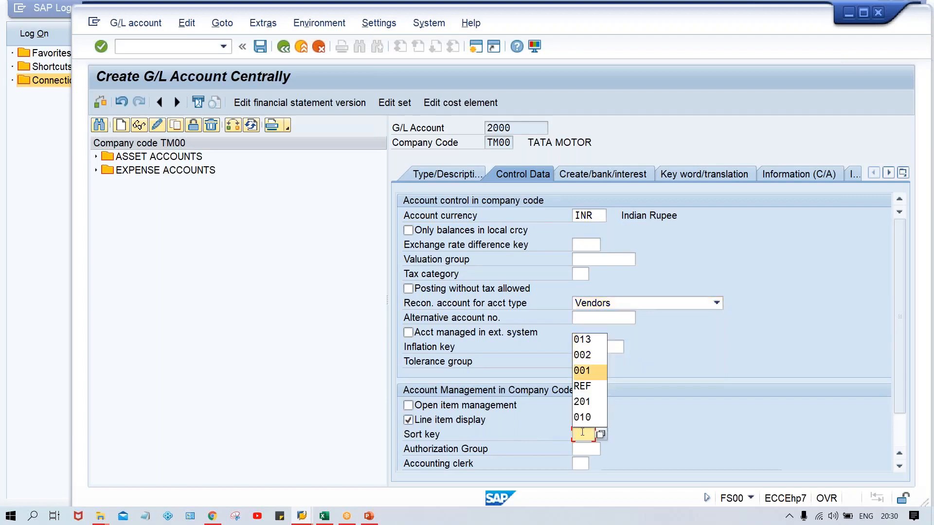
pyautogui.press('Return')
pyautogui.press('Return')
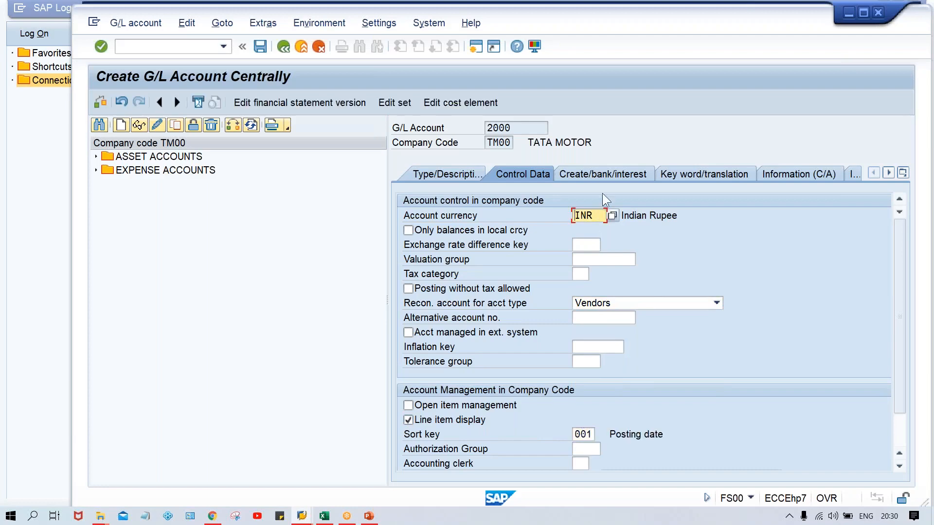
# - Assign field status group G001 to G/L account 2000 and save the new account
pyautogui.click(604, 177)
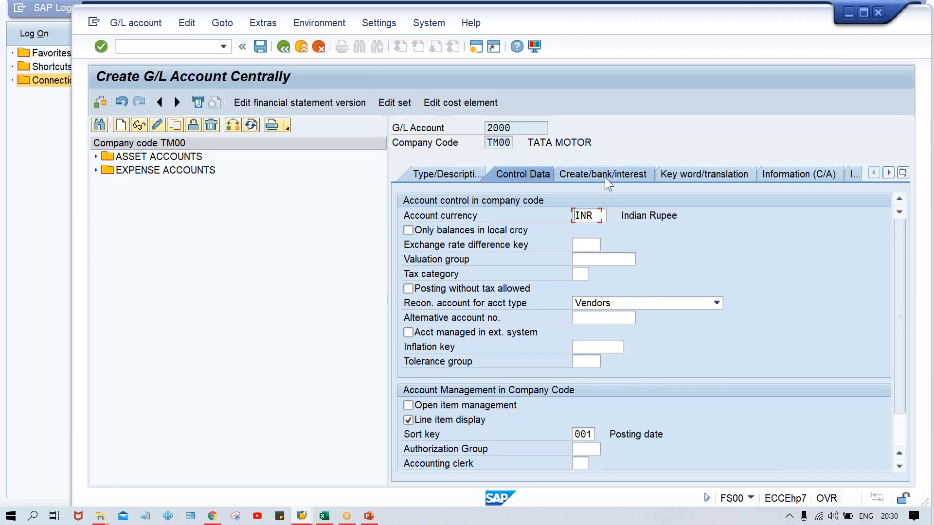
pyautogui.press('BackSpace')
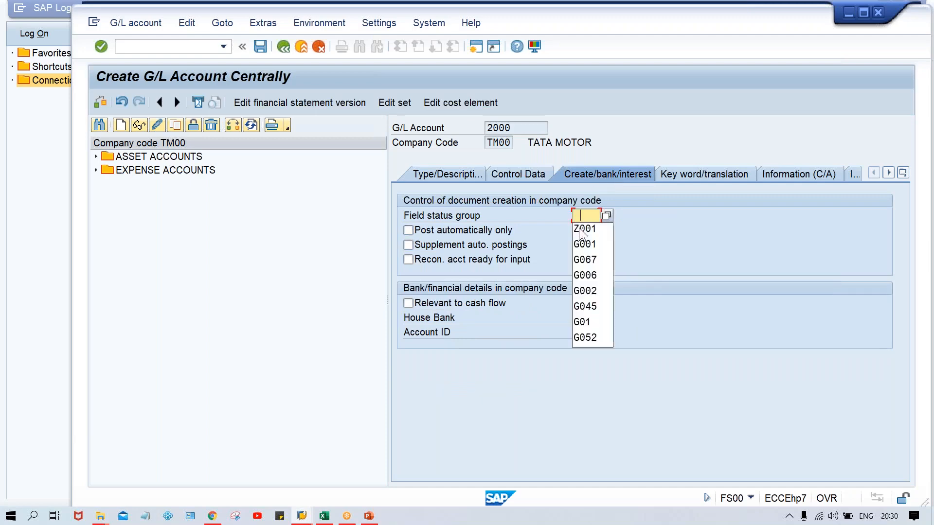
pyautogui.press('Down')
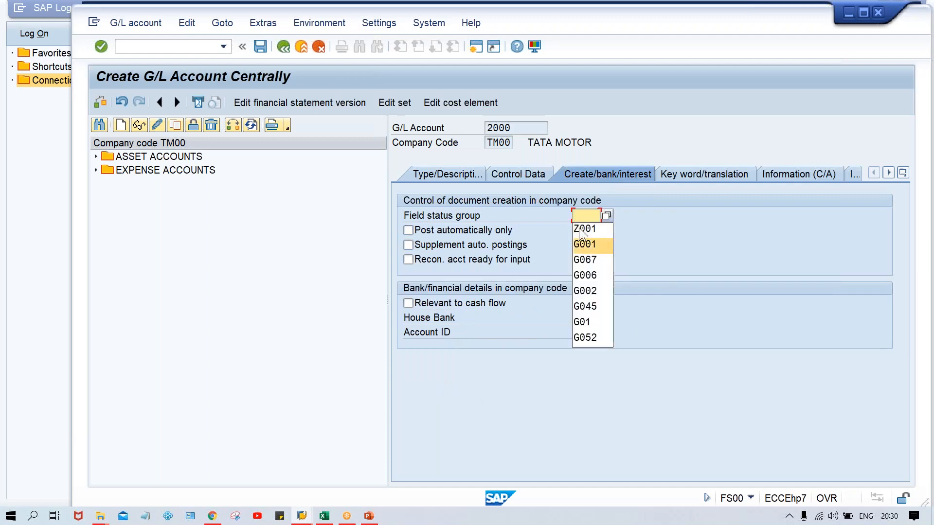
pyautogui.press('Return')
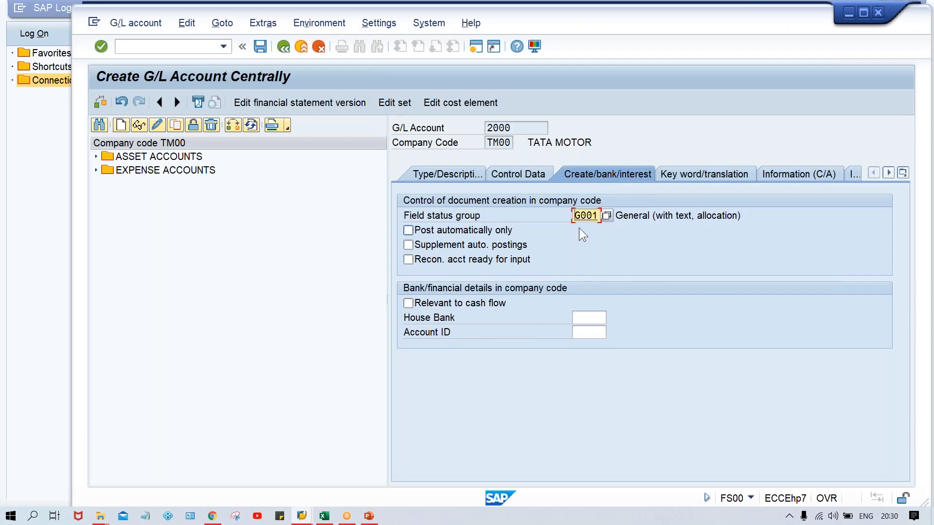
pyautogui.hotkey('ctrl', 's')
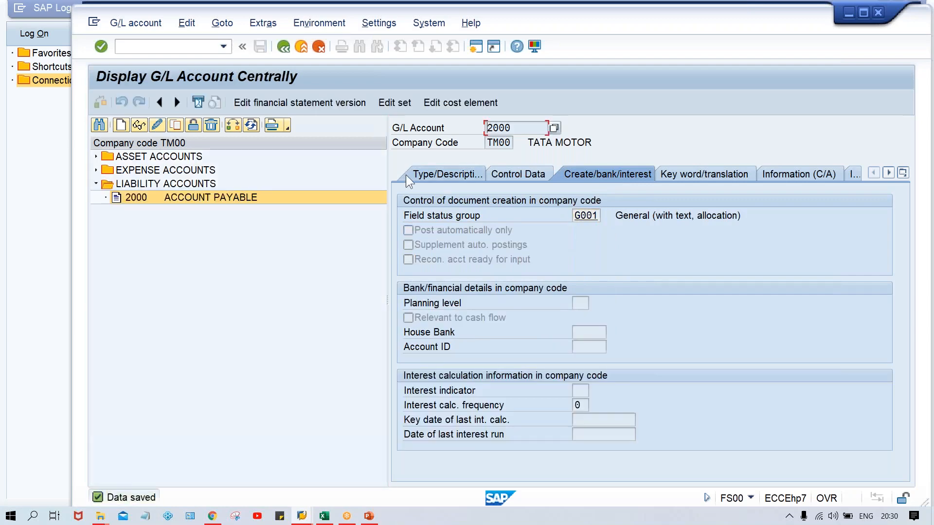
# - Reopen G/L account 2000 for changes, set its field status group to G067, and save it
pyautogui.click(162, 130)
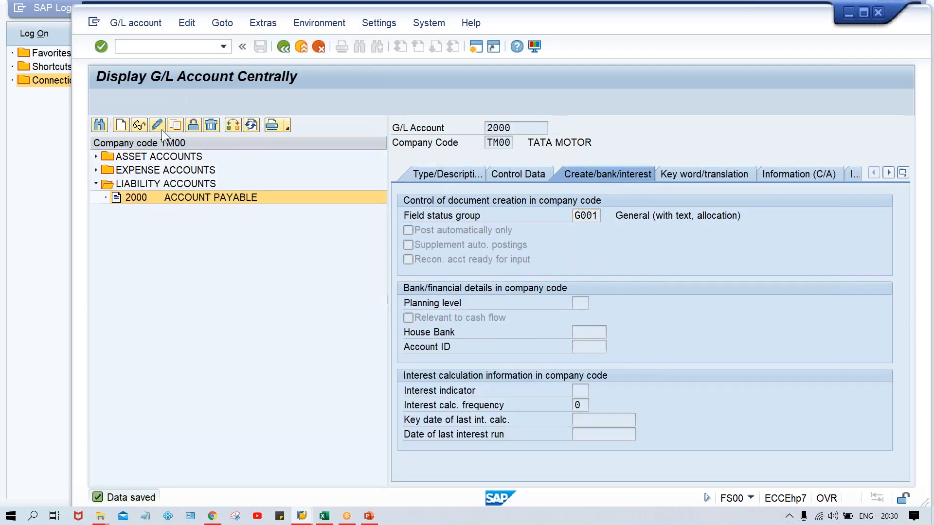
pyautogui.click(594, 215)
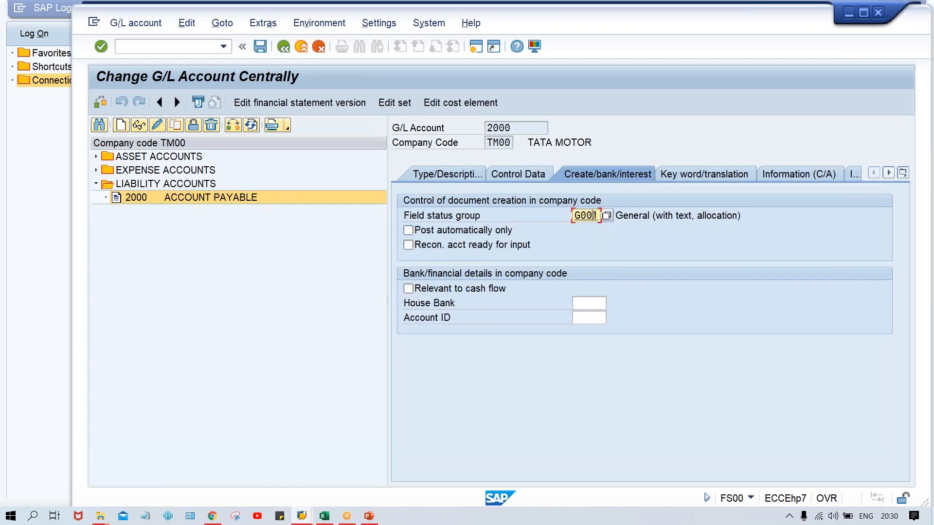
pyautogui.press('BackSpace')
pyautogui.press('BackSpace')
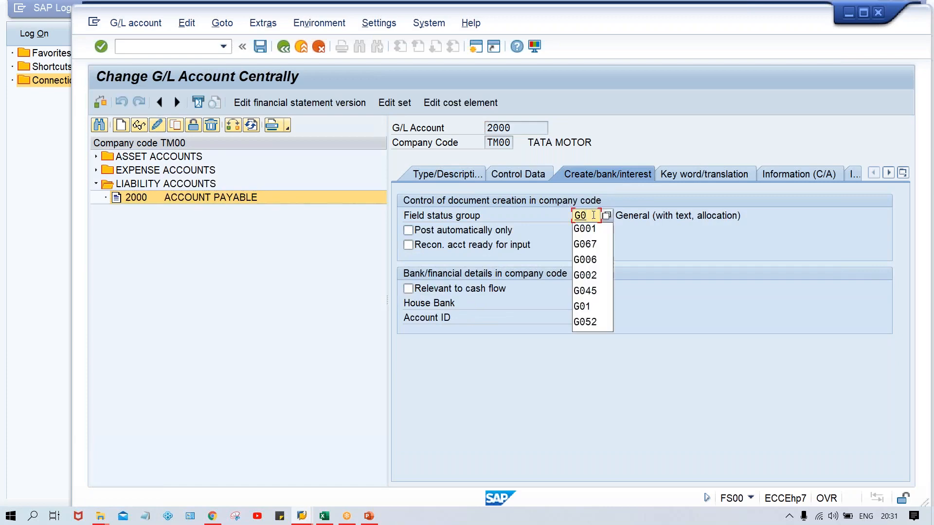
pyautogui.write('67')
pyautogui.press('Return')
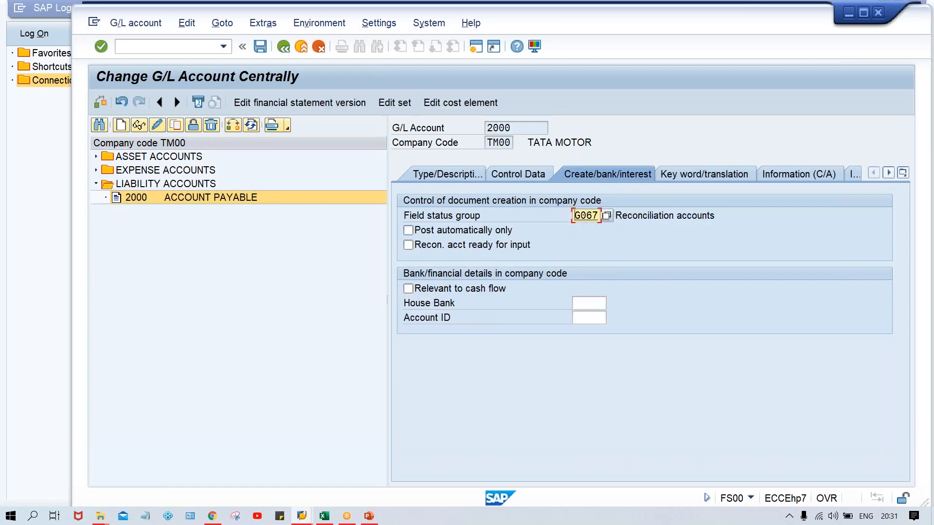
pyautogui.hotkey('ctrl', 's')
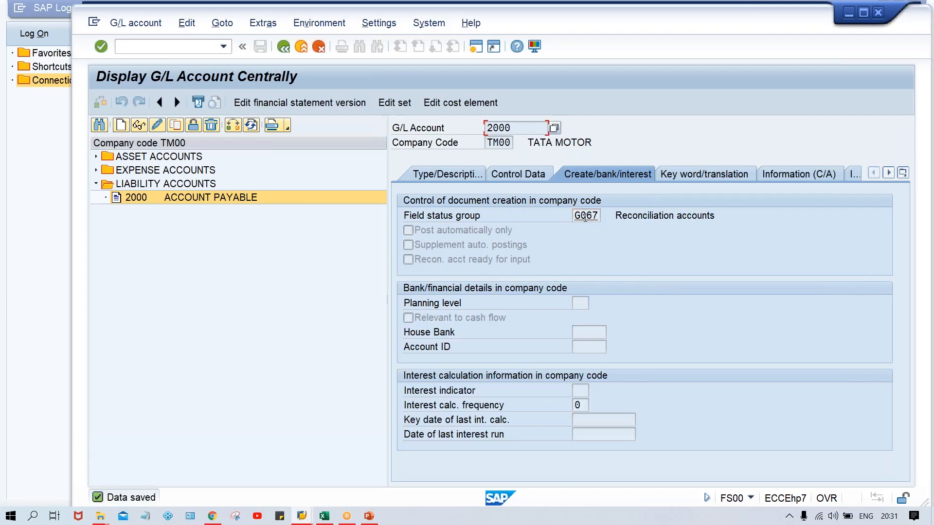
# - Review the saved account's control data and description, and switch to the Account payable slide in PowerPoint
pyautogui.click(512, 174)
pyautogui.click(448, 174)
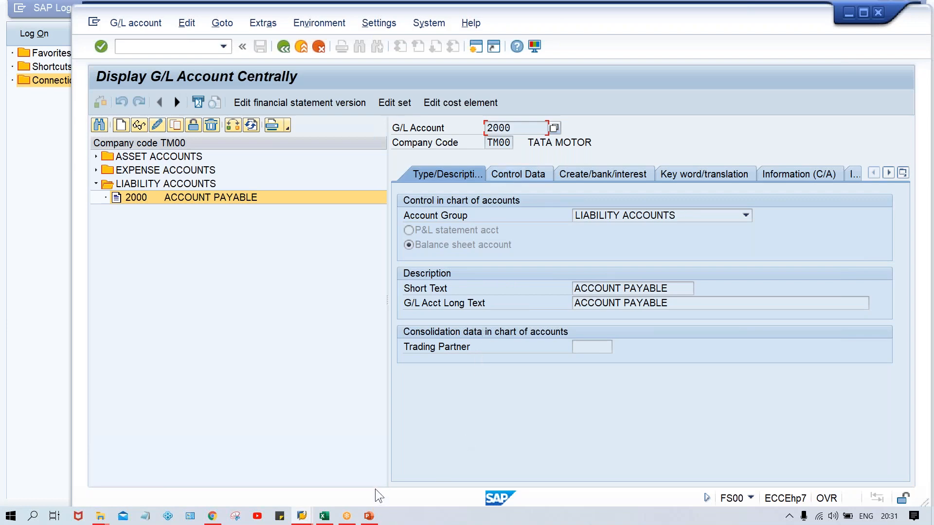
pyautogui.click(370, 516)
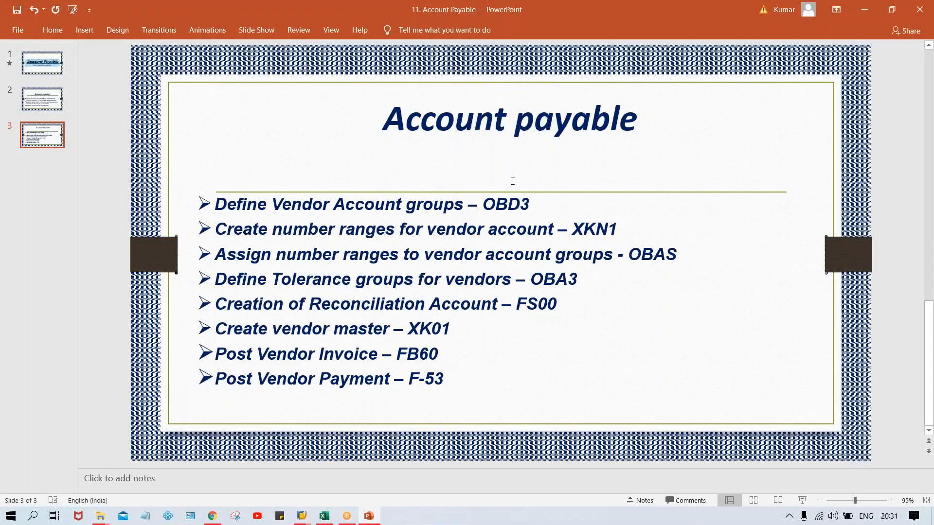